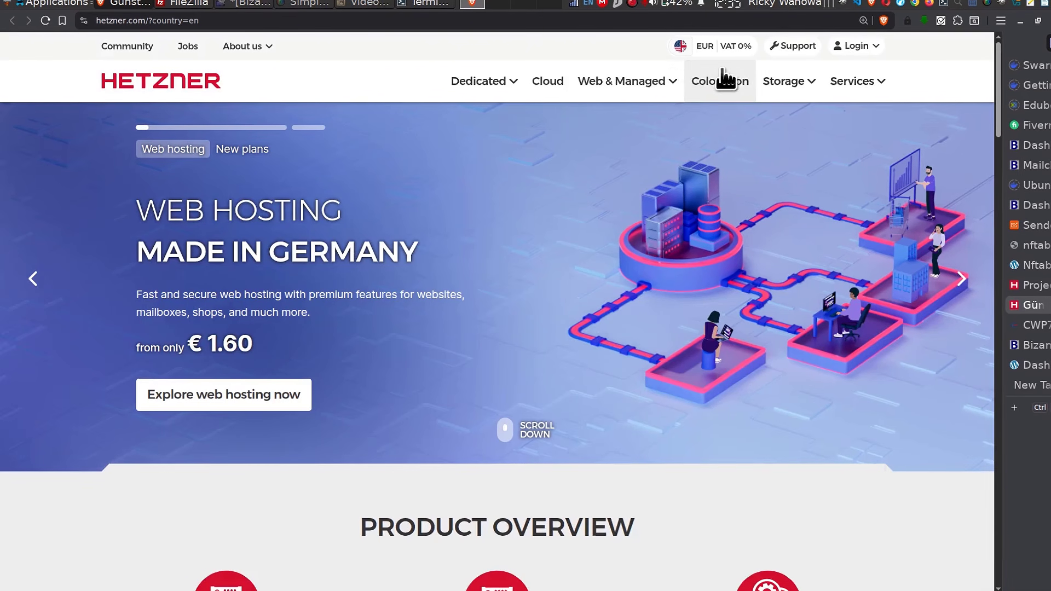
# Open Hetzner's Storage Box product page from the Storage menu and browse its pricing cards and features table
pyautogui.moveTo(785, 80)
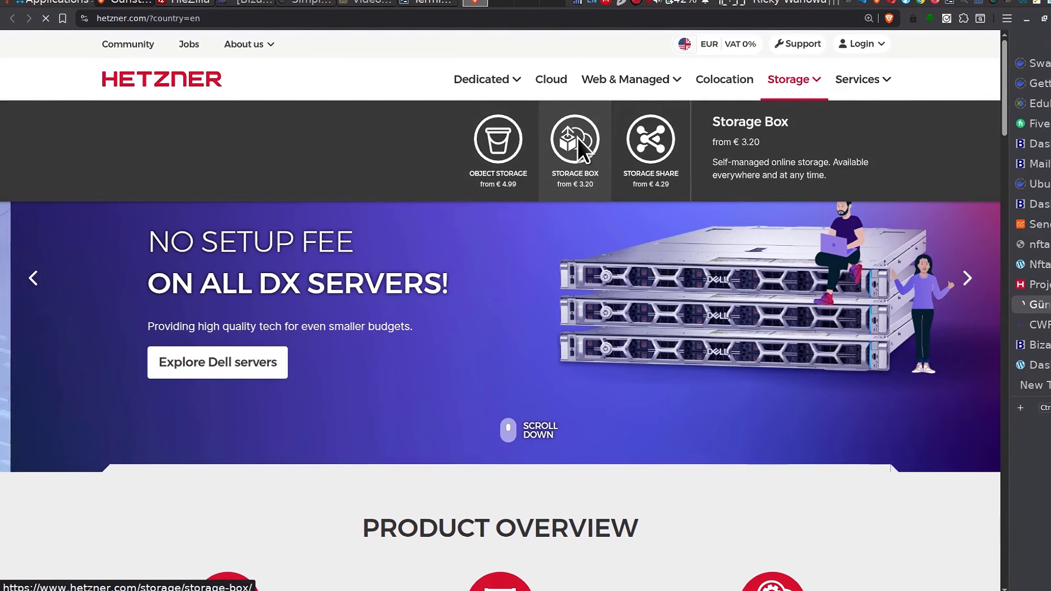
pyautogui.click(577, 138)
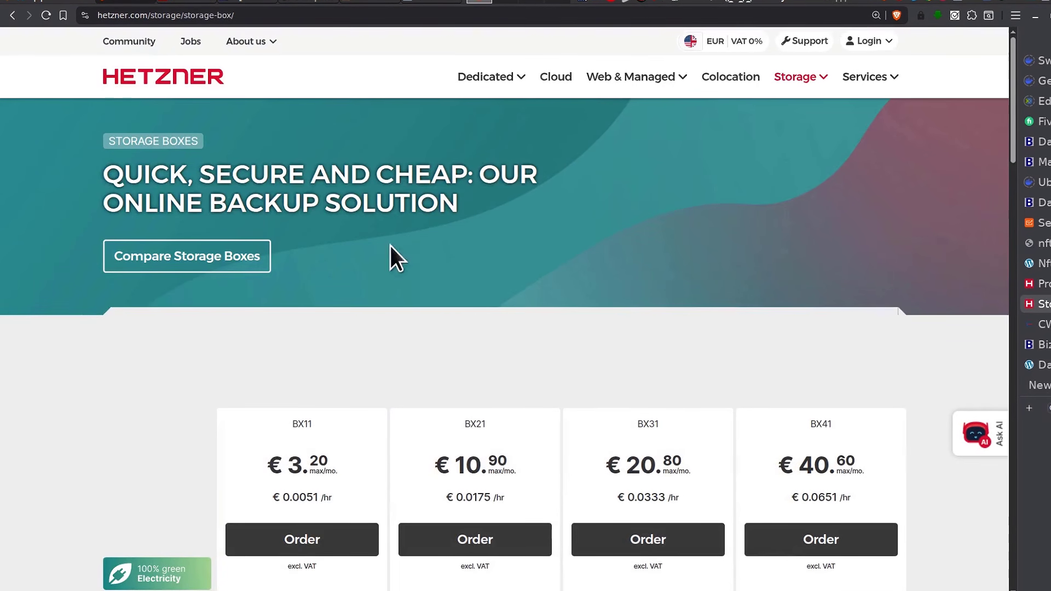
pyautogui.scroll(-6, 328, 306)
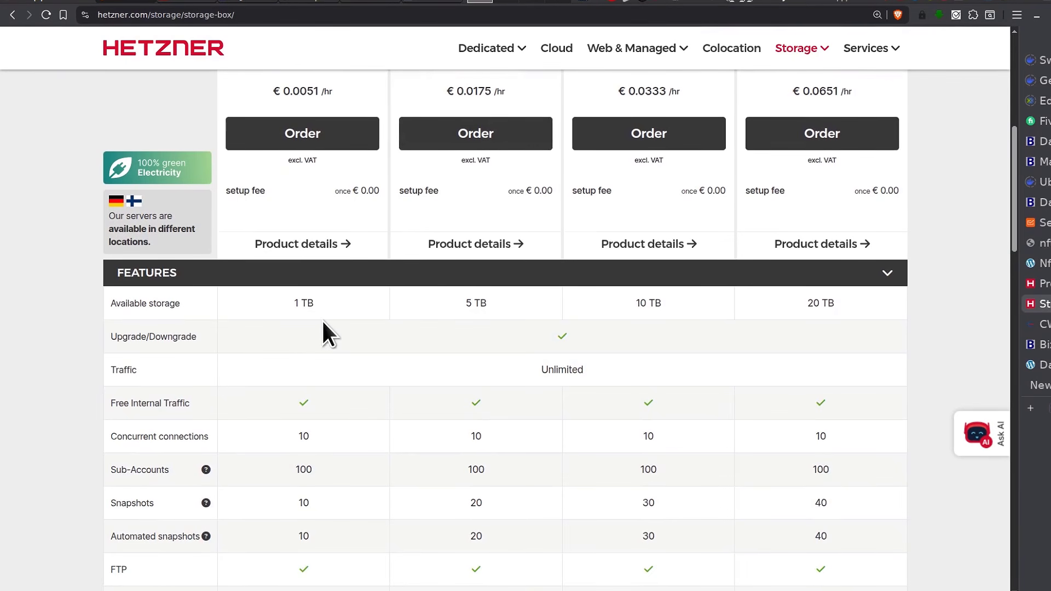
pyautogui.scroll(2, 325, 322)
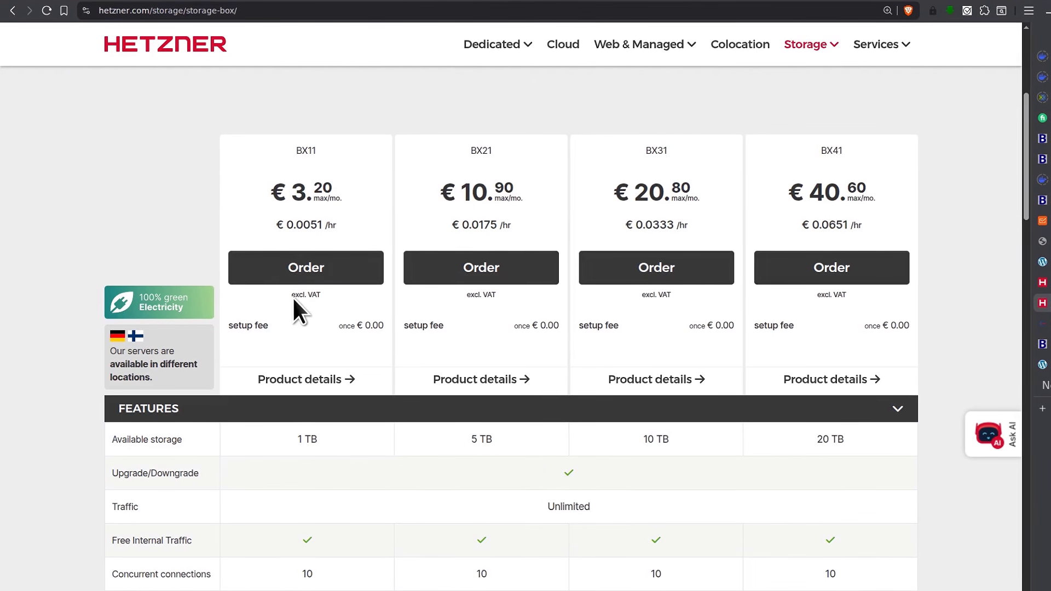
pyautogui.scroll(-1, 328, 284)
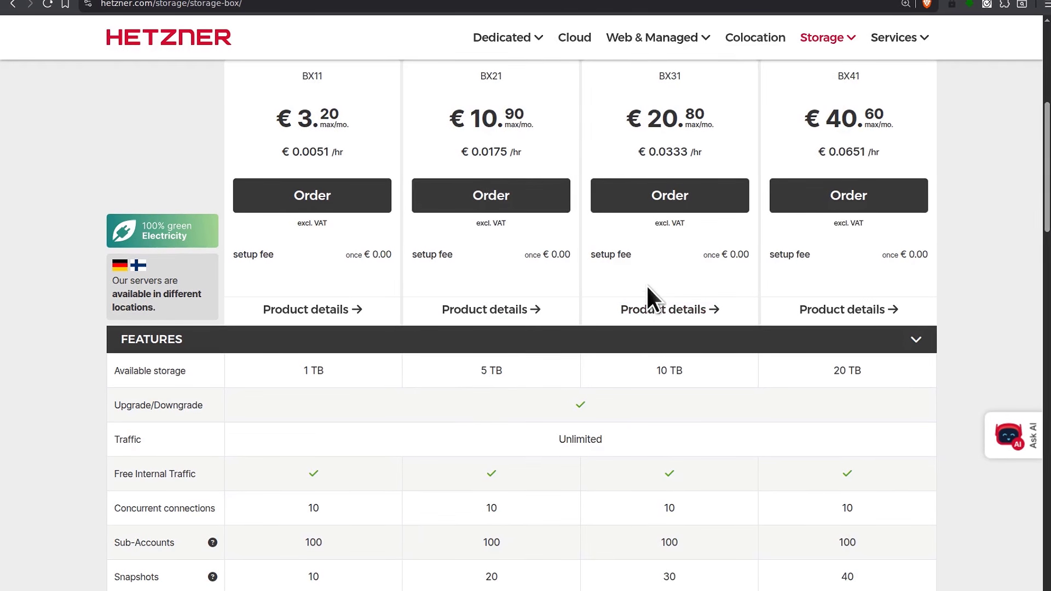
pyautogui.scroll(-15, 430, 252)
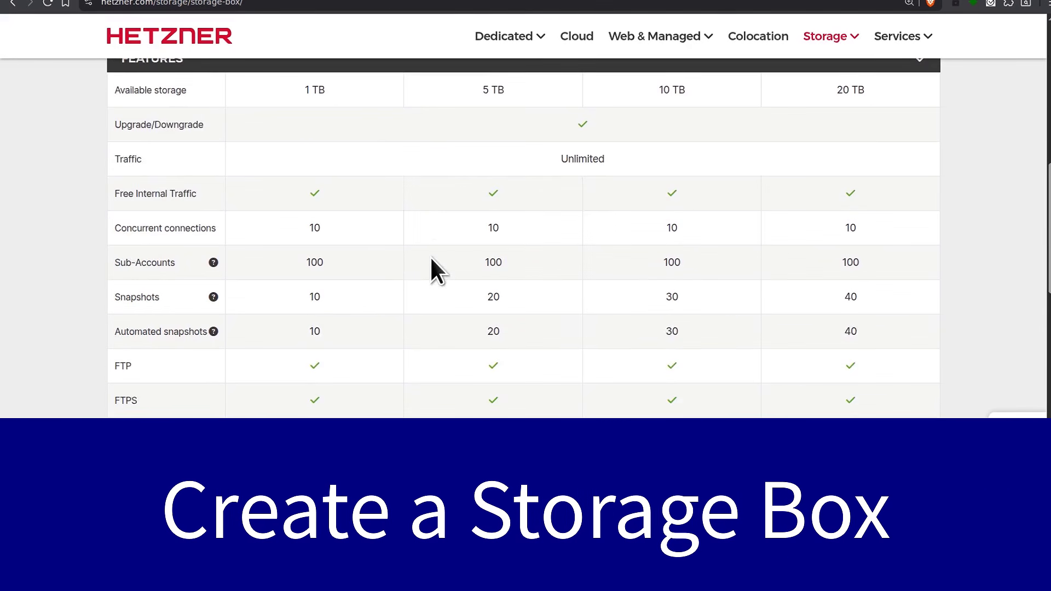
pyautogui.scroll(-4, 431, 256)
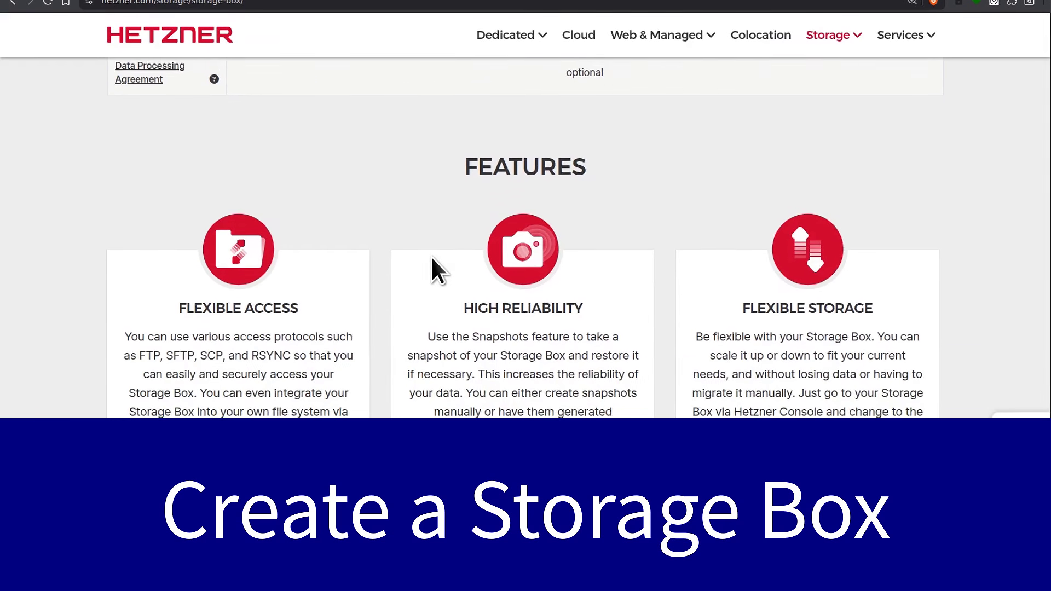
pyautogui.scroll(5, 470, 227)
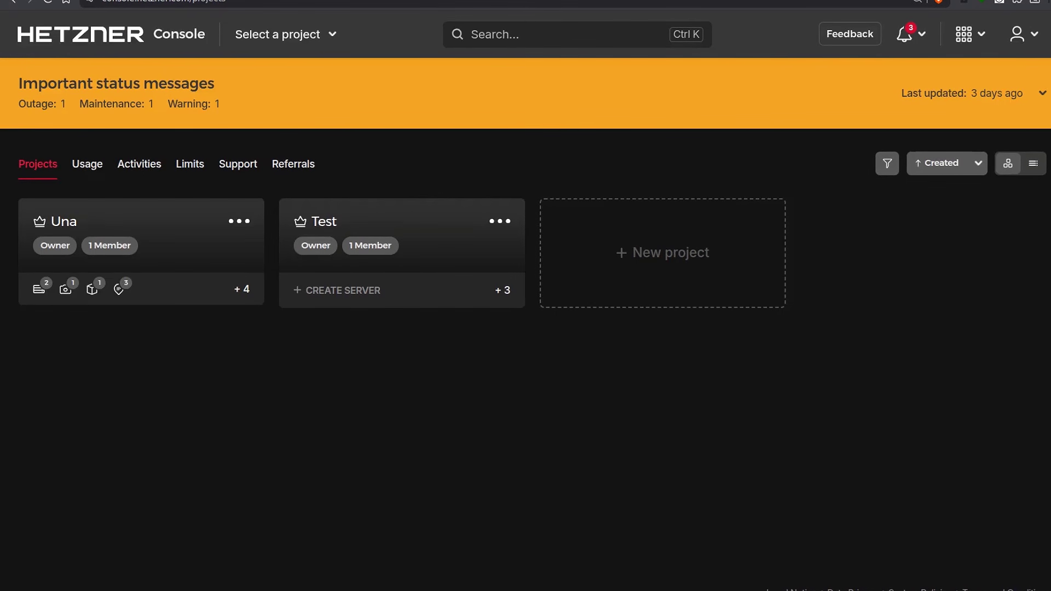
# Visit the Robot area through the Hetzner apps menu, then return to the Hetzner Console
pyautogui.click(983, 36)
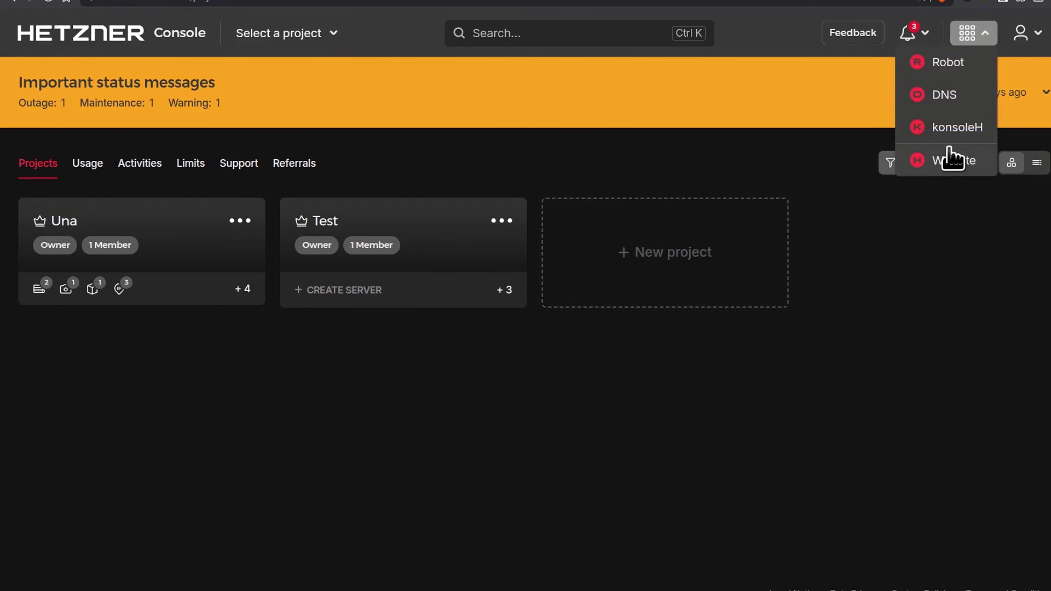
pyautogui.click(943, 62)
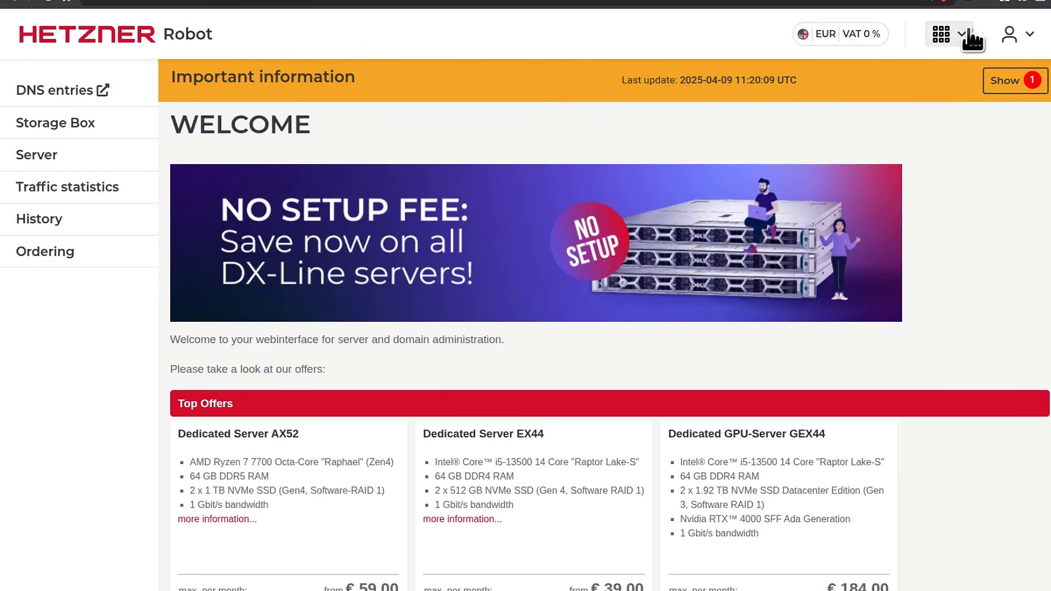
pyautogui.click(969, 33)
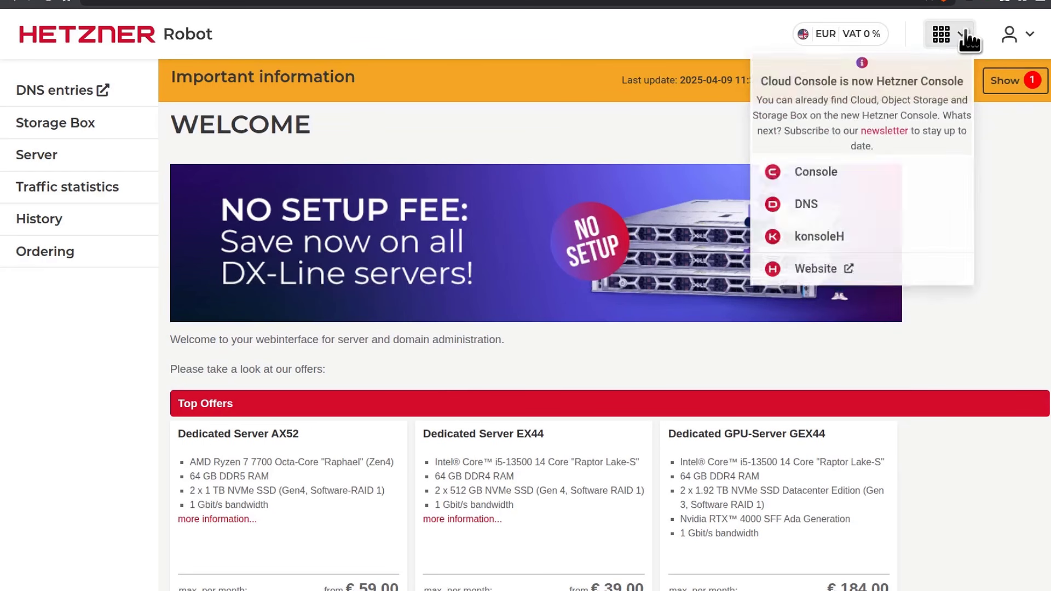
pyautogui.click(813, 182)
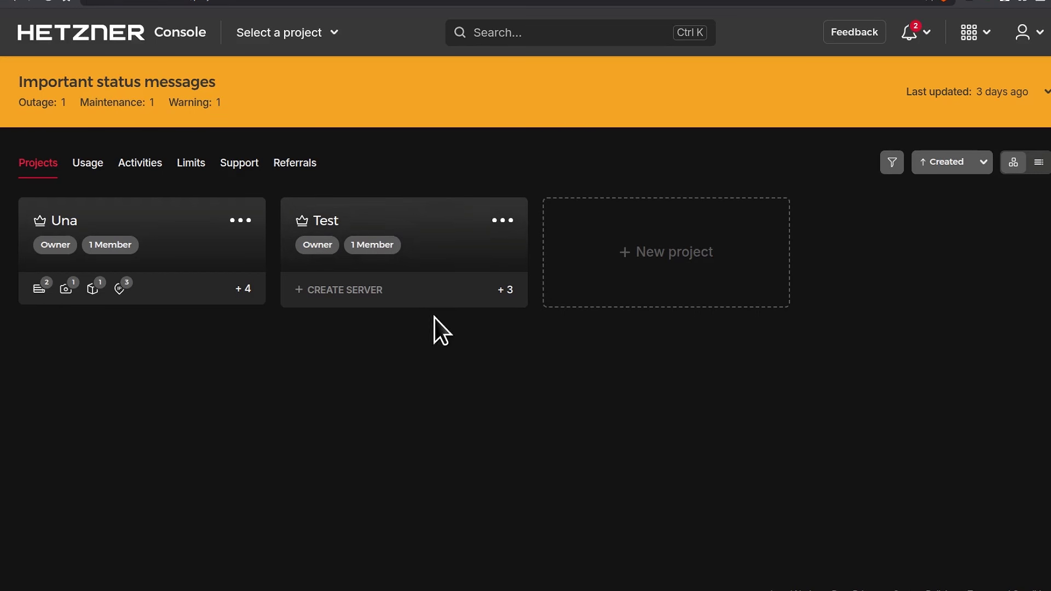
# Open the Test project's Storage Boxes page and start a new storage box
pyautogui.click(432, 223)
pyautogui.scroll(-2, 384, 258)
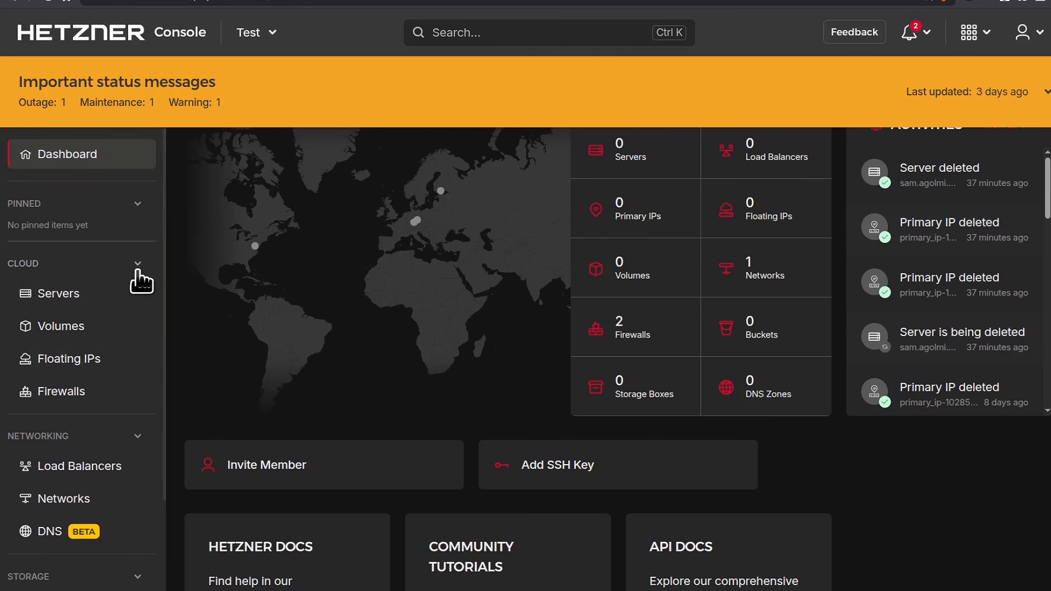
pyautogui.scroll(-3, 138, 277)
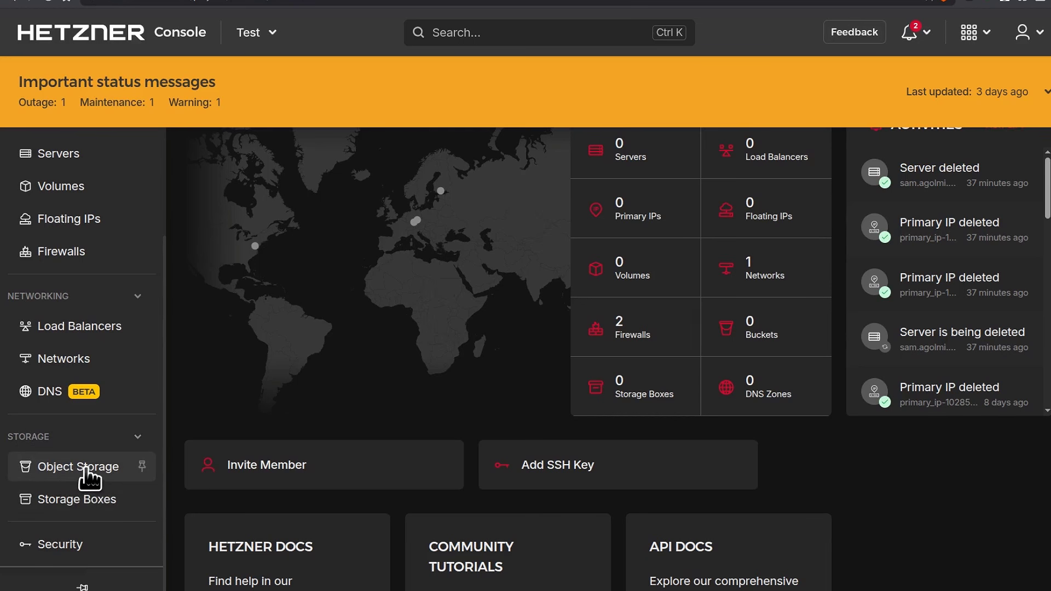
pyautogui.click(72, 513)
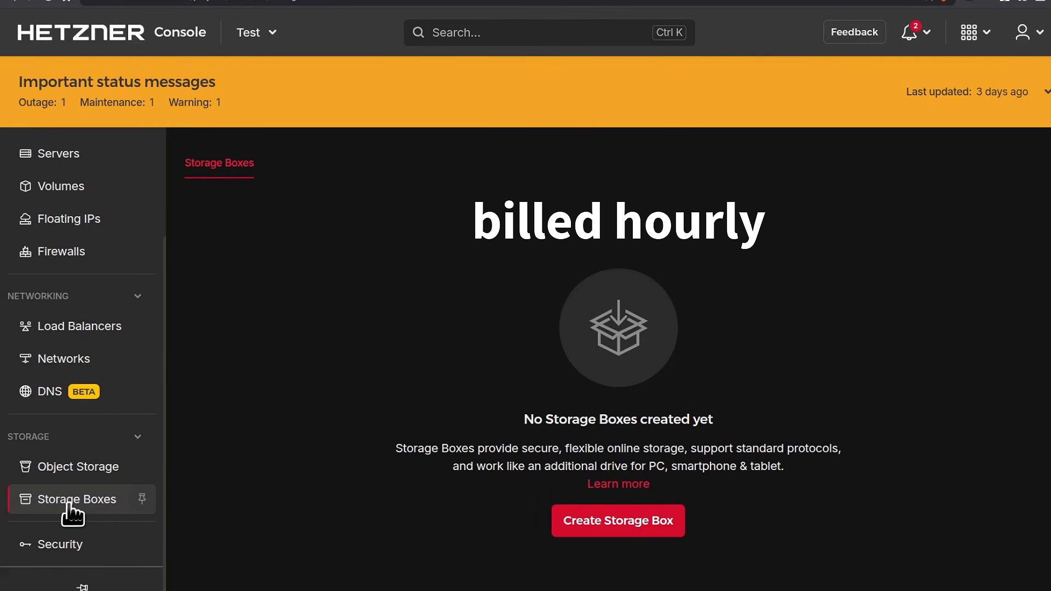
pyautogui.click(617, 532)
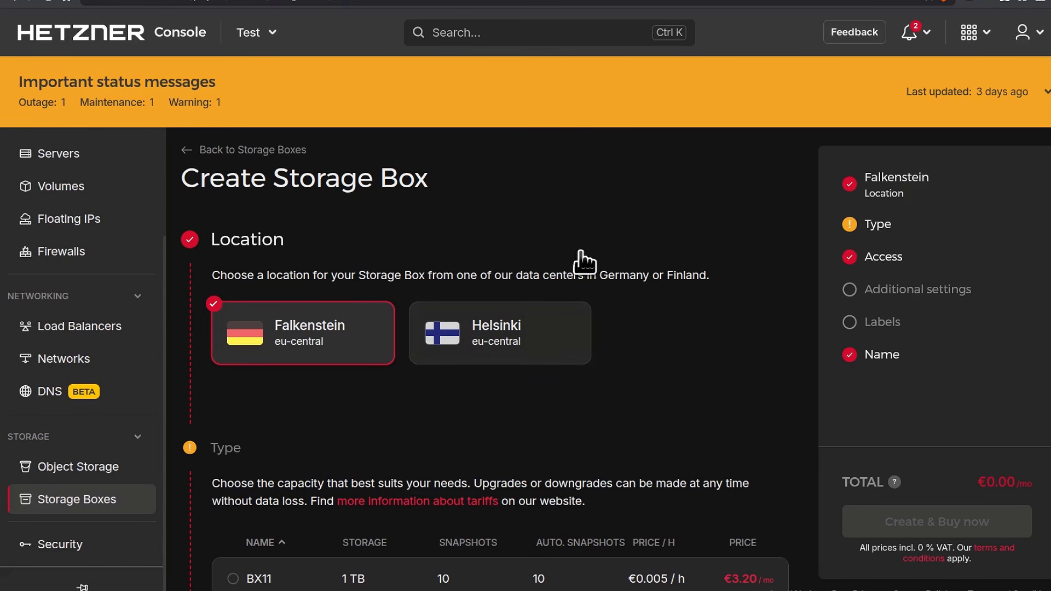
# Choose the BX11 1 TB plan and deselect the Samplekey and New default SSH keys
pyautogui.scroll(-5, 582, 258)
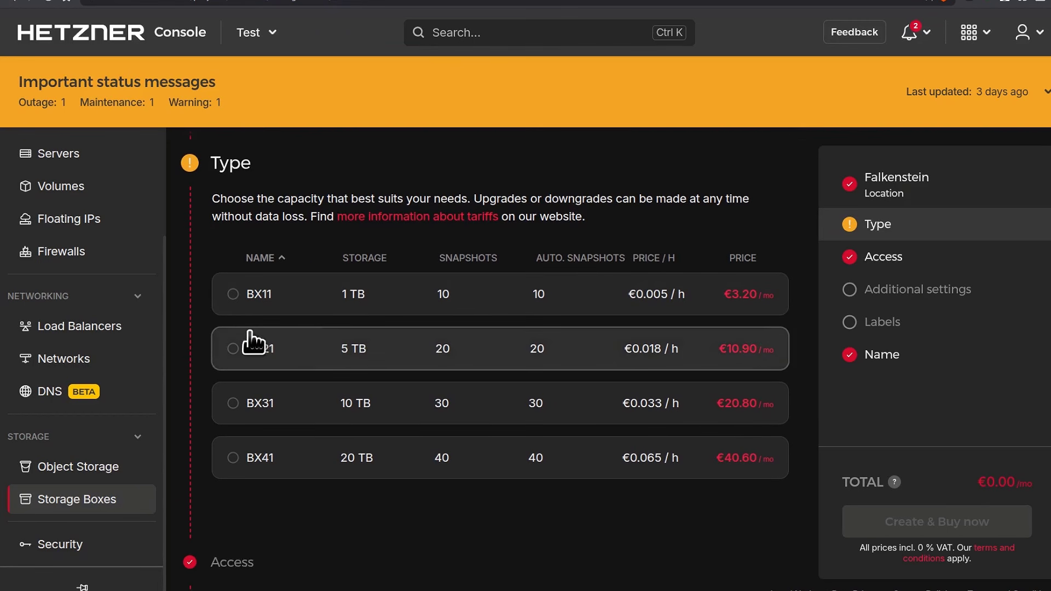
pyautogui.click(232, 307)
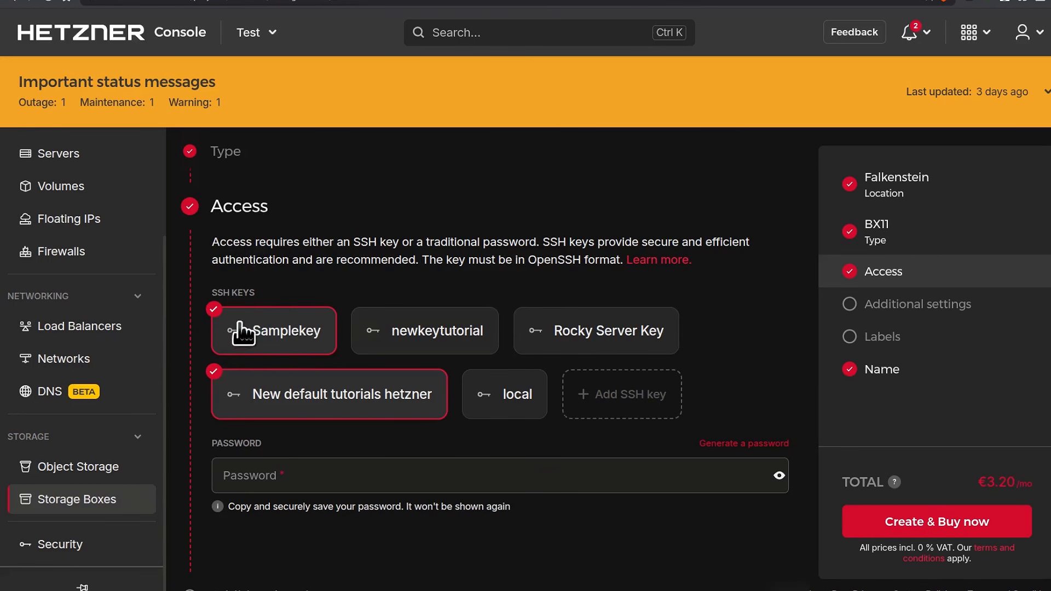
pyautogui.scroll(-1, 277, 334)
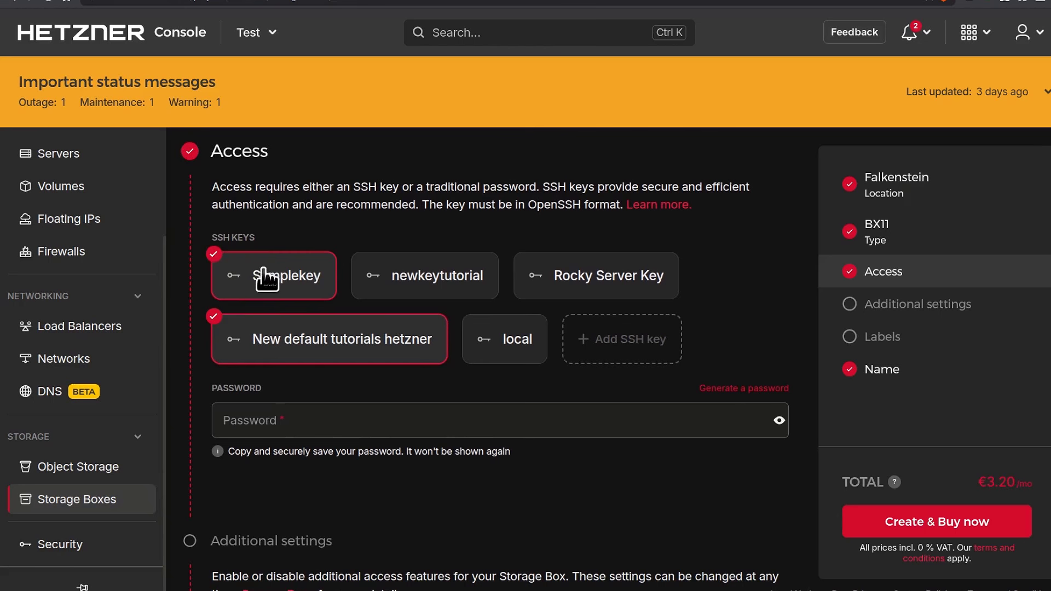
pyautogui.click(268, 268)
pyautogui.click(298, 343)
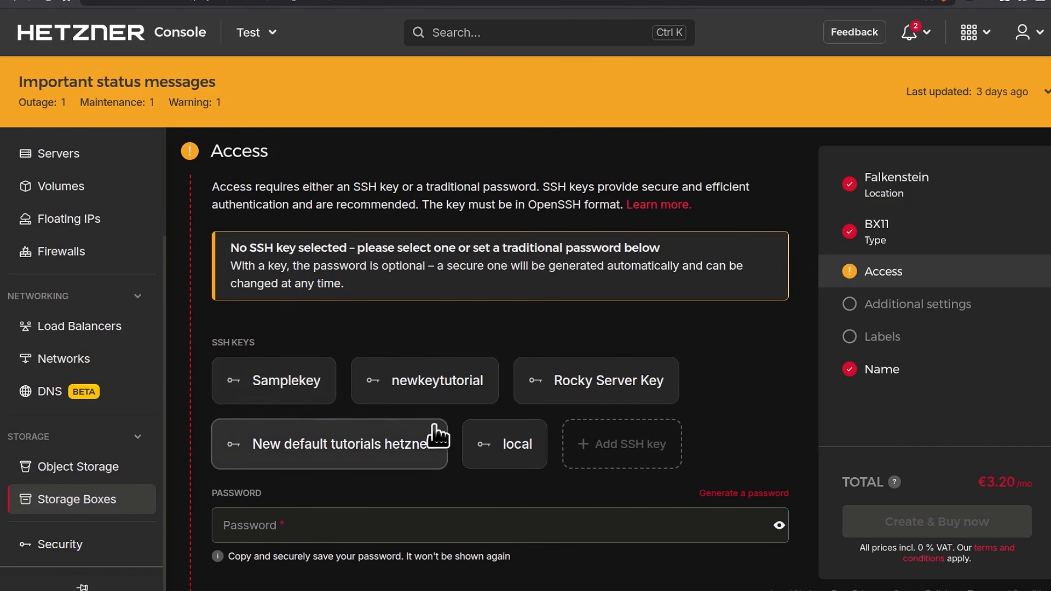
# Paste a password into the storage box's Password field
pyautogui.scroll(-5, 497, 356)
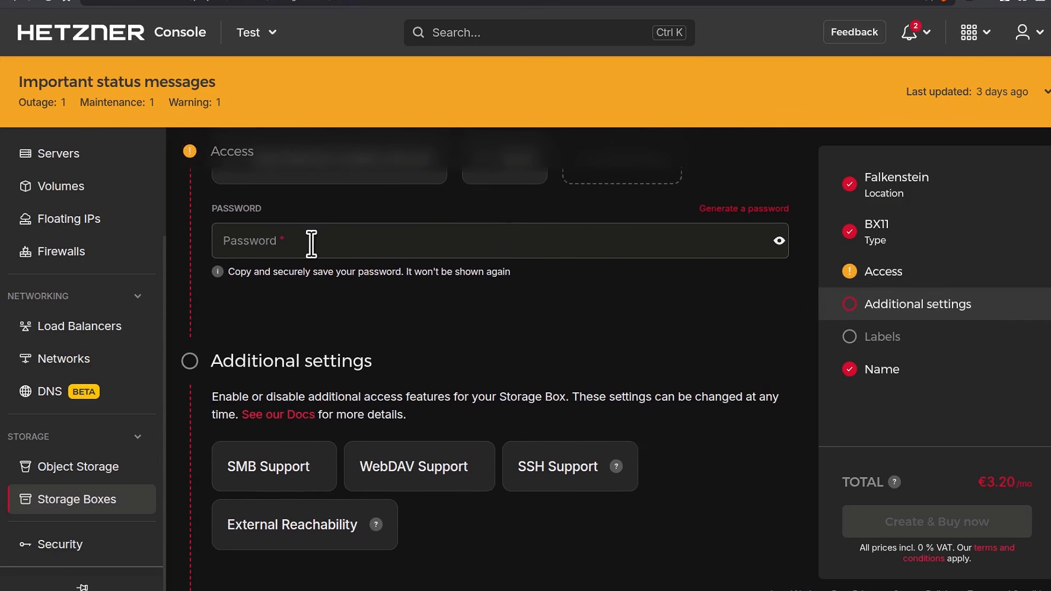
pyautogui.click(306, 242)
pyautogui.scroll(2, 307, 243)
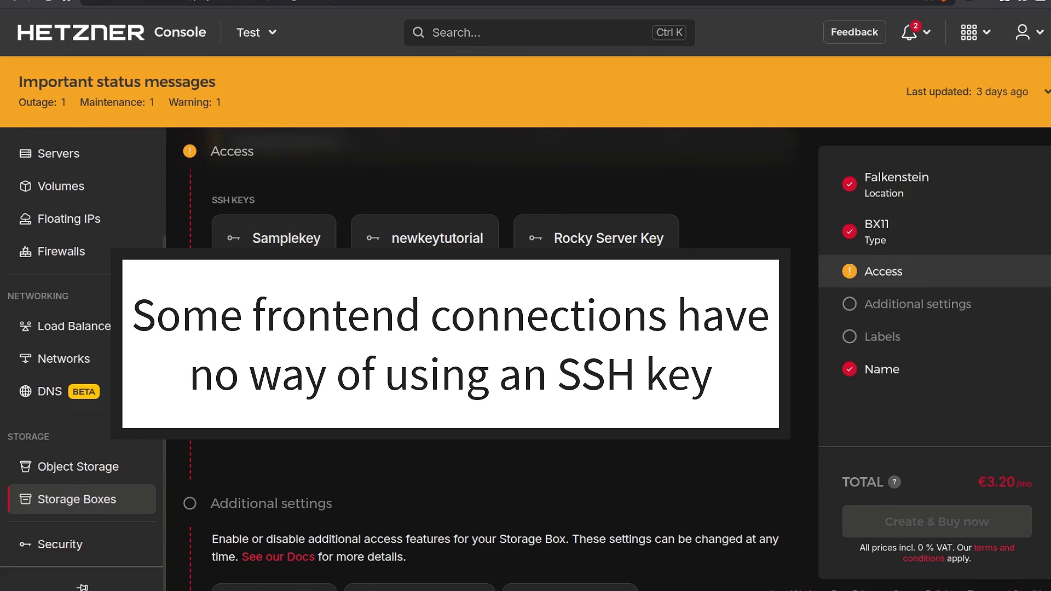
pyautogui.scroll(-2, 308, 242)
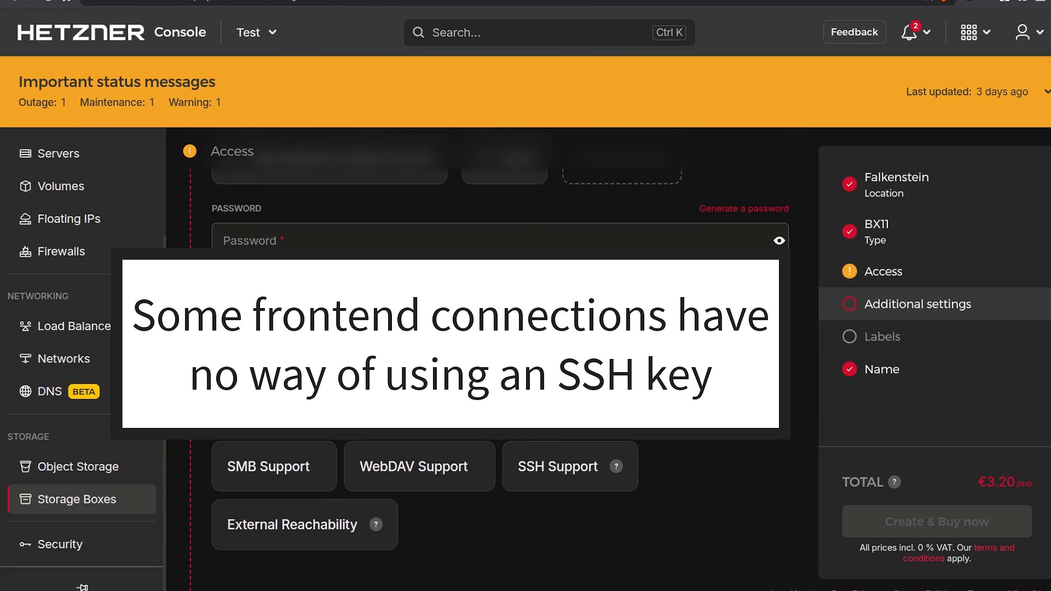
pyautogui.click(293, 240)
pyautogui.hotkey('ctrl', 'v')
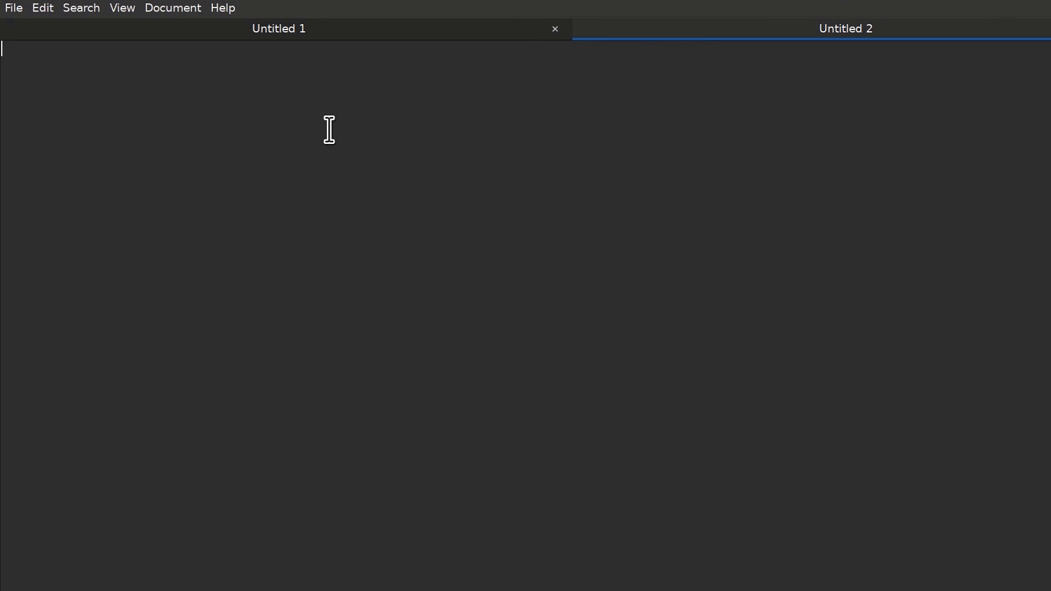
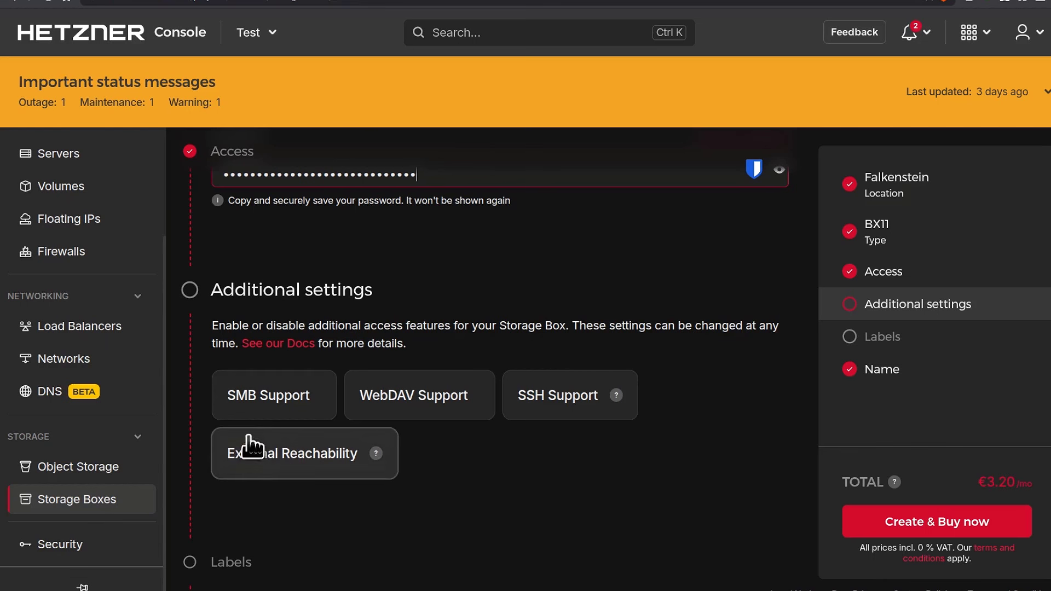
# Enable SSH support and order the BX11 box storage-box-1 with Create & Buy now
pyautogui.click(564, 398)
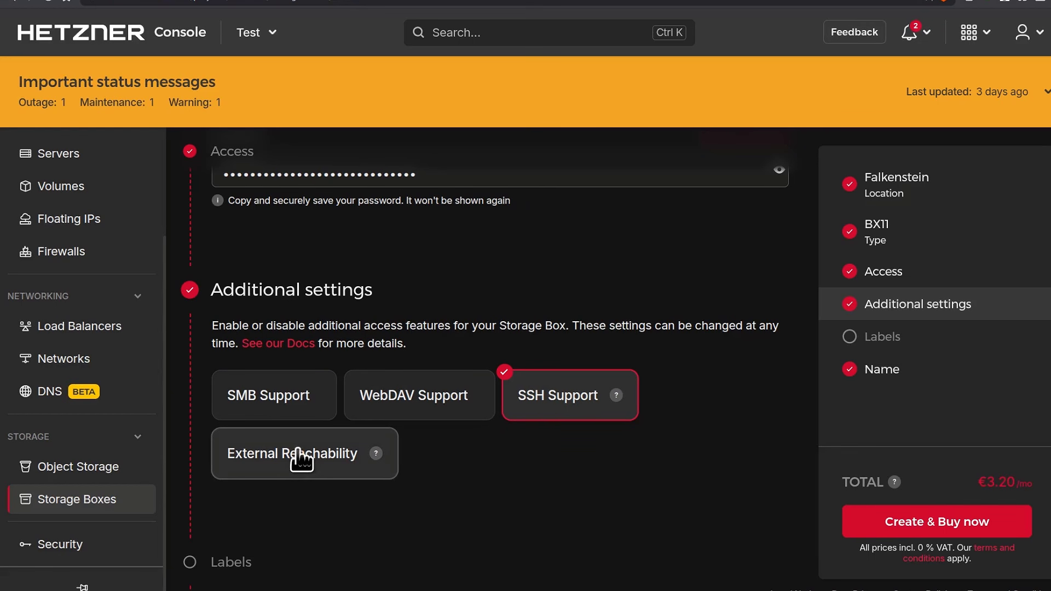
pyautogui.scroll(-3, 534, 465)
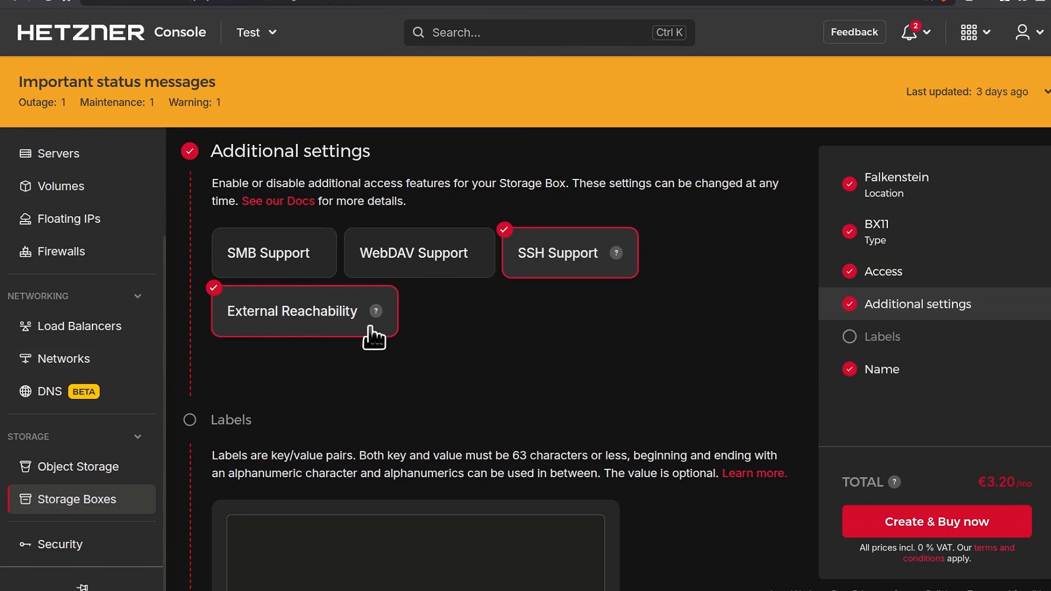
pyautogui.scroll(-3, 534, 334)
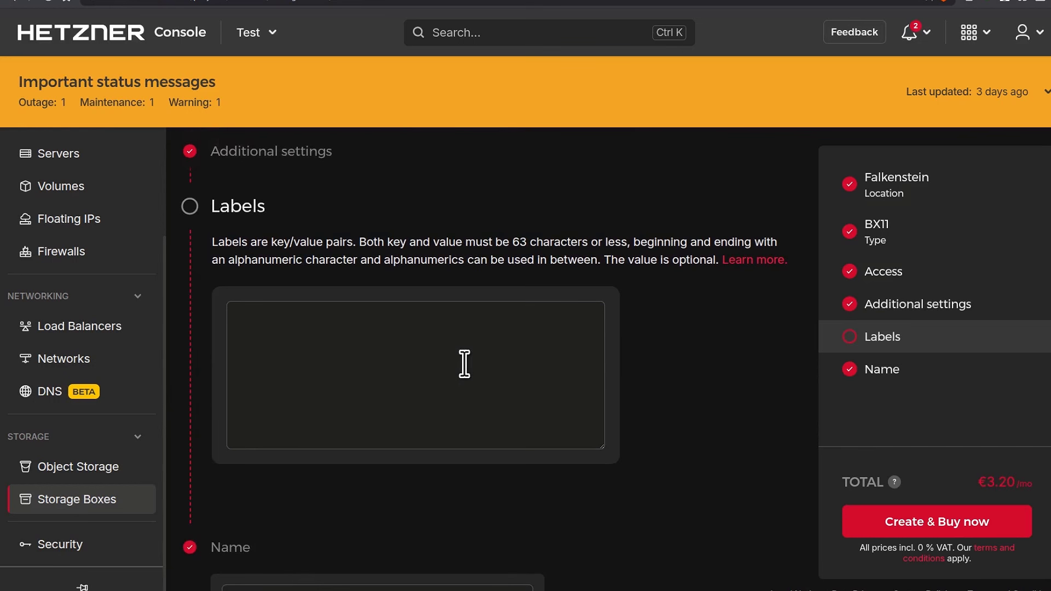
pyautogui.scroll(-3, 274, 273)
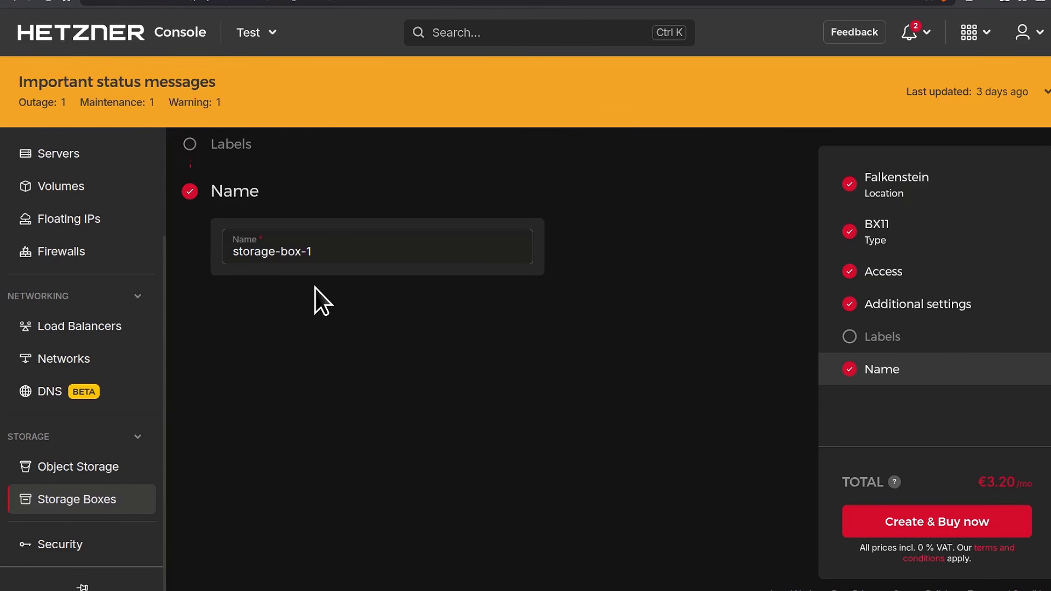
pyautogui.scroll(2, 712, 439)
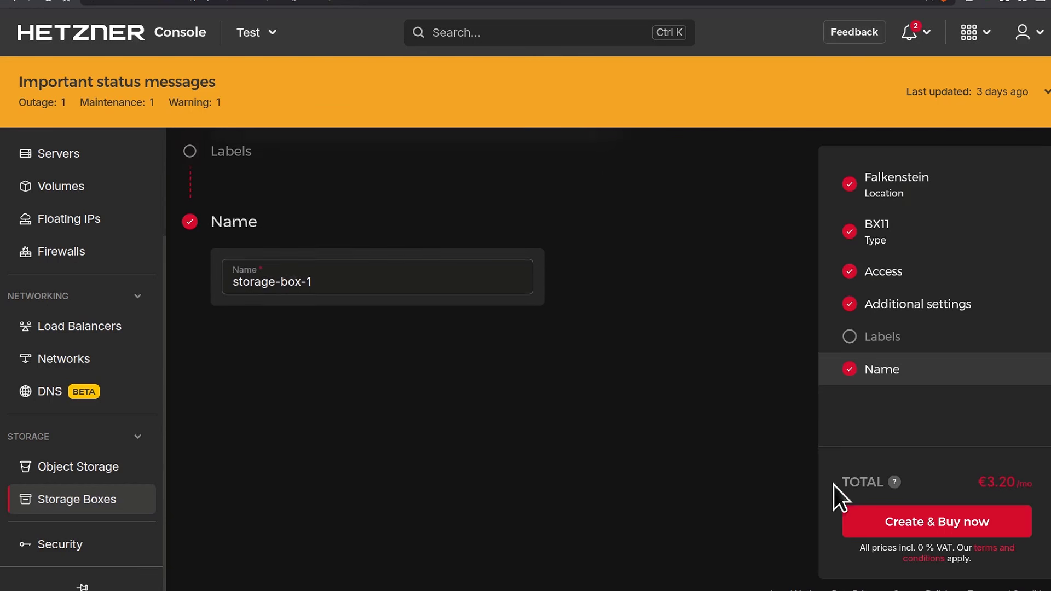
pyautogui.click(942, 526)
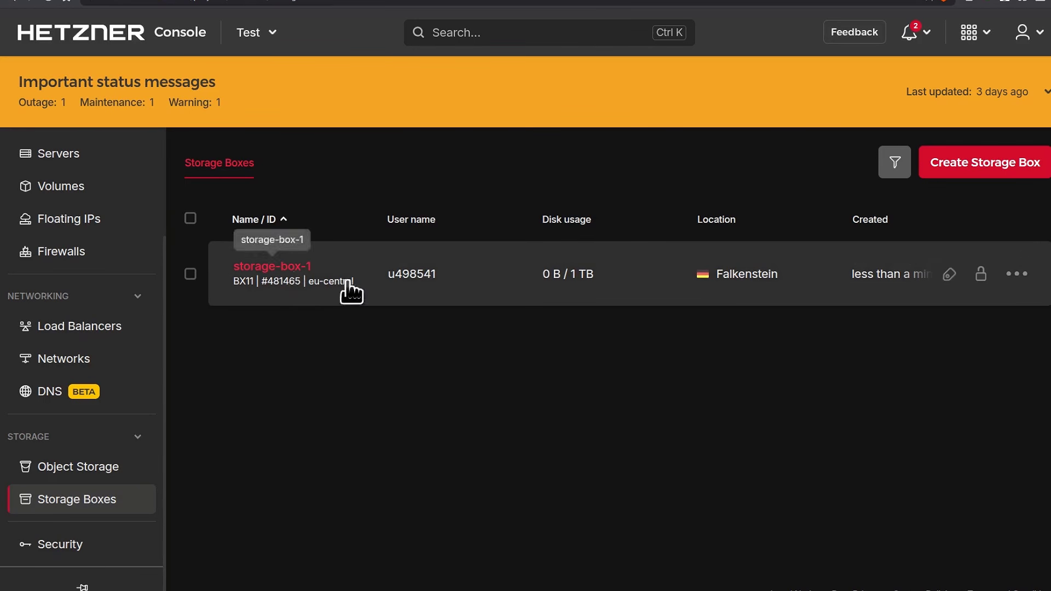
# Open storage-box-1's details page with its server address, username and SSH port
pyautogui.click(263, 271)
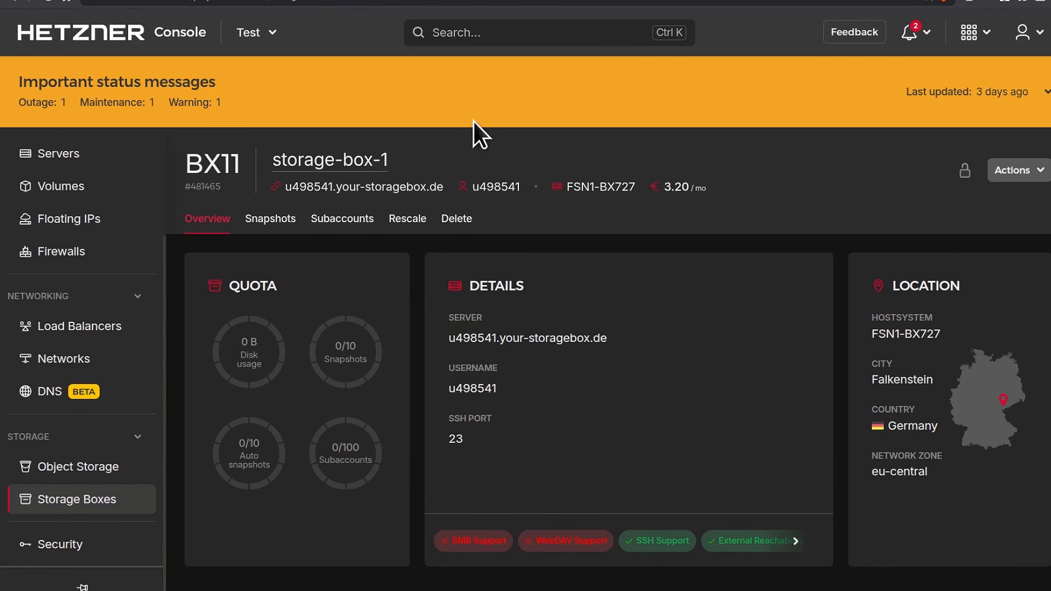
pyautogui.click(331, 0)
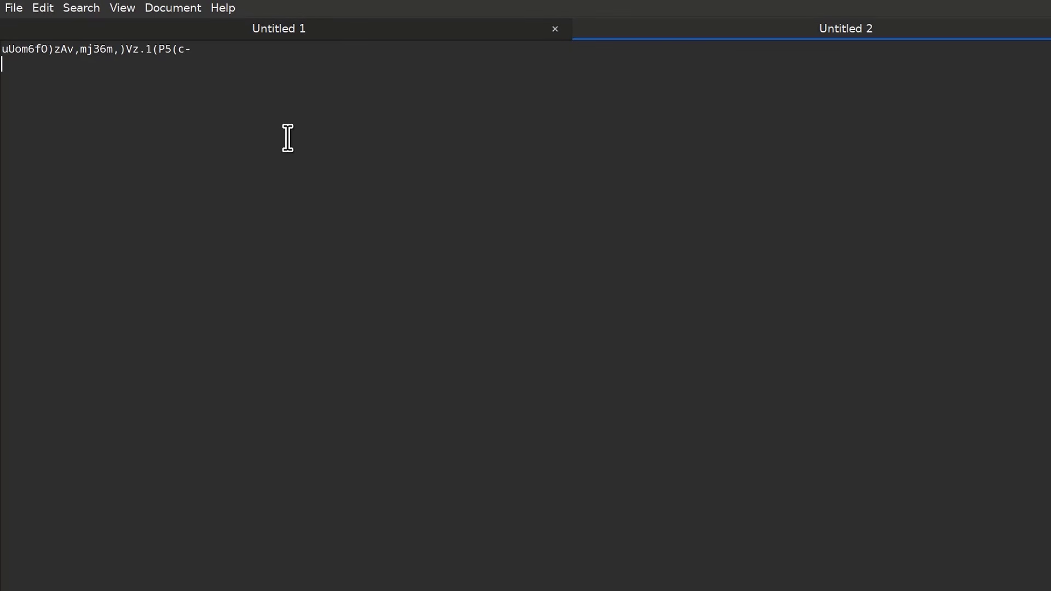
# Paste the storage box server address into the Mousepad notes, with its username on the next line
pyautogui.write('u498541.your-storagebox.de')
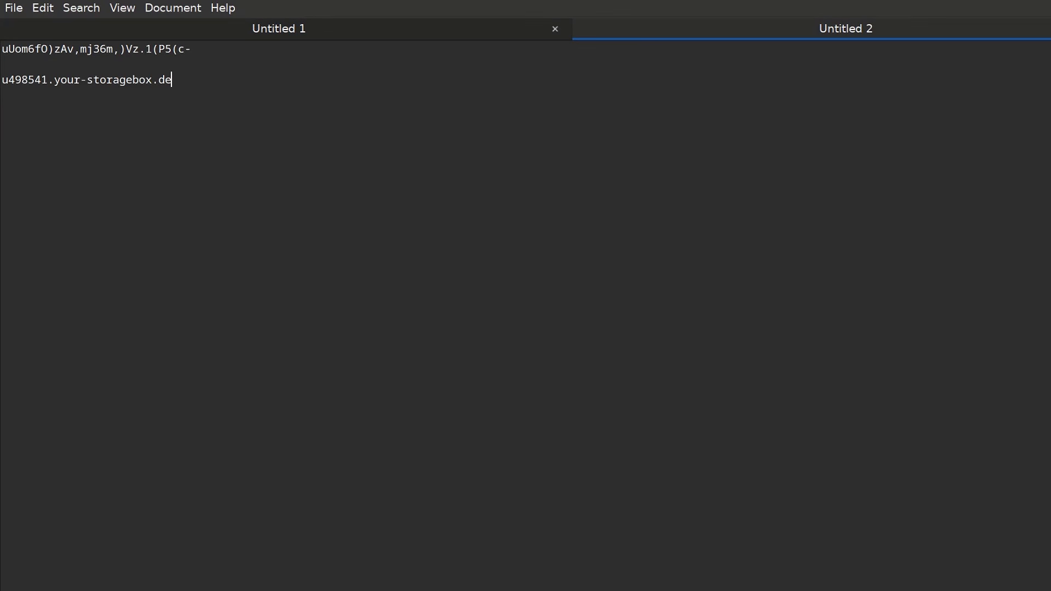
pyautogui.hotkey('alt', 'Tab')
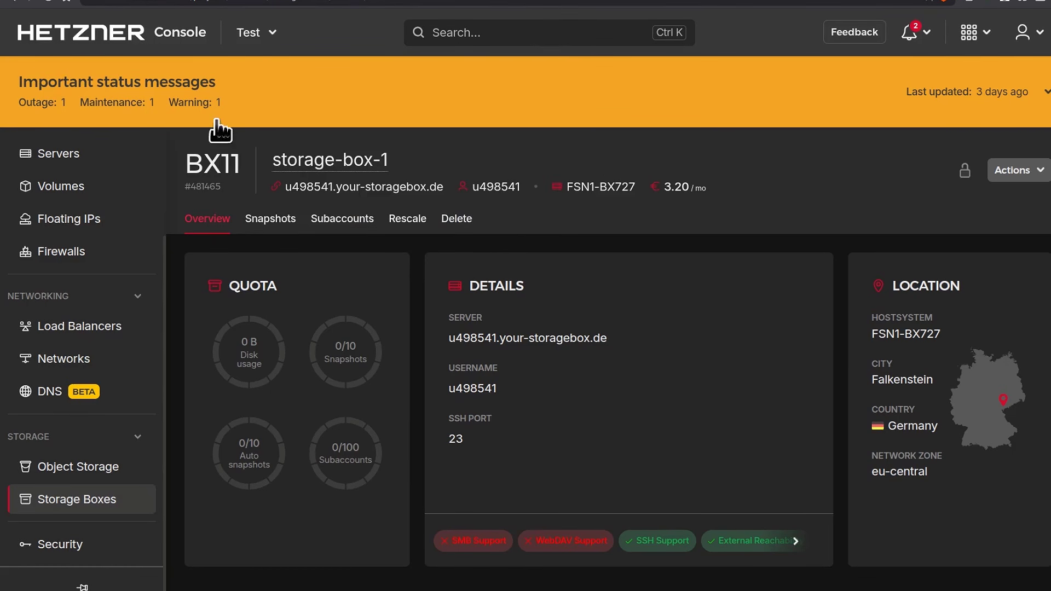
pyautogui.click(501, 192)
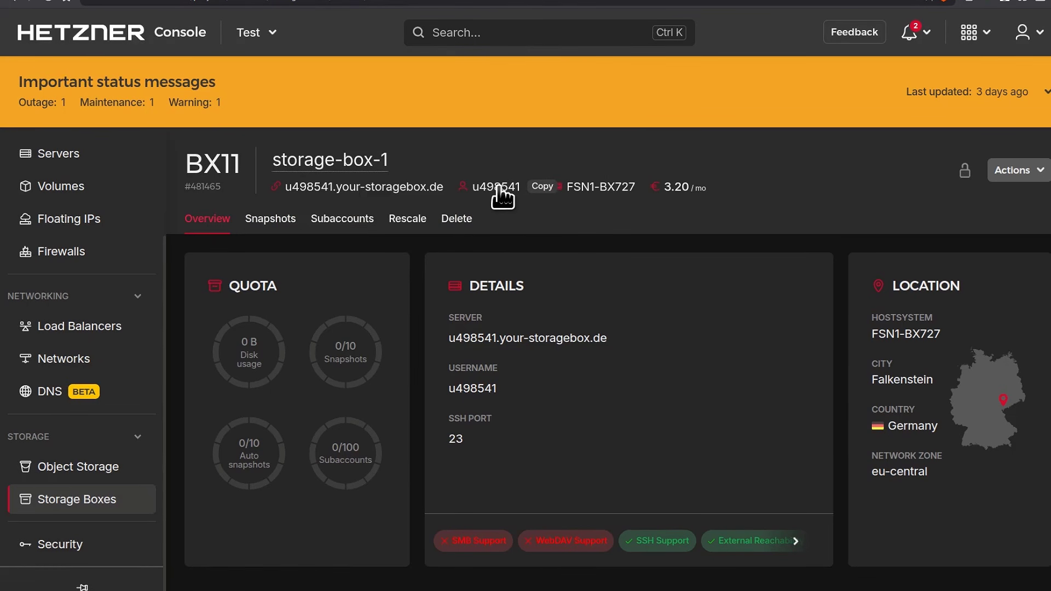
pyautogui.hotkey('alt', 'Tab')
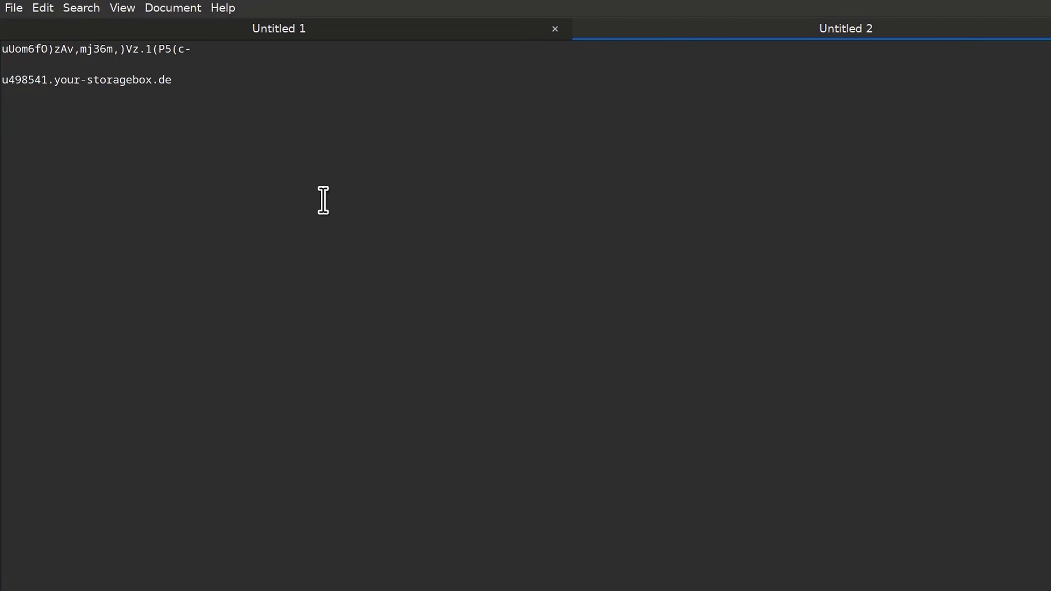
pyautogui.press('Return')
pyautogui.hotkey('ctrl', 'v')
pyautogui.hotkey('alt', 'Tab')
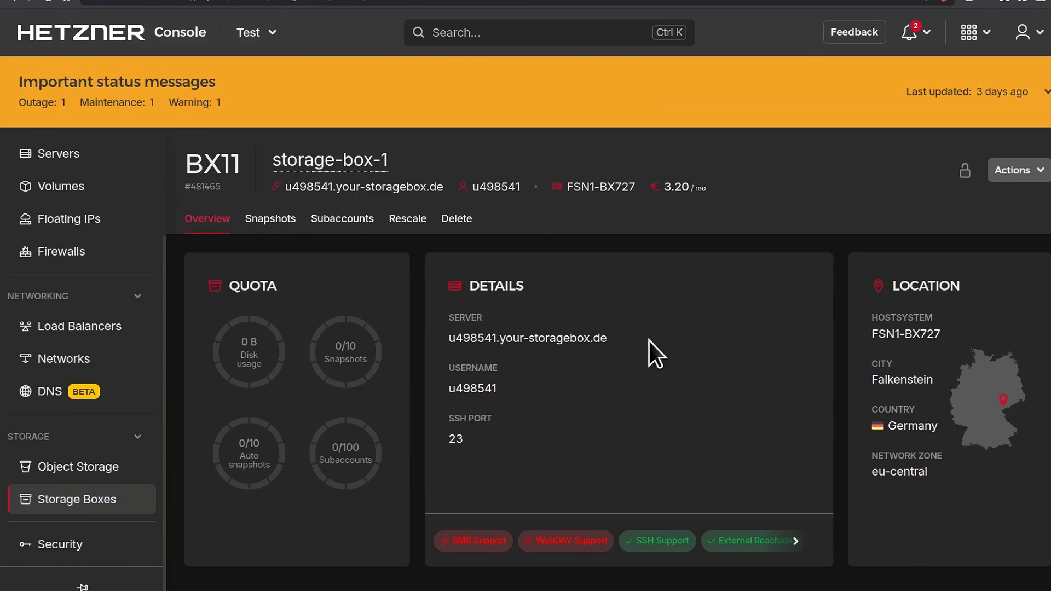
pyautogui.scroll(-2, 425, 542)
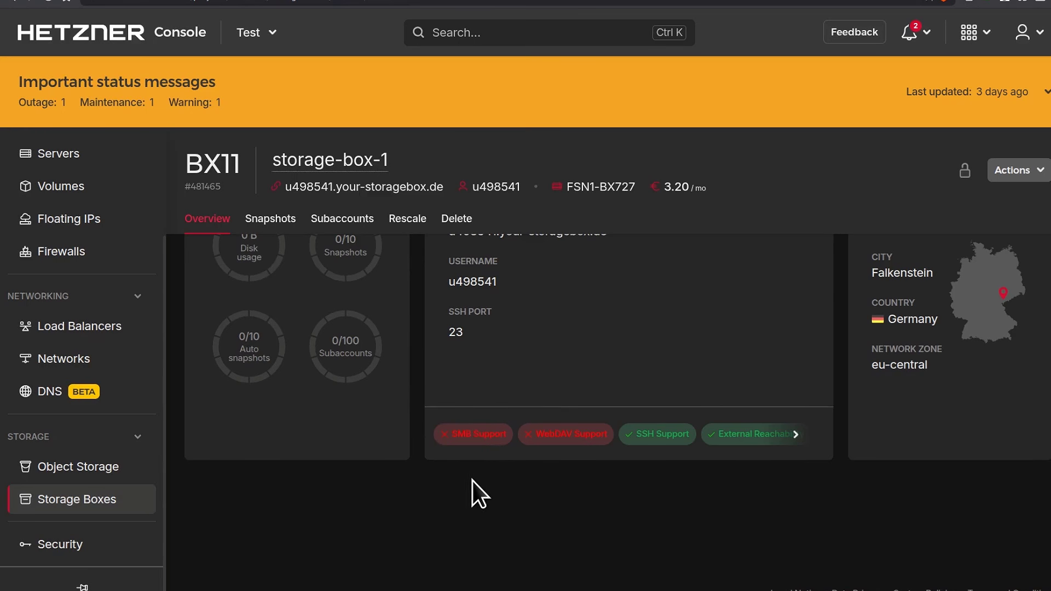
pyautogui.moveTo(467, 441)
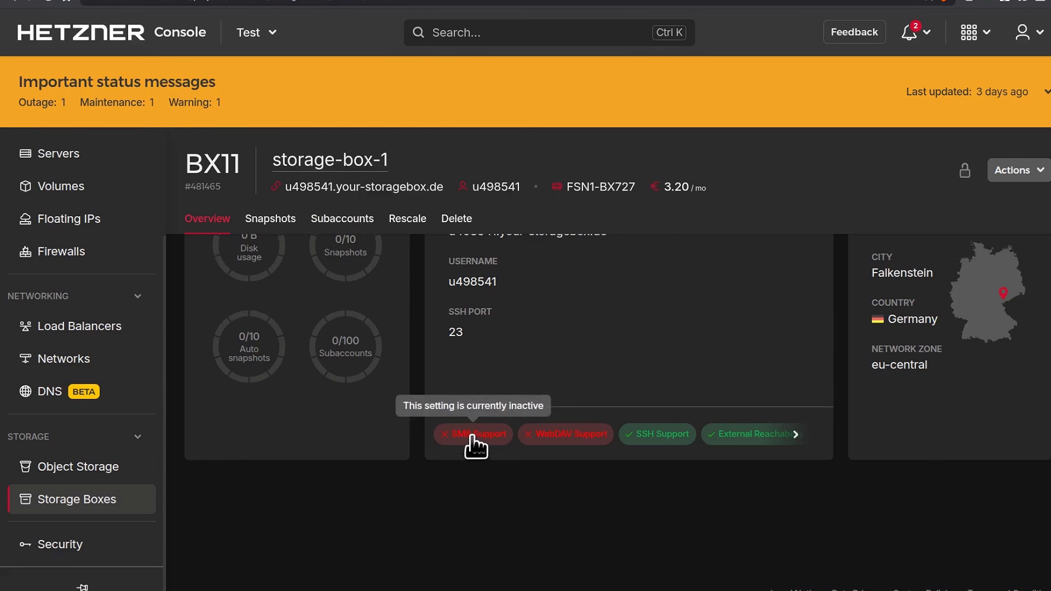
pyautogui.click(471, 435)
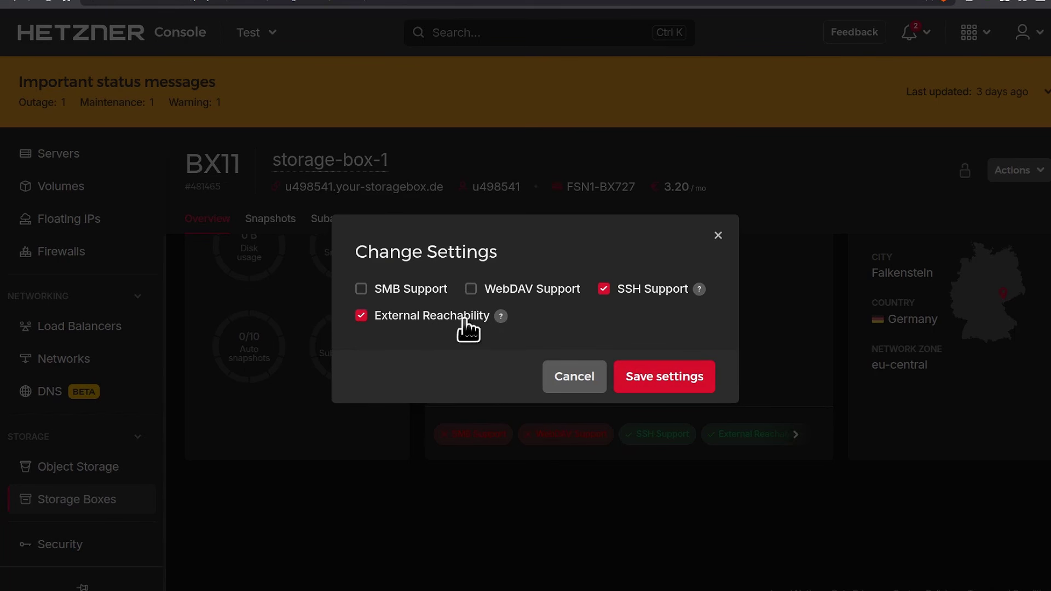
pyautogui.click(718, 235)
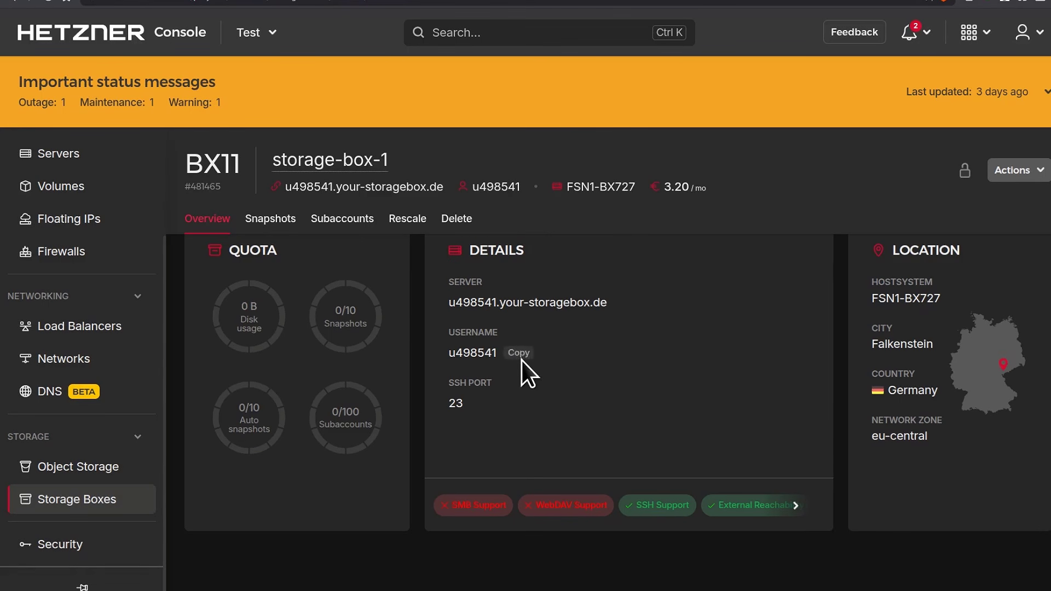
# Bring the Mousepad notes back in front of FileZilla and select the server address line
pyautogui.scroll(1, 351, 385)
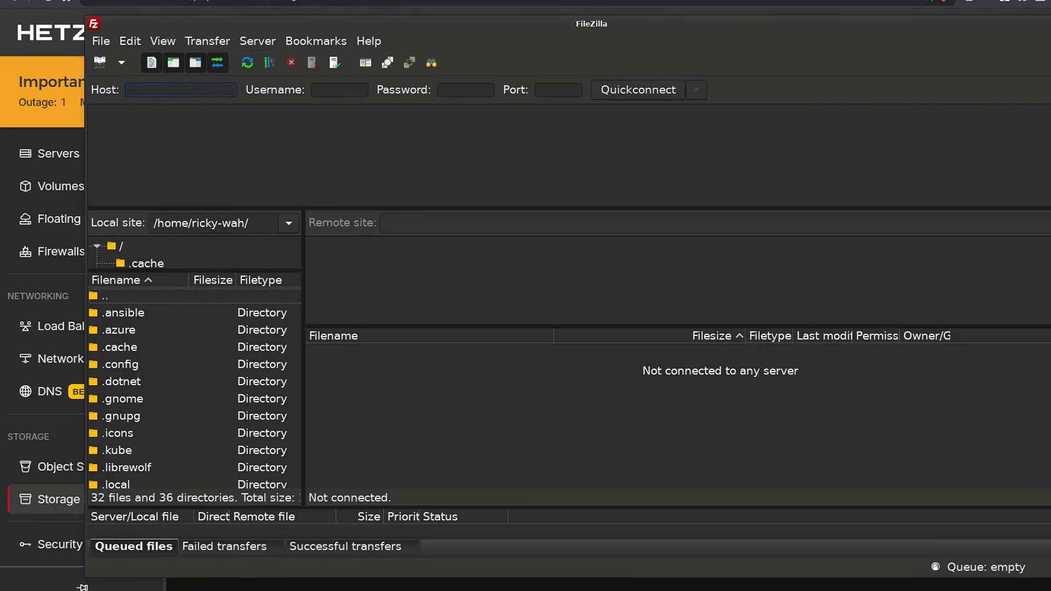
pyautogui.click(287, 1)
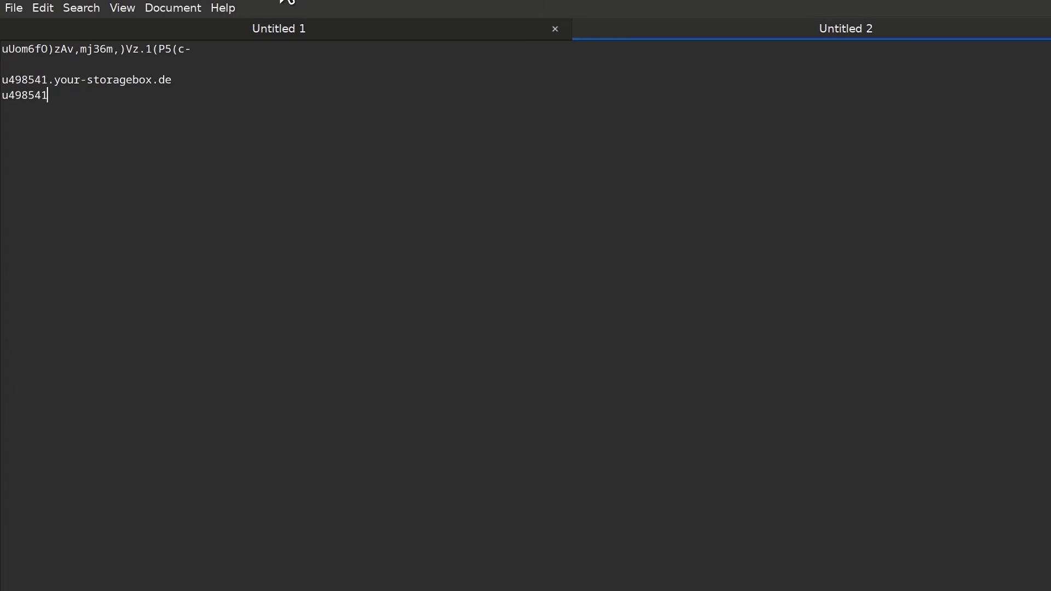
pyautogui.tripleClick(98, 81)
# Copy the server address from the notes into FileZilla's Host field
pyautogui.rightClick(98, 82)
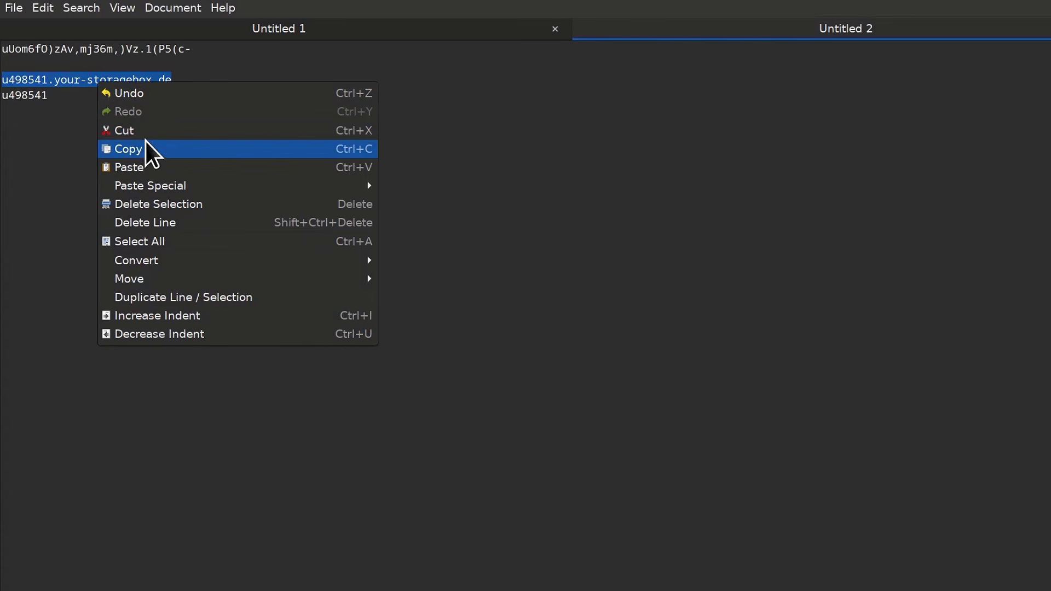
pyautogui.click(132, 146)
pyautogui.click(312, 1)
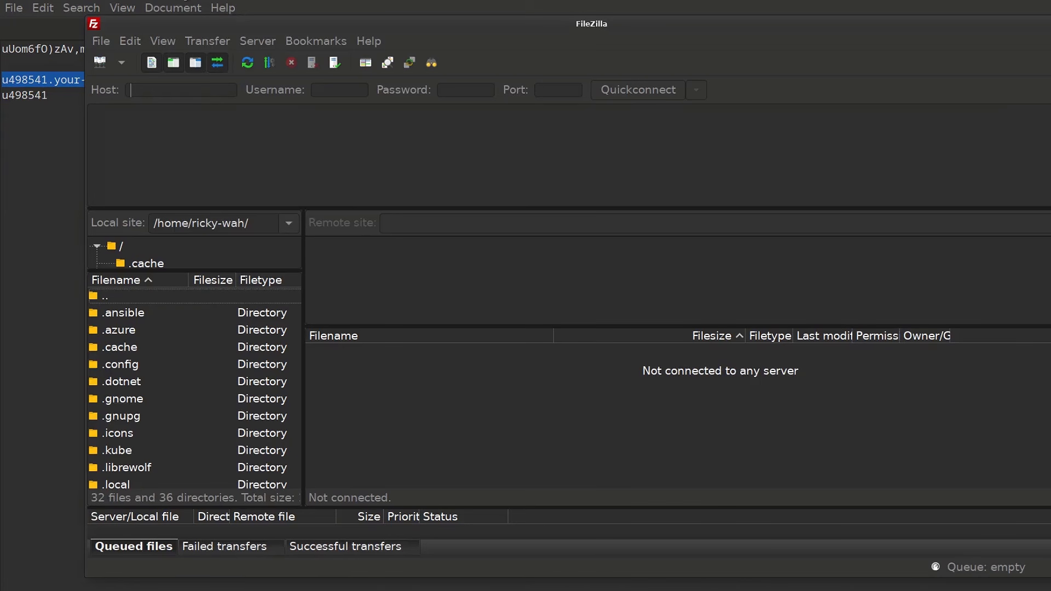
pyautogui.rightClick(148, 90)
pyautogui.click(182, 139)
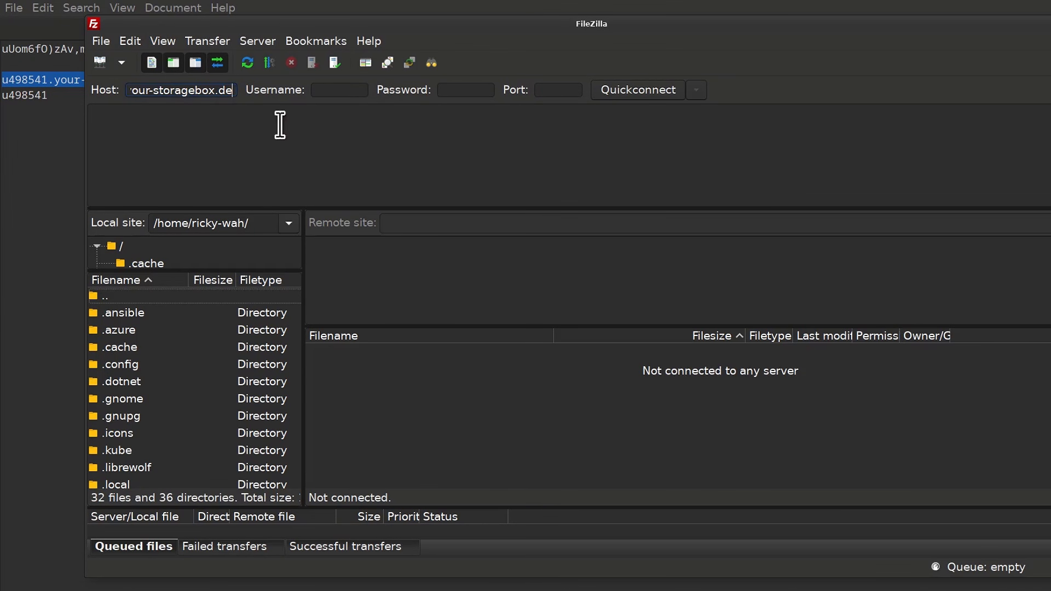
# Copy the storage box username from the notes into FileZilla's Username field
pyautogui.click(296, 5)
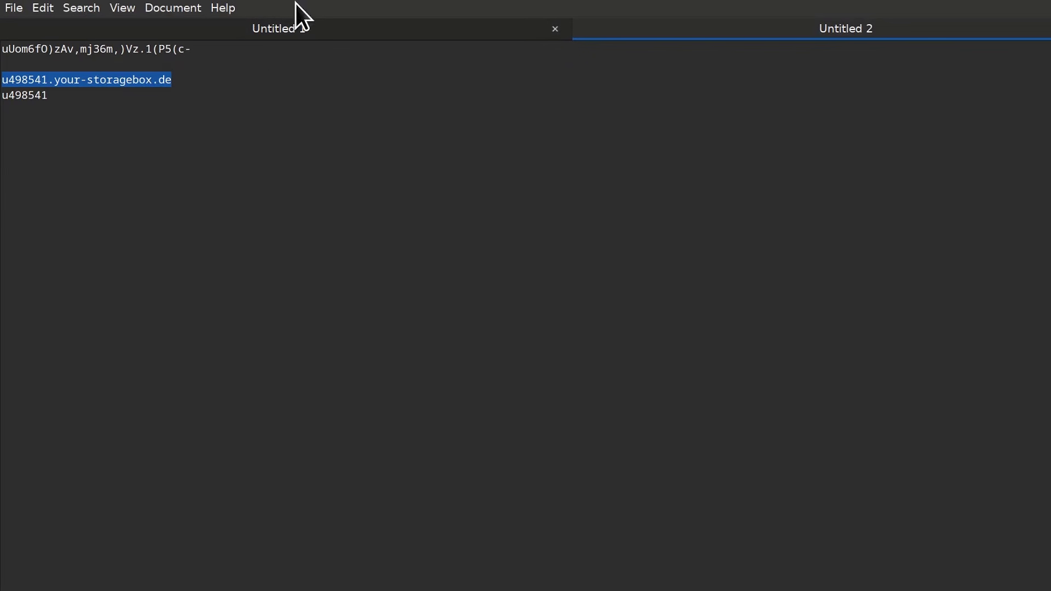
pyautogui.doubleClick(24, 97)
pyautogui.rightClick(24, 96)
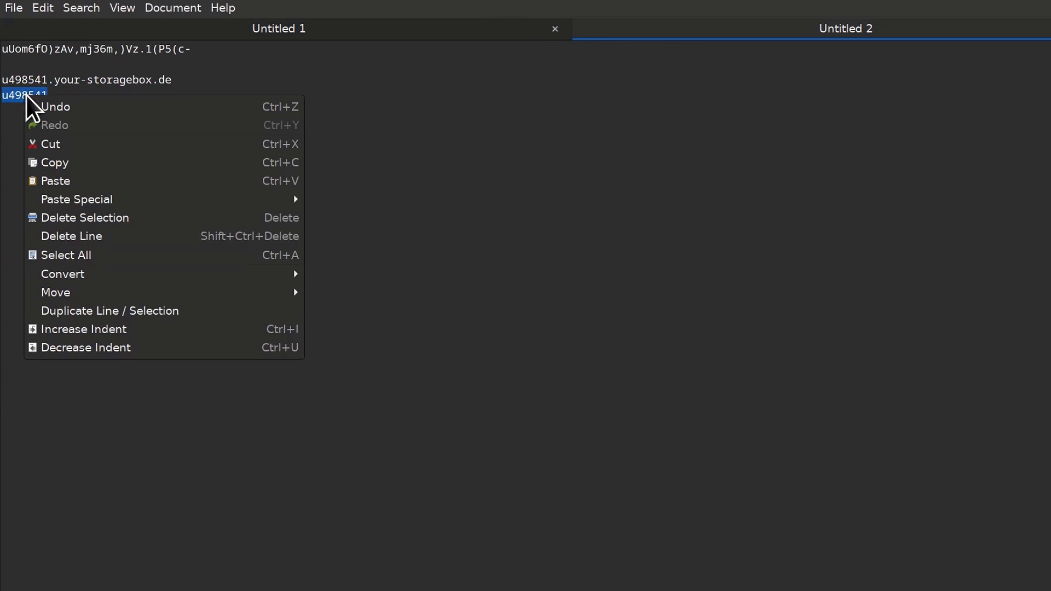
pyautogui.click(57, 162)
pyautogui.hotkey('alt', 'Tab')
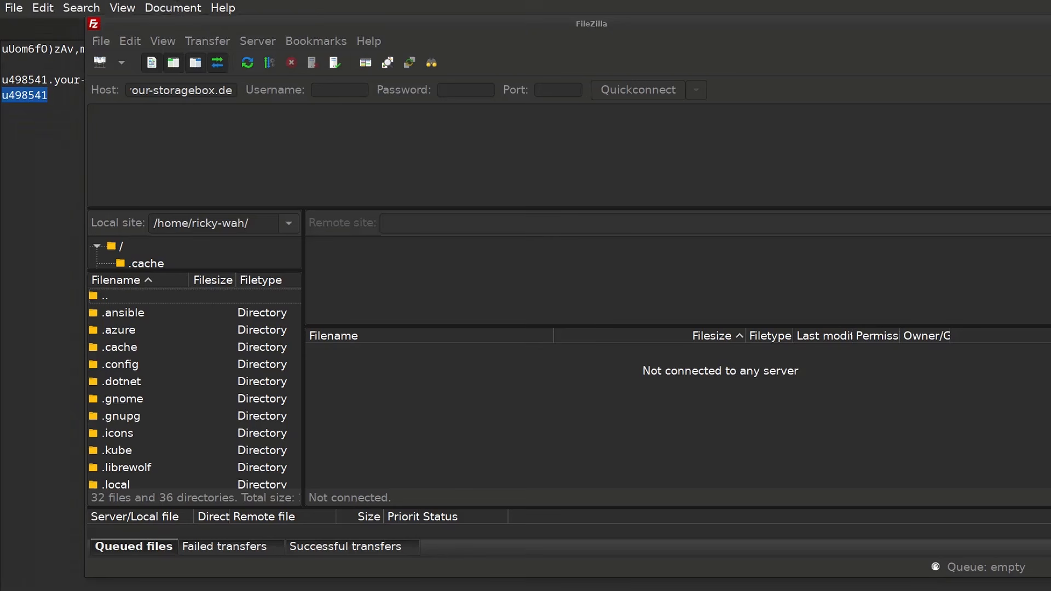
pyautogui.rightClick(334, 88)
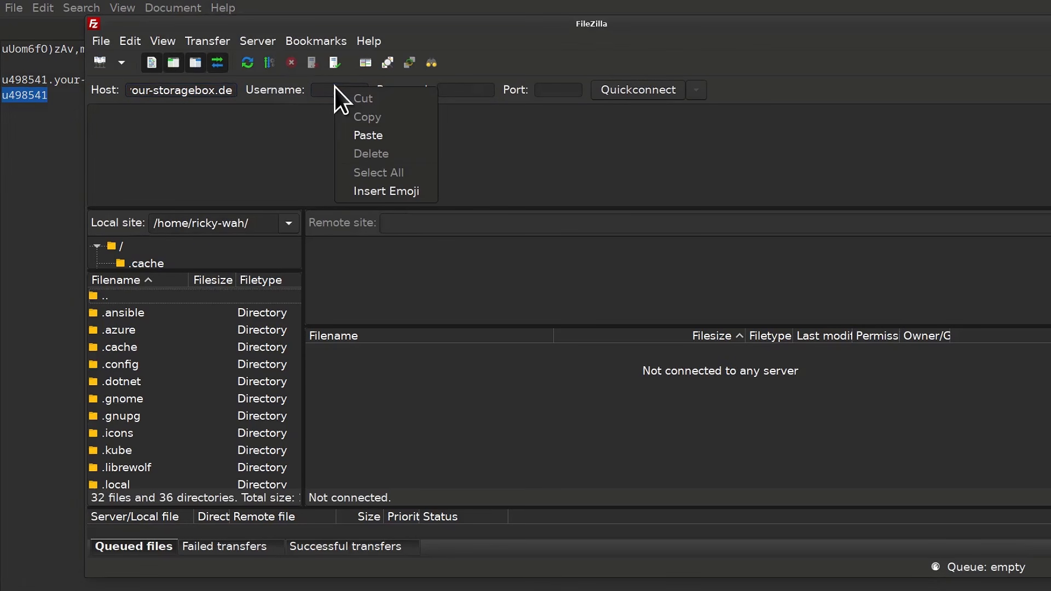
pyautogui.click(386, 135)
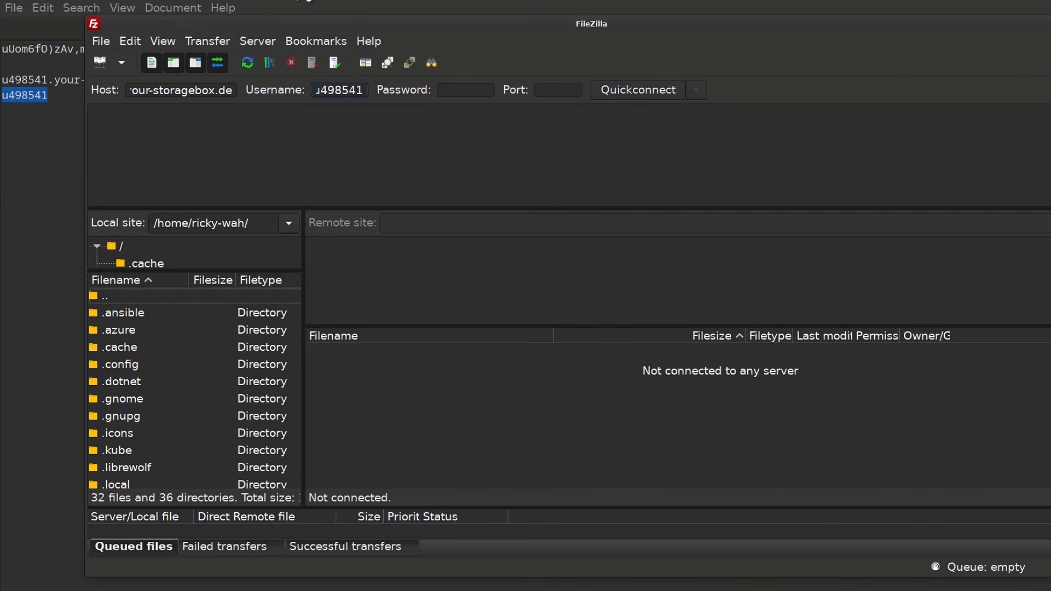
# Copy the storage box password from the notes into FileZilla's Password field
pyautogui.hotkey('alt', 'Tab')
pyautogui.tripleClick(83, 49)
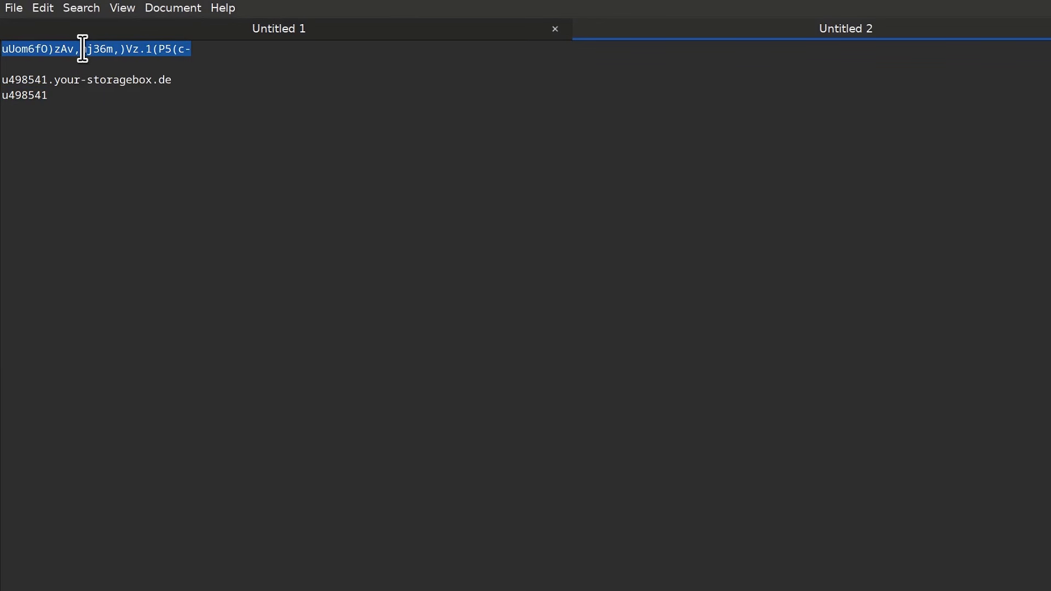
pyautogui.rightClick(83, 49)
pyautogui.click(131, 113)
pyautogui.hotkey('alt', 'Tab')
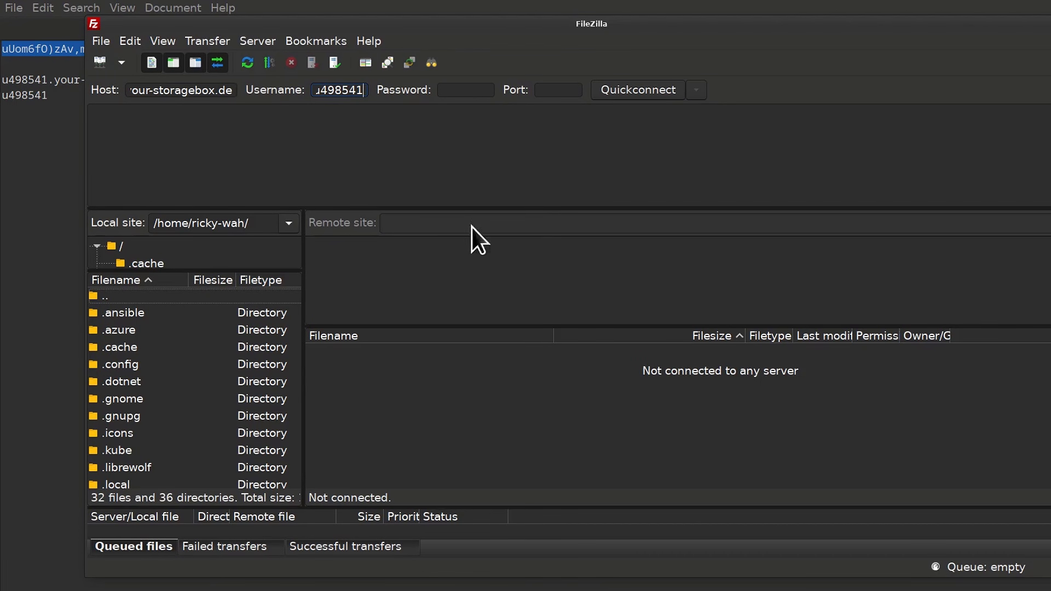
pyautogui.rightClick(457, 91)
pyautogui.click(510, 141)
# Copy SSH port 23 from storage-box-1's Hetzner overview for FileZilla's Port field
pyautogui.click(561, 89)
pyautogui.click(132, 0)
pyautogui.scroll(-3, 542, 307)
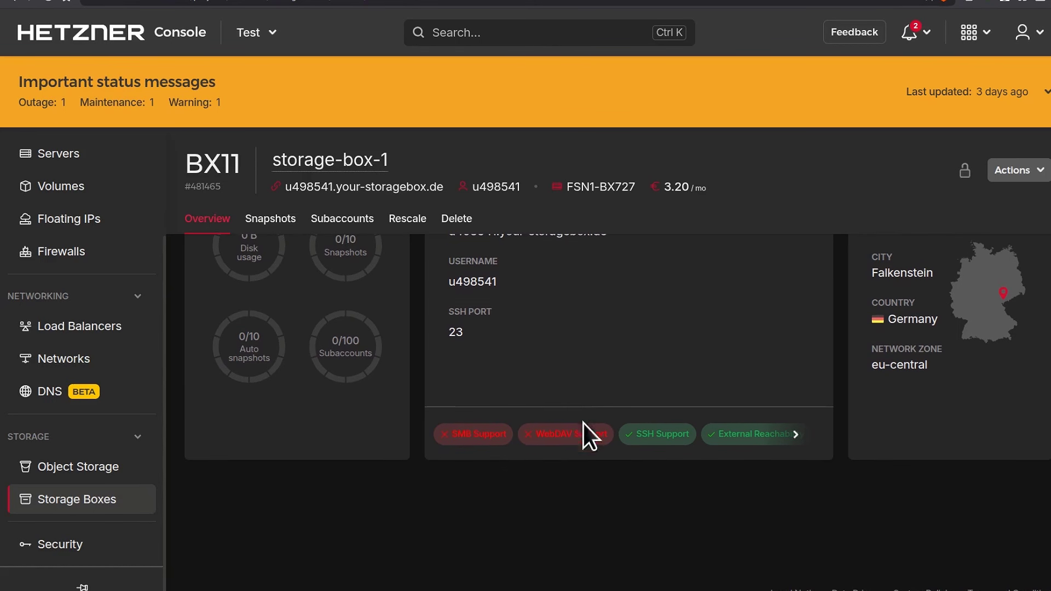
pyautogui.scroll(3, 616, 411)
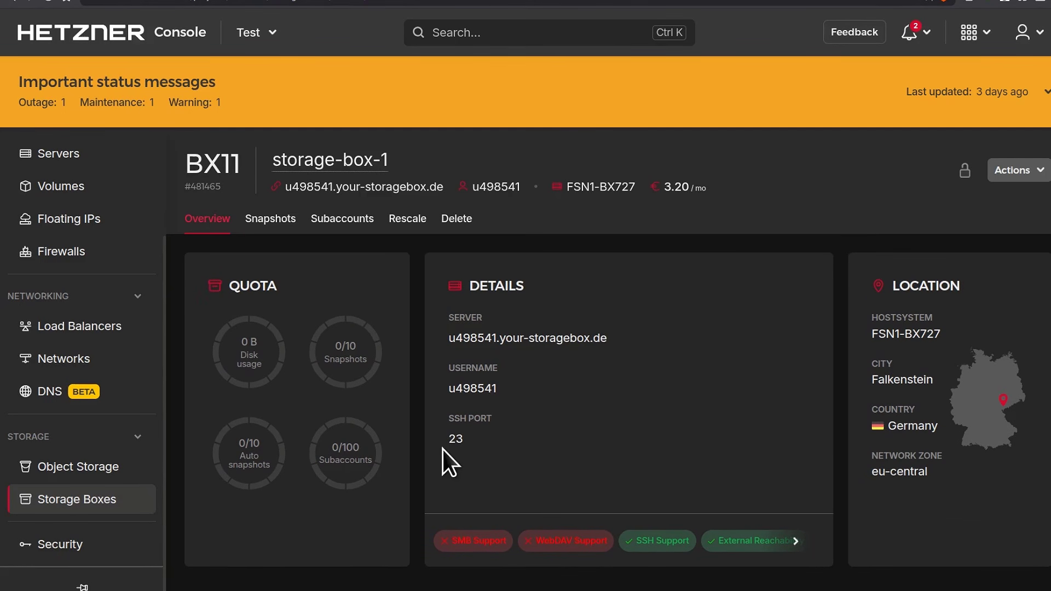
pyautogui.click(456, 441)
pyautogui.click(474, 441)
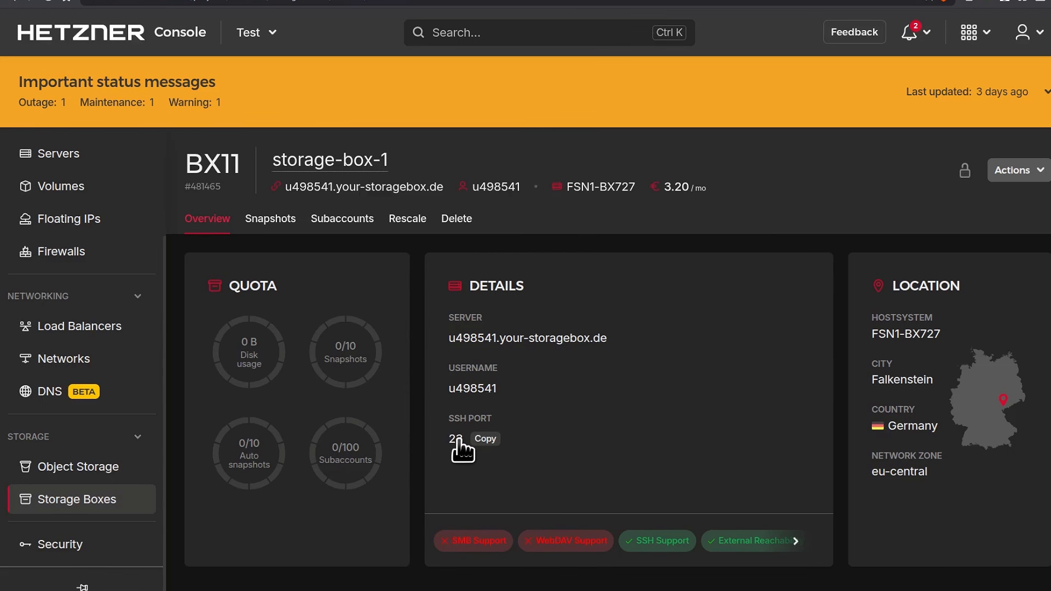
pyautogui.click(188, 1)
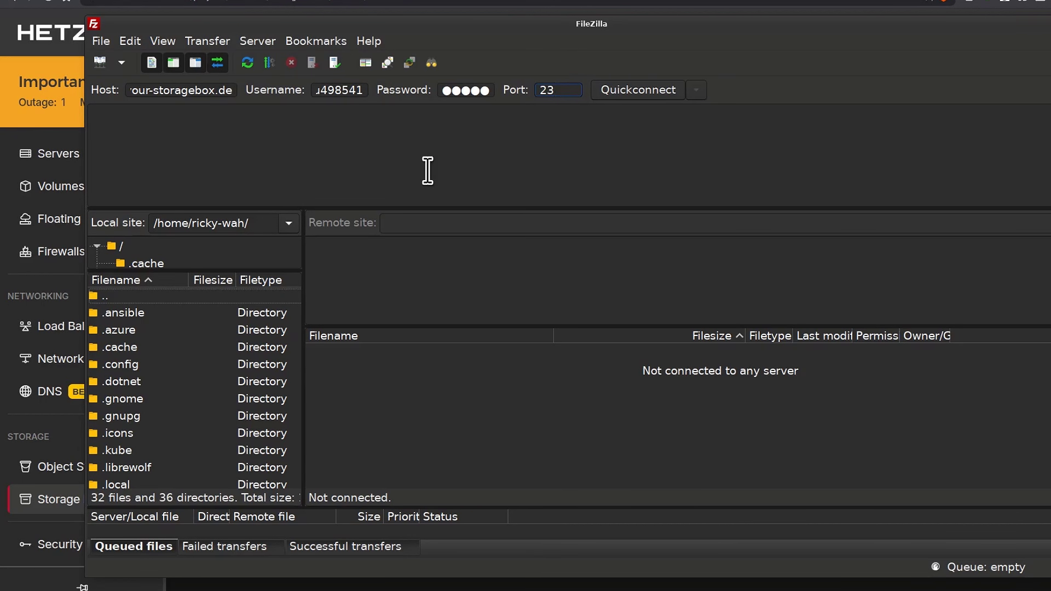
# Attempt a quick connection to the storage box, which fails with an FTP-to-SFTP server error
pyautogui.click(645, 94)
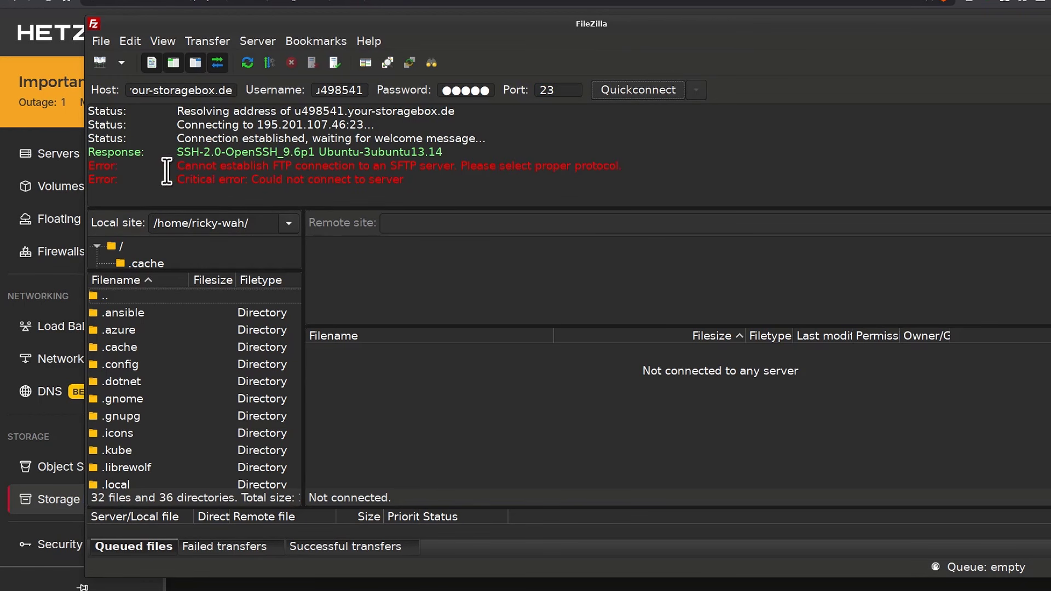
pyautogui.moveTo(168, 167); pyautogui.dragTo(419, 182)
pyautogui.click(419, 182)
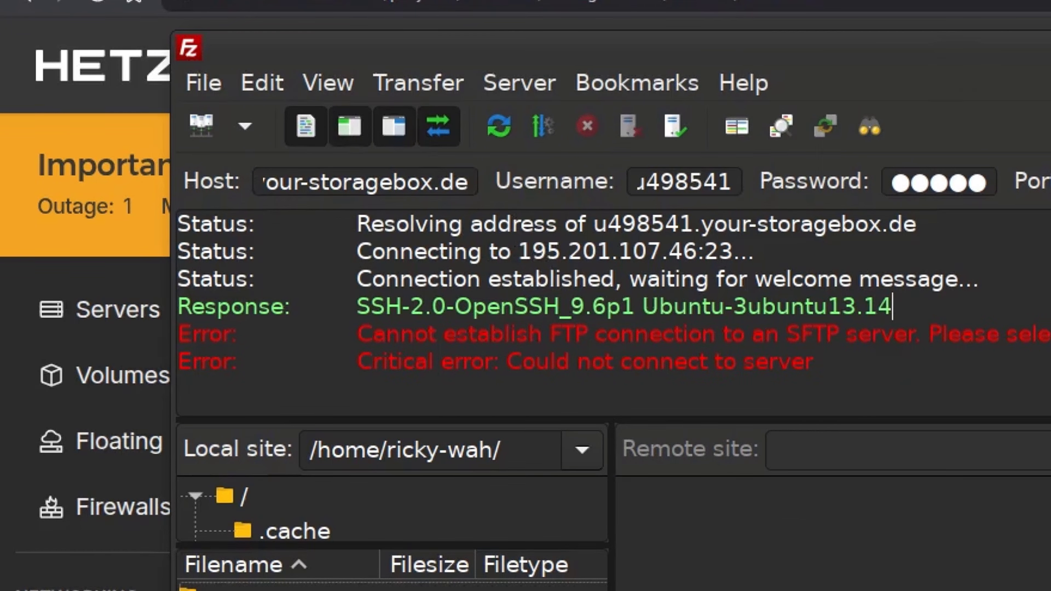
# Add a new Site Manager entry named 'sample' under My Sites, dismissing the hostname warning
pyautogui.click(205, 88)
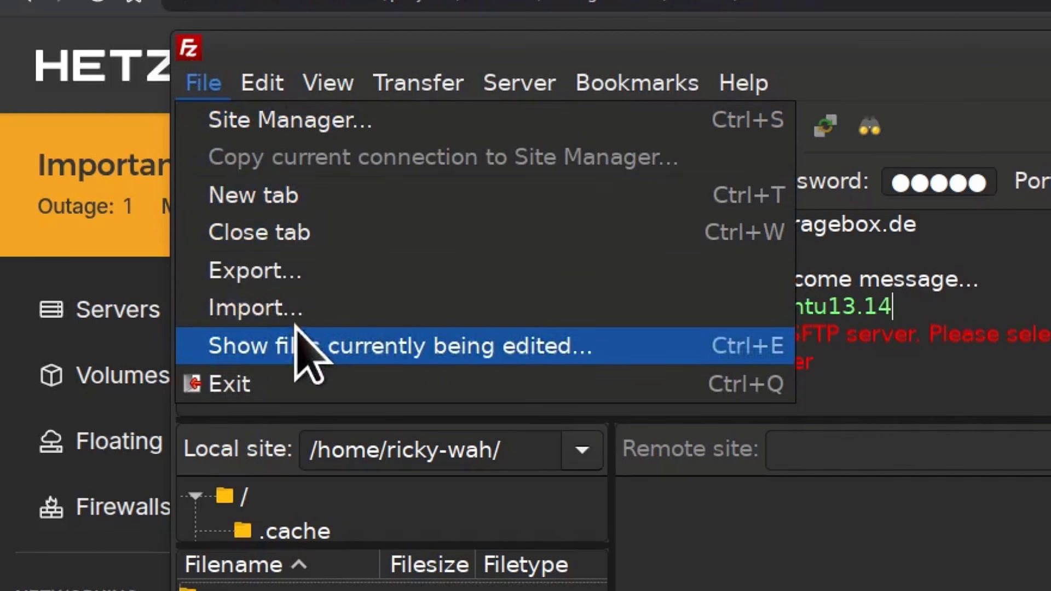
pyautogui.click(316, 122)
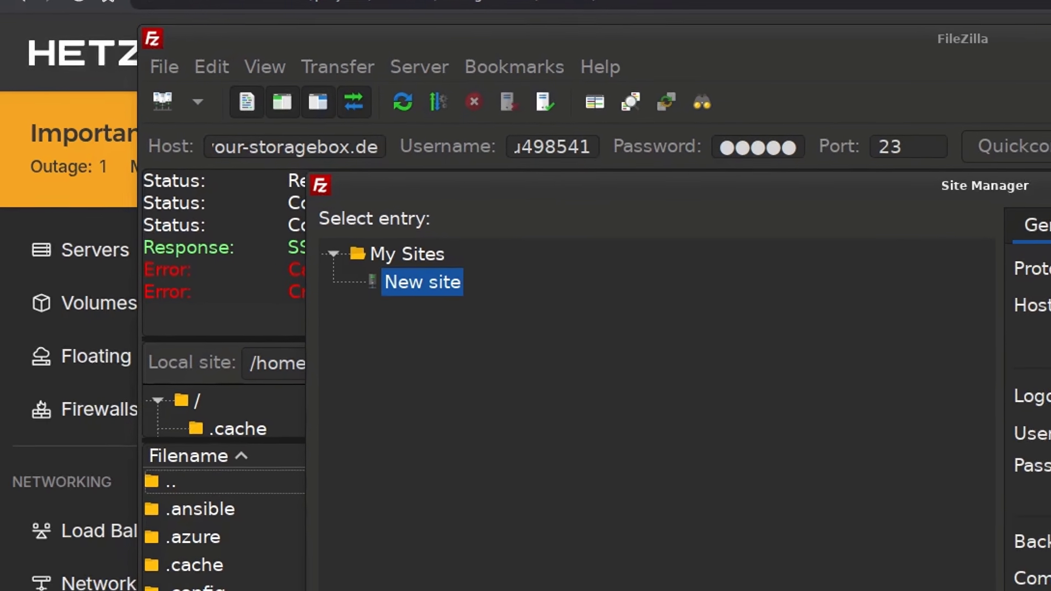
pyautogui.click(510, 559)
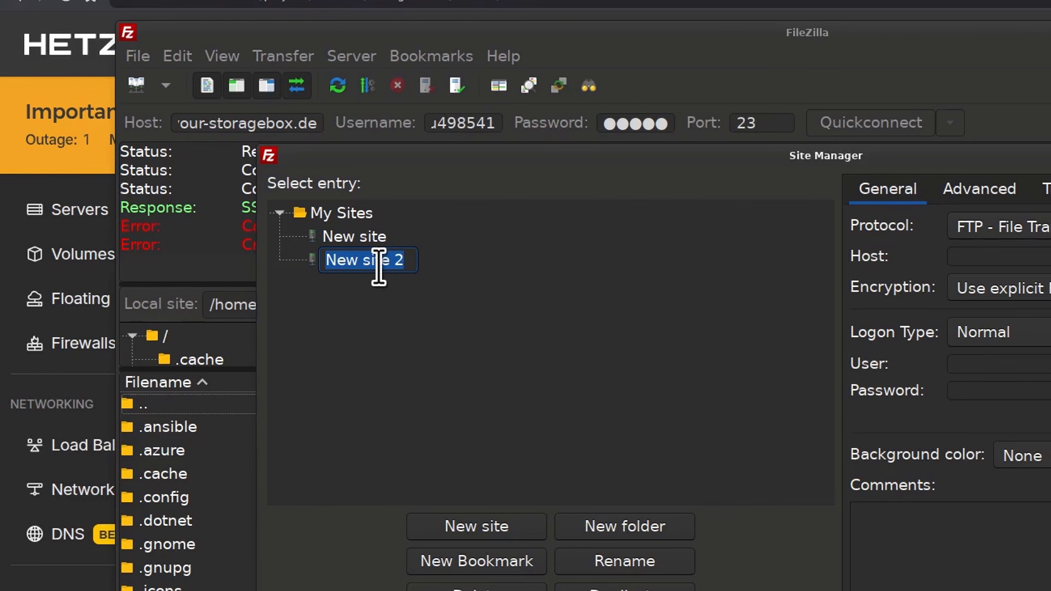
pyautogui.write('sample')
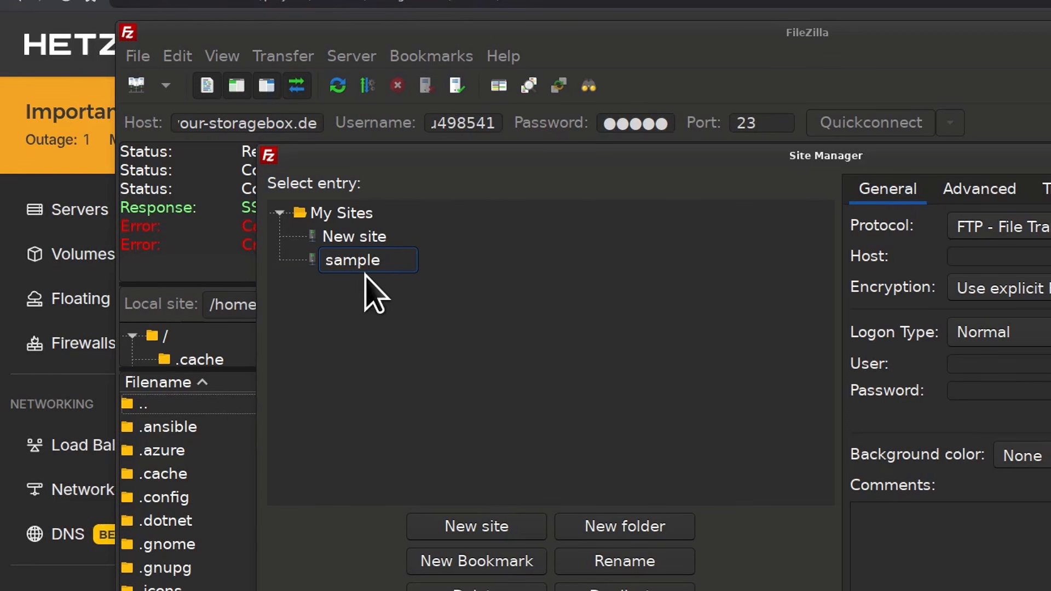
pyautogui.press('Return')
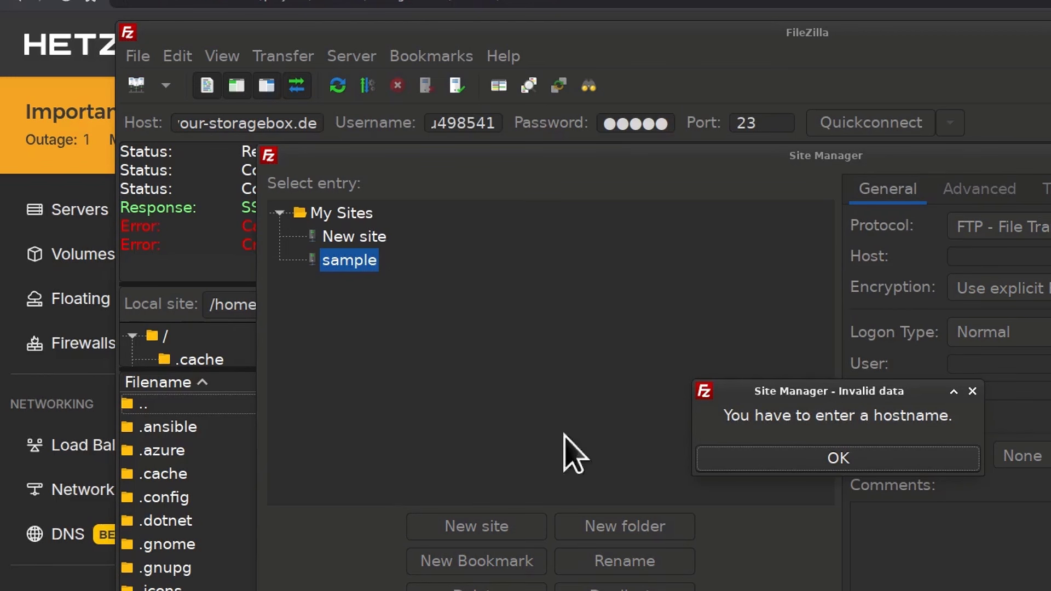
pyautogui.click(843, 464)
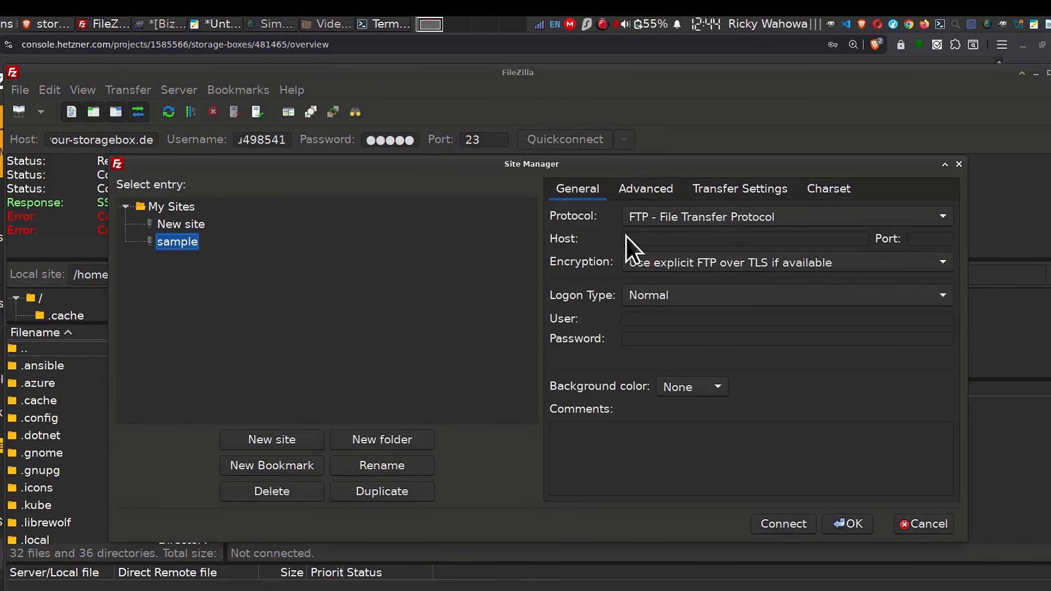
# Set the sample site to SFTP with the storage box server address as host and port 23
pyautogui.click(711, 221)
pyautogui.click(668, 241)
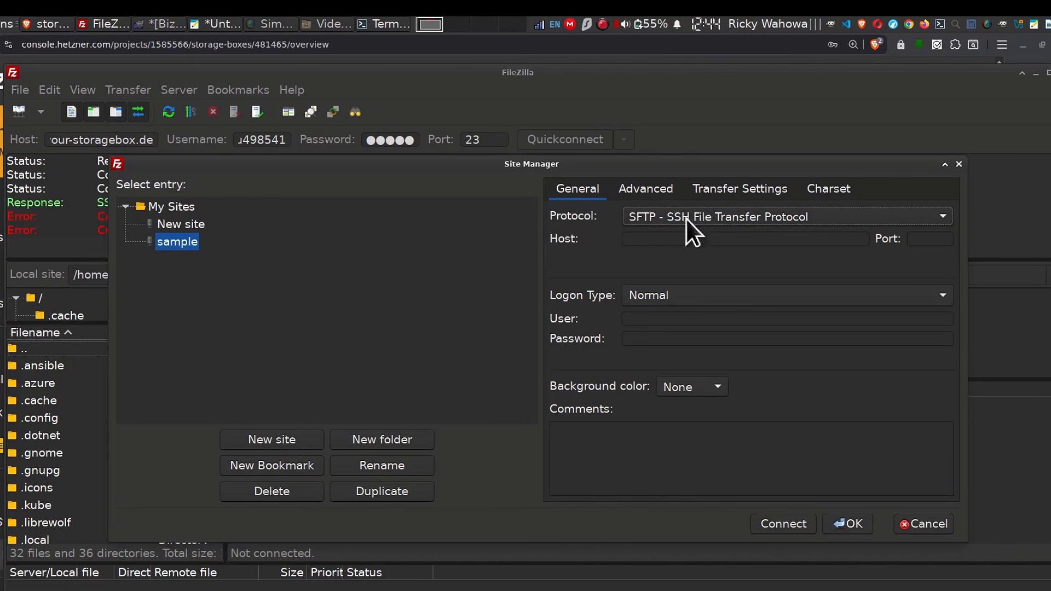
pyautogui.click(650, 239)
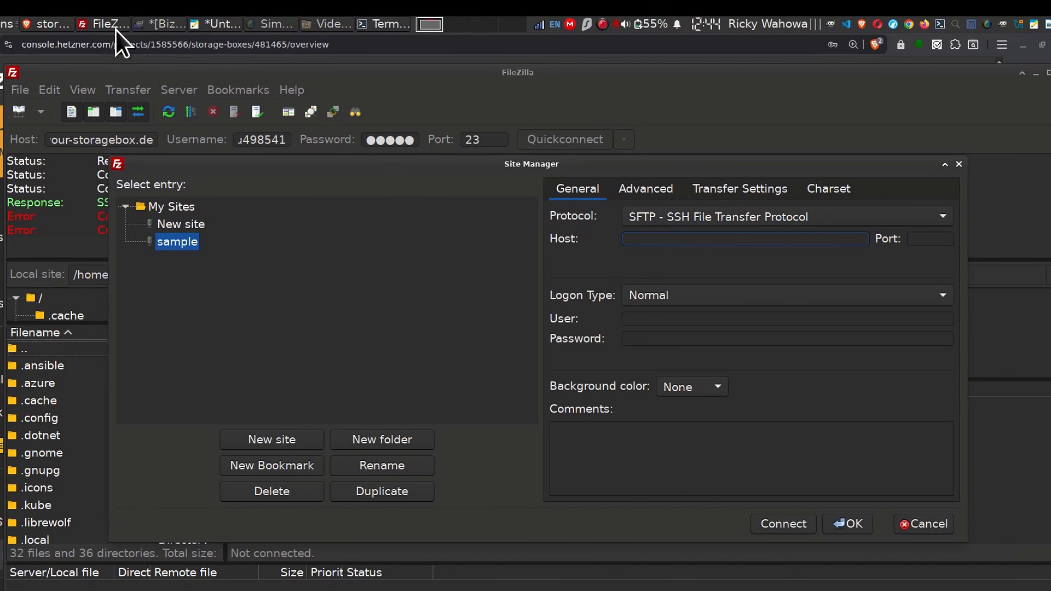
pyautogui.click(48, 21)
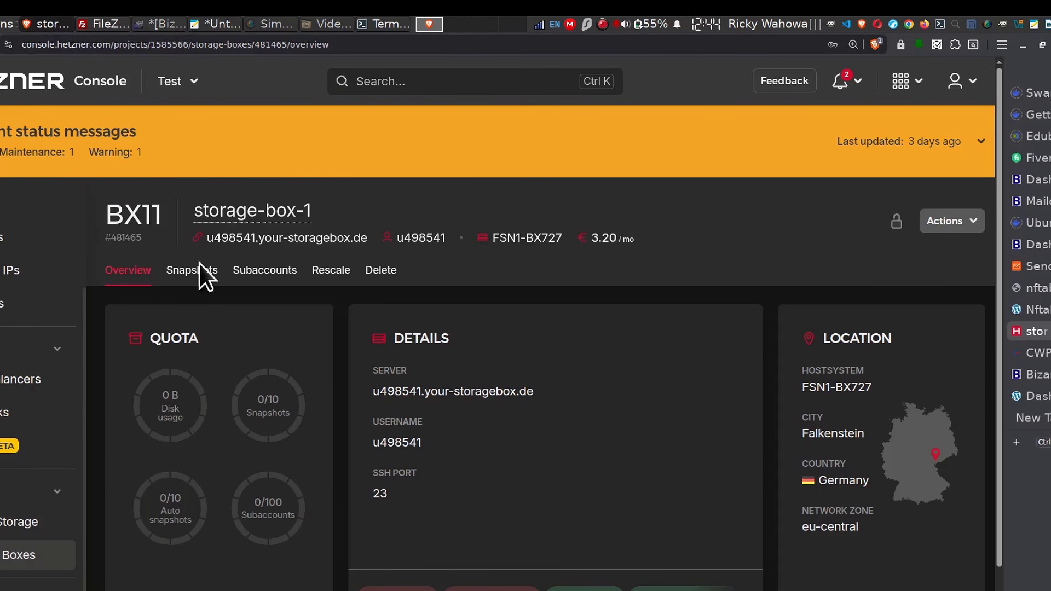
pyautogui.click(426, 391)
pyautogui.click(95, 23)
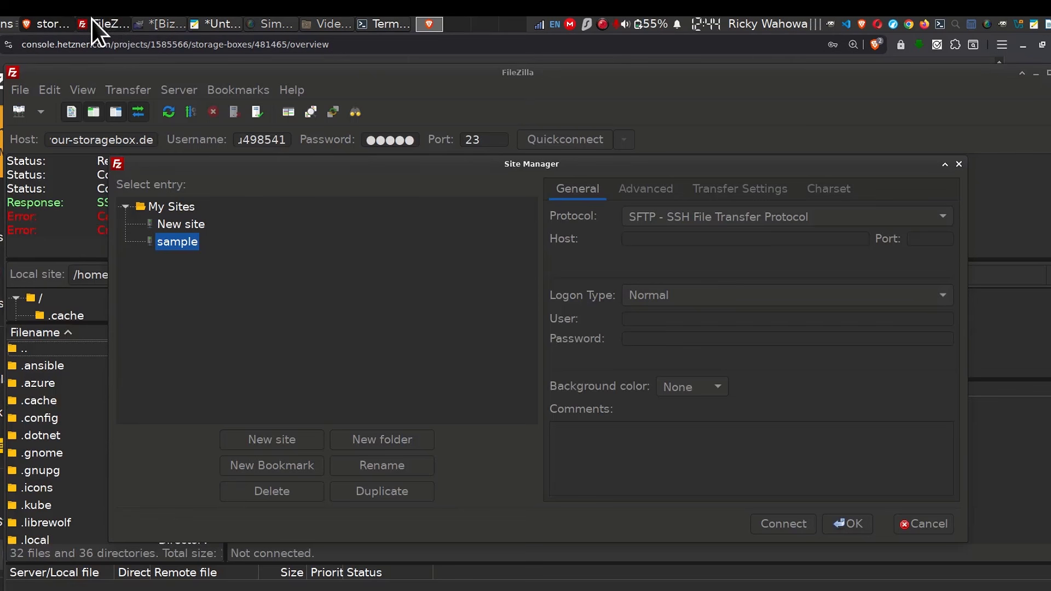
pyautogui.rightClick(652, 239)
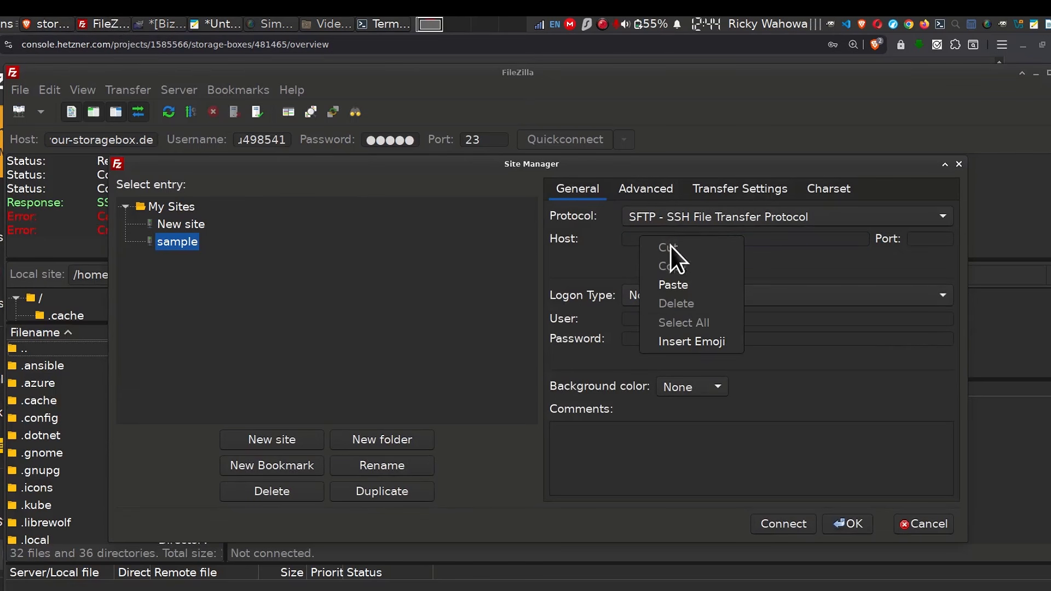
pyautogui.click(675, 285)
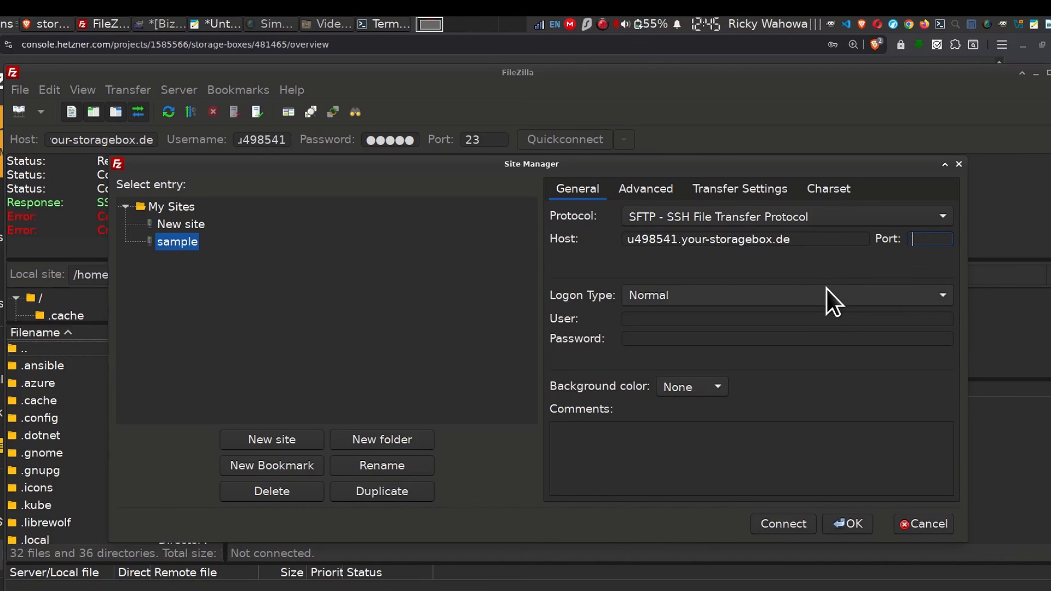
pyautogui.write('23')
# Paste the storage box username into the site and set the logon type to Normal
pyautogui.click(46, 23)
pyautogui.click(424, 240)
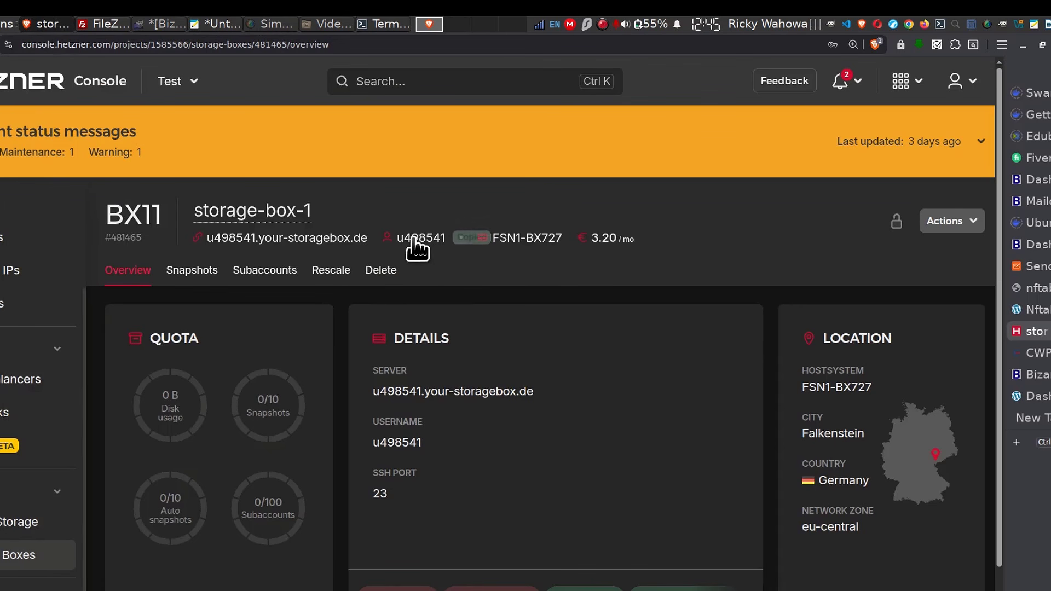
pyautogui.click(95, 23)
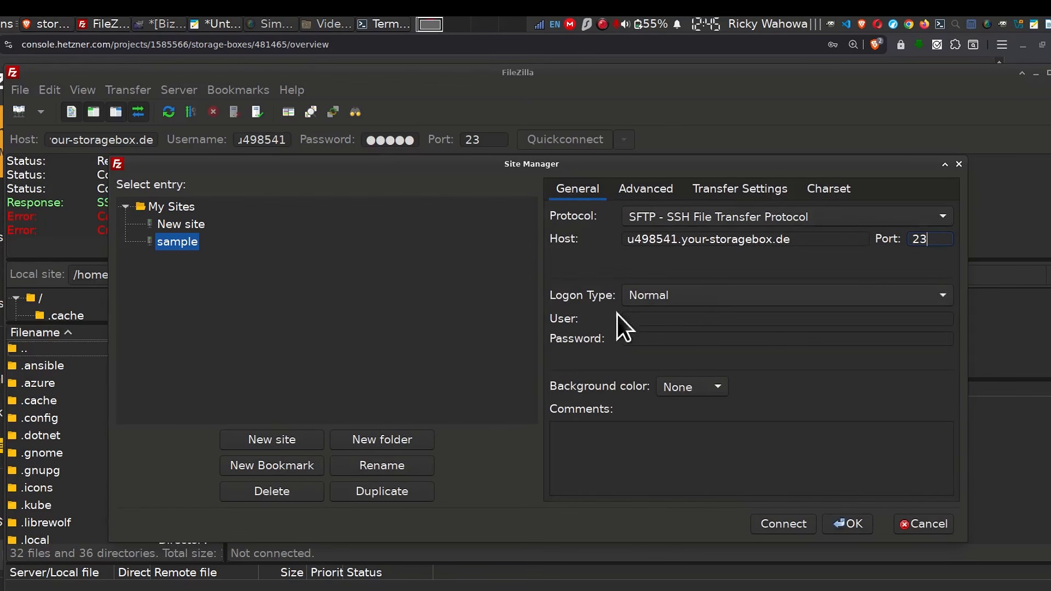
pyautogui.rightClick(650, 318)
pyautogui.click(684, 367)
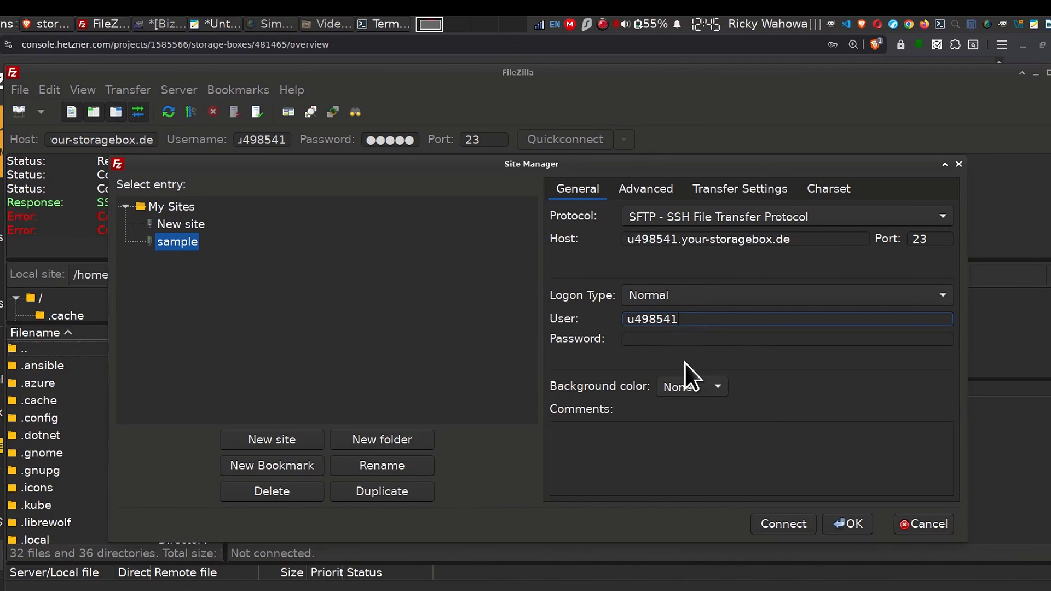
pyautogui.click(714, 295)
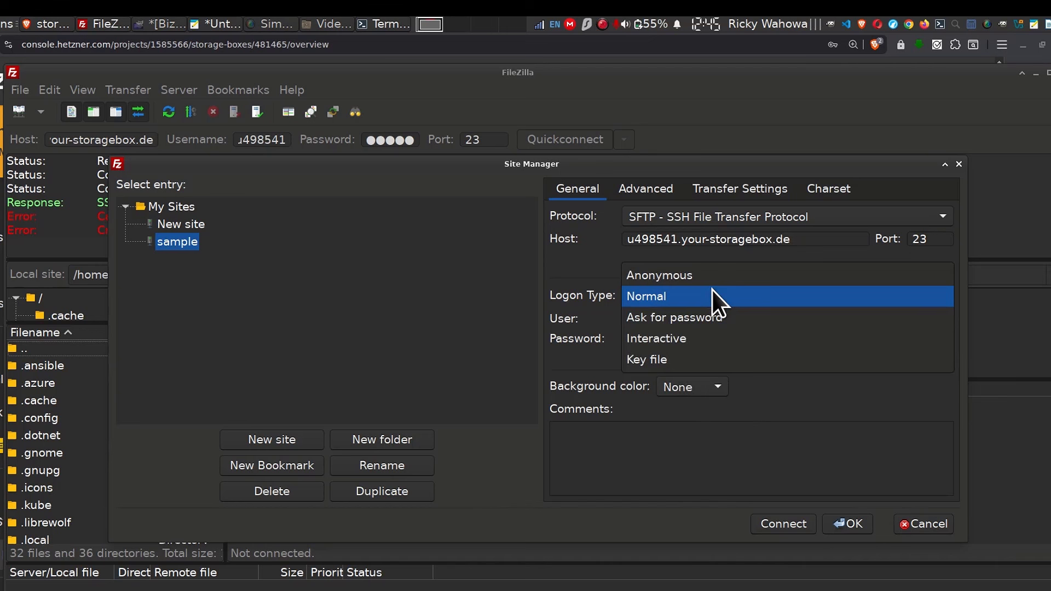
pyautogui.click(659, 366)
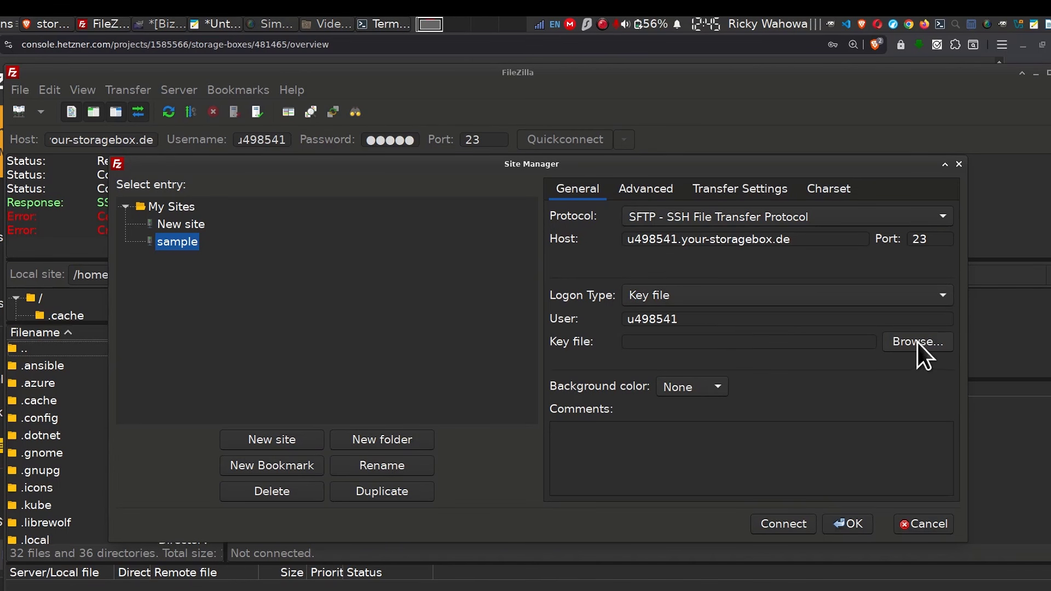
pyautogui.click(700, 294)
pyautogui.click(665, 234)
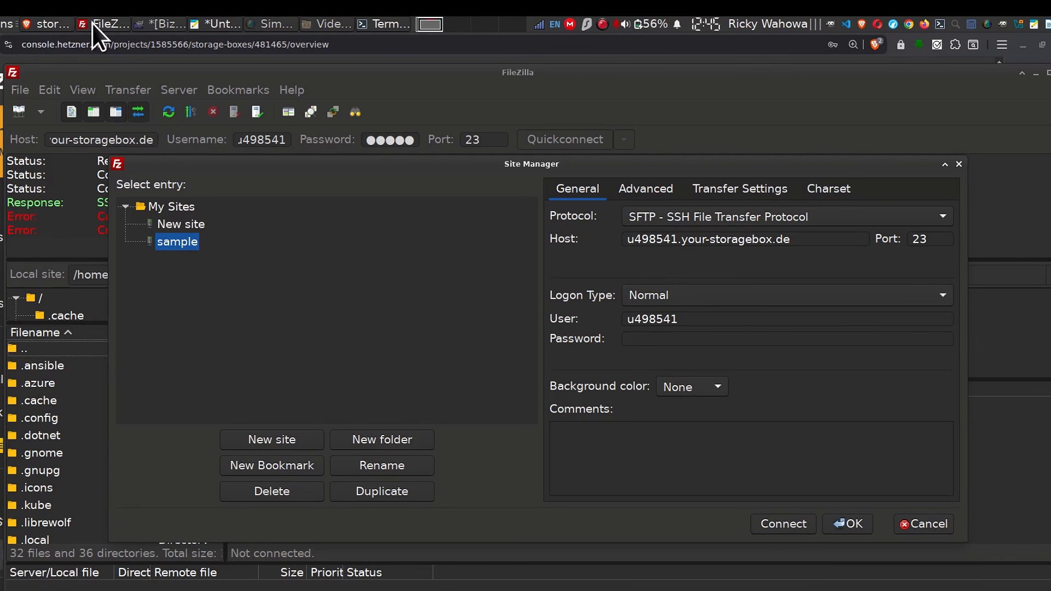
pyautogui.click(52, 24)
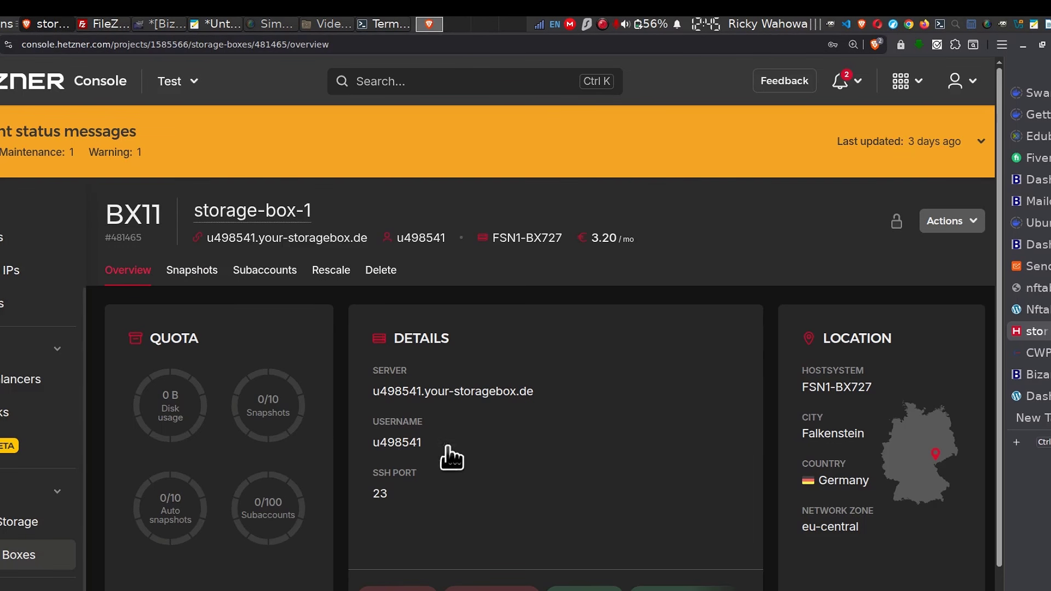
# Paste the storage box password from the text notes into the sample site and save it
pyautogui.click(211, 23)
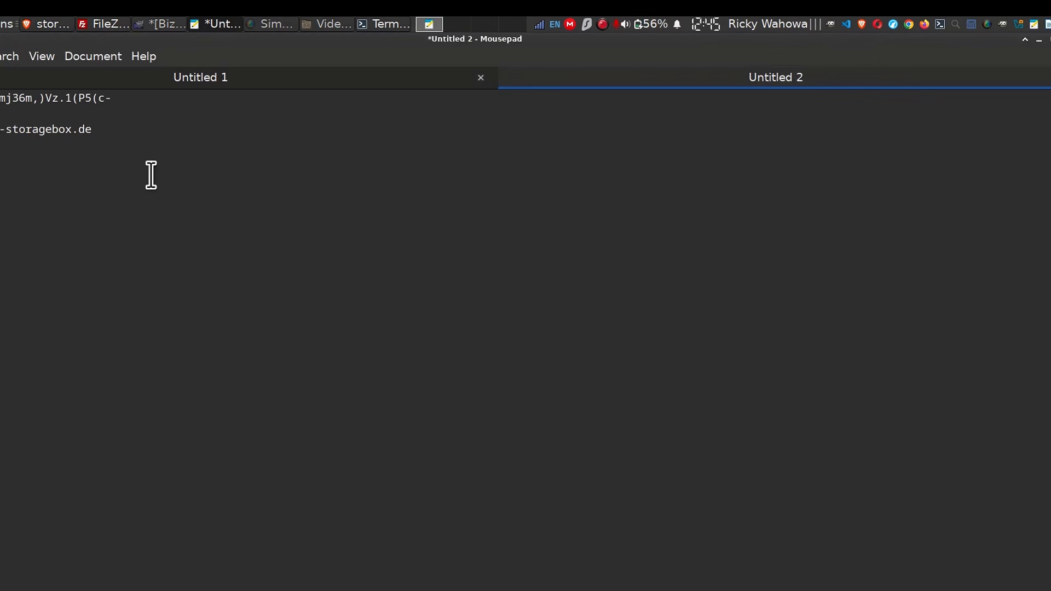
pyautogui.doubleClick(9, 99)
pyautogui.tripleClick(8, 99)
pyautogui.rightClick(8, 98)
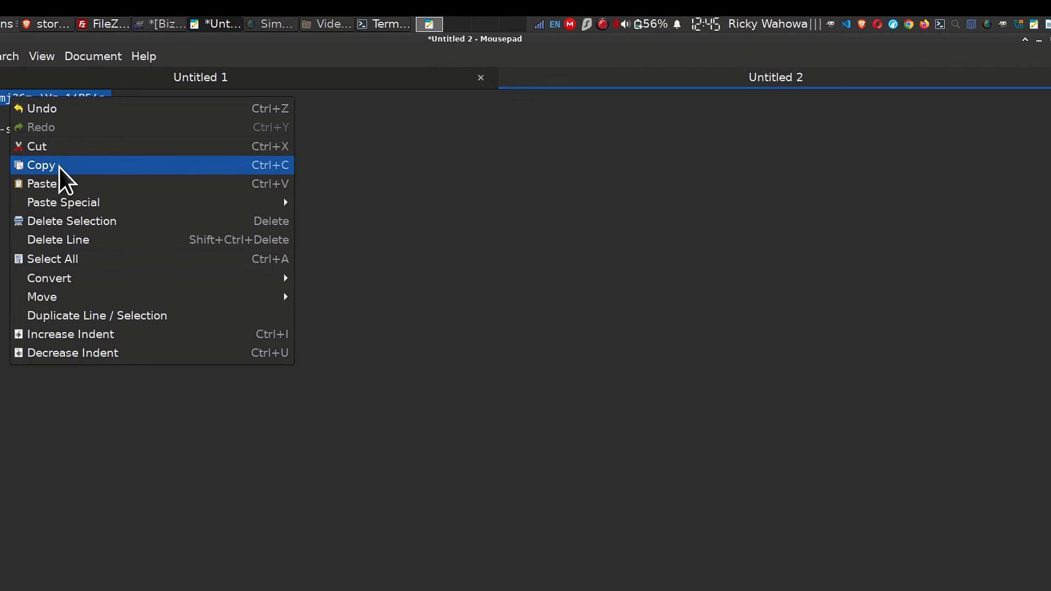
pyautogui.click(60, 165)
pyautogui.click(93, 22)
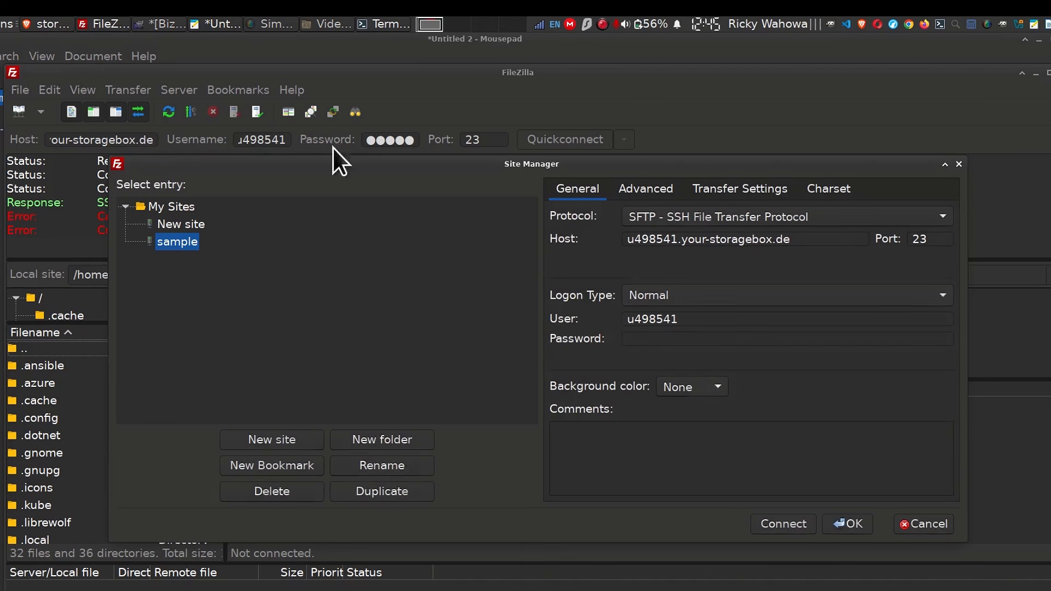
pyautogui.click(662, 339)
pyautogui.rightClick(662, 338)
pyautogui.click(722, 389)
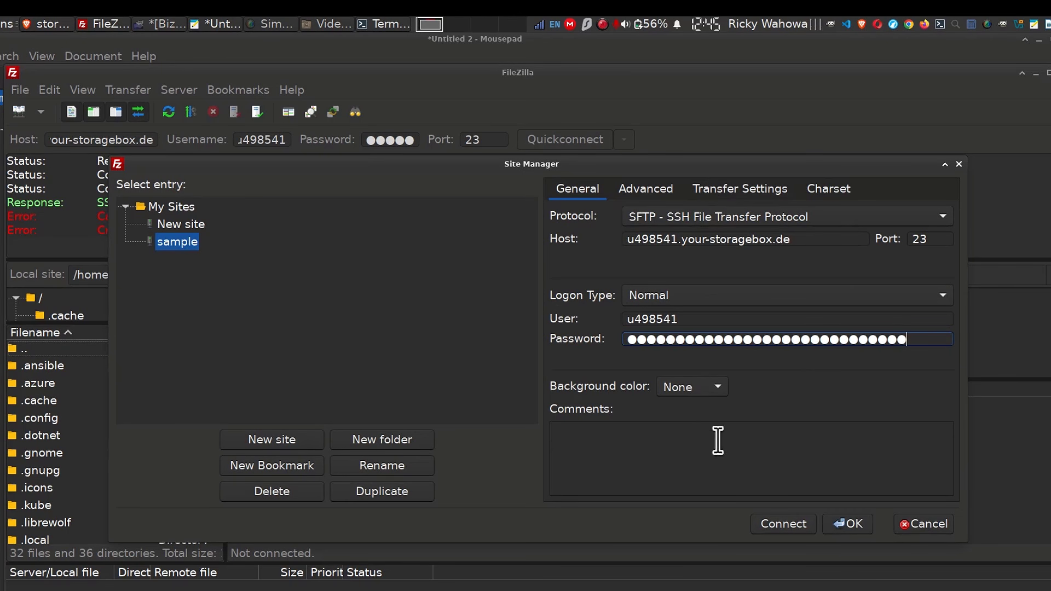
pyautogui.click(849, 524)
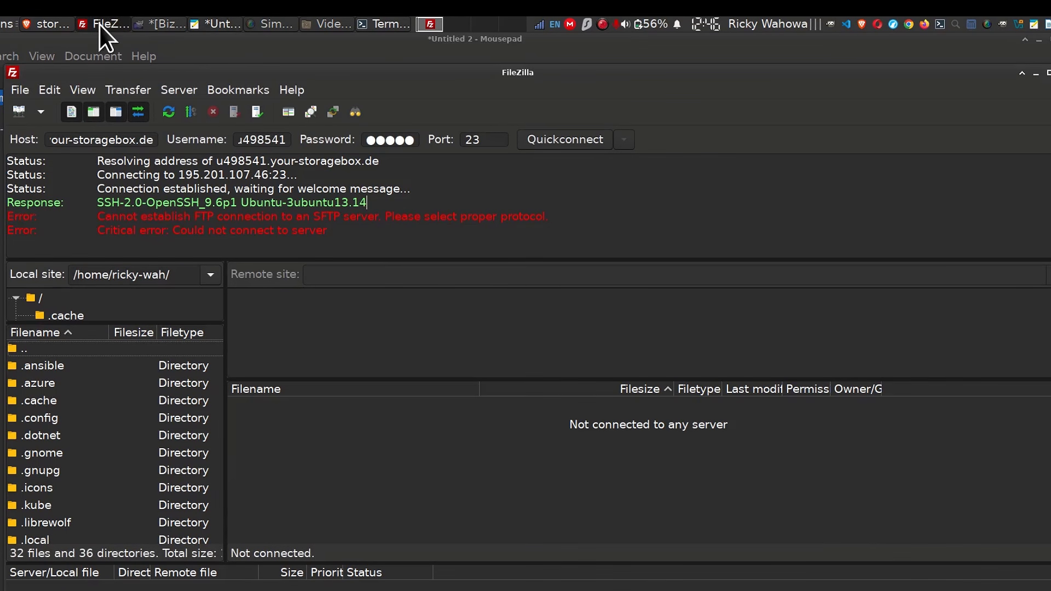
# Connect through the saved sample site, trust the server's host key, and select the remote /home folder
pyautogui.click(21, 91)
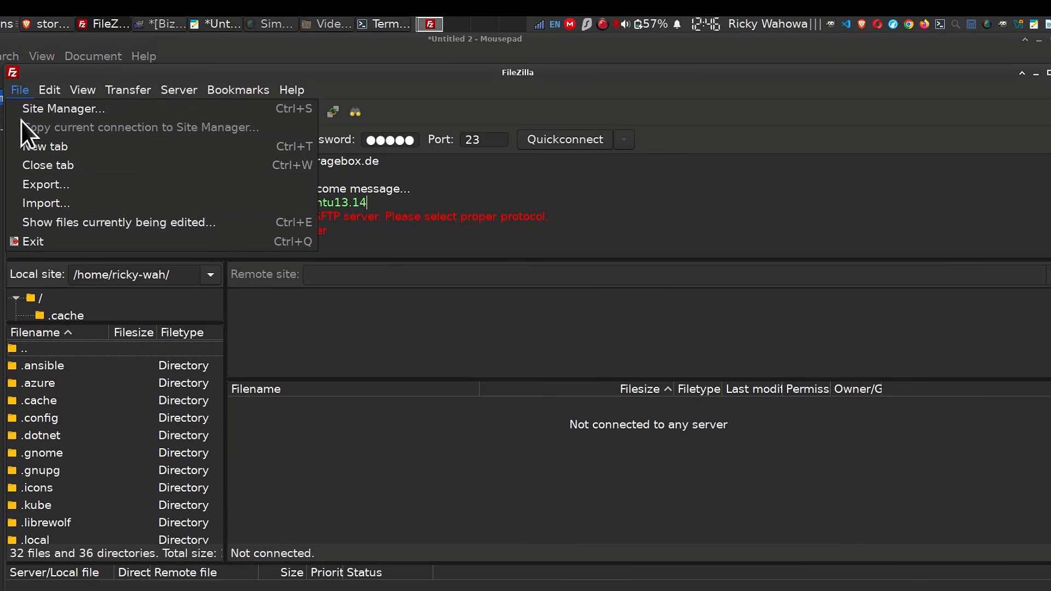
pyautogui.click(70, 110)
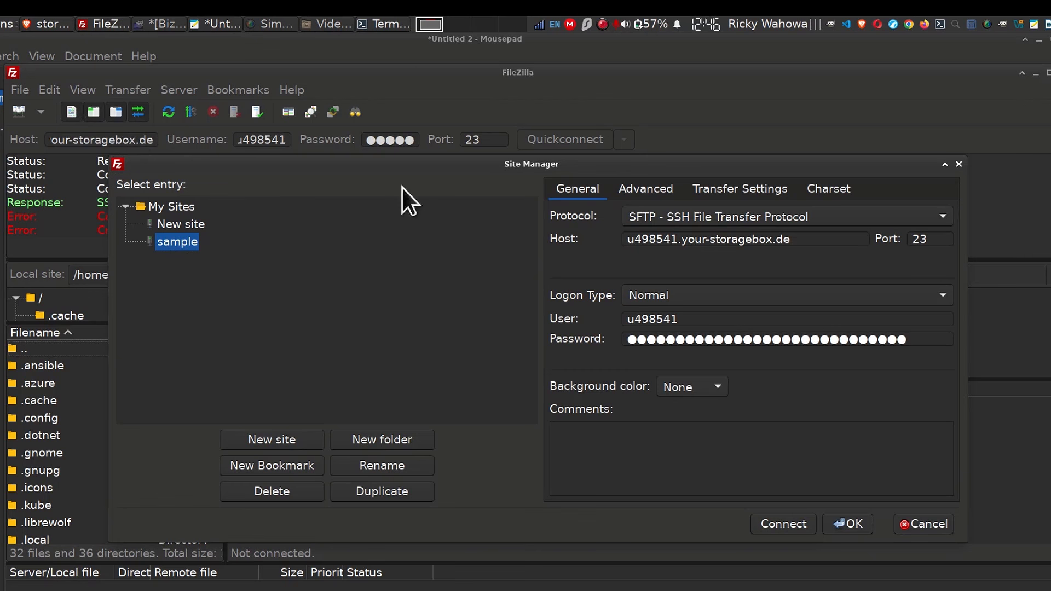
pyautogui.click(789, 524)
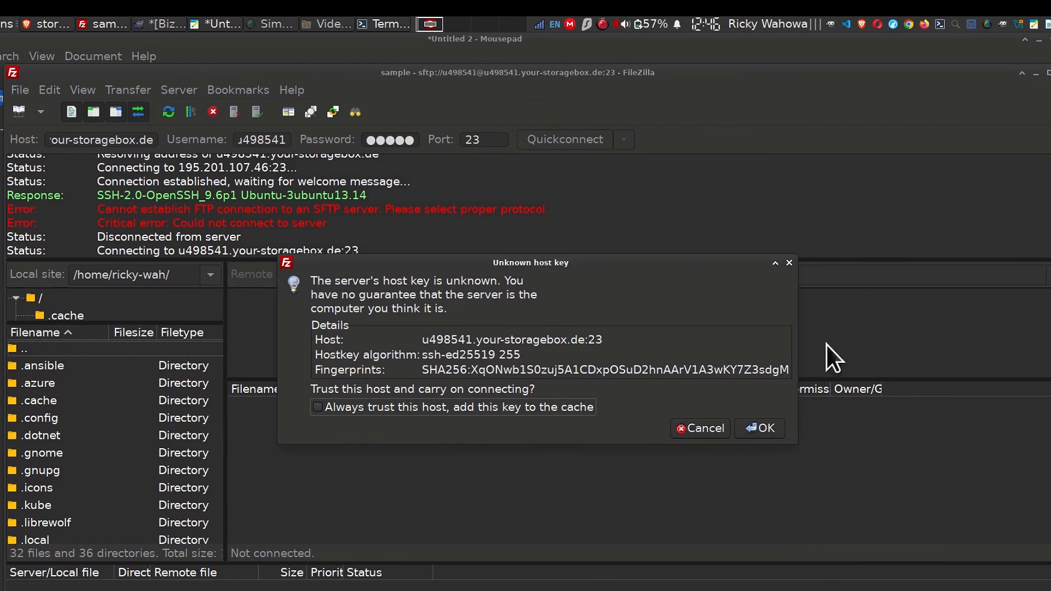
pyautogui.click(769, 430)
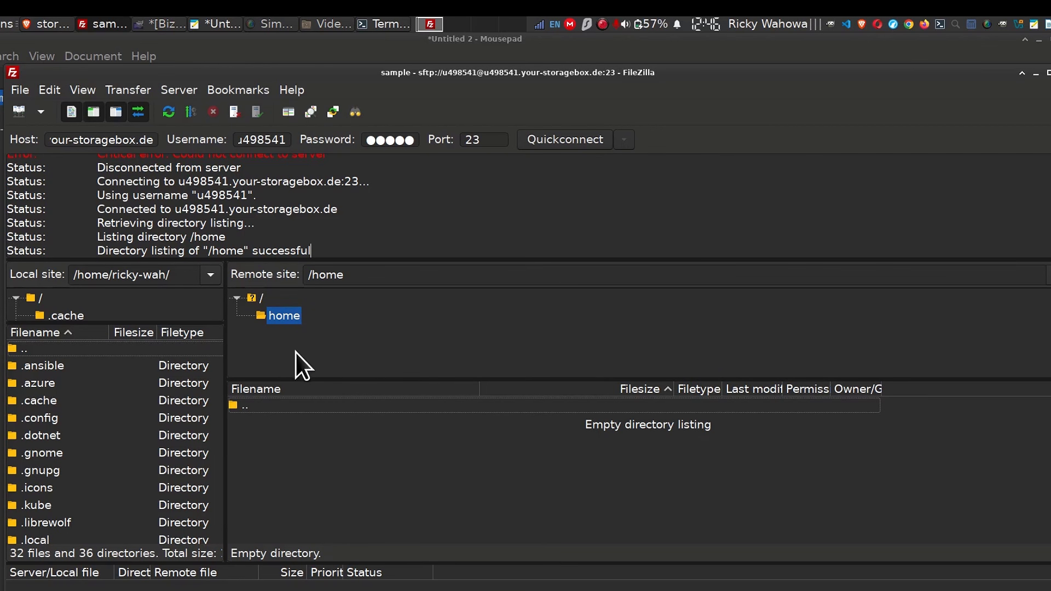
pyautogui.click(350, 340)
pyautogui.click(276, 318)
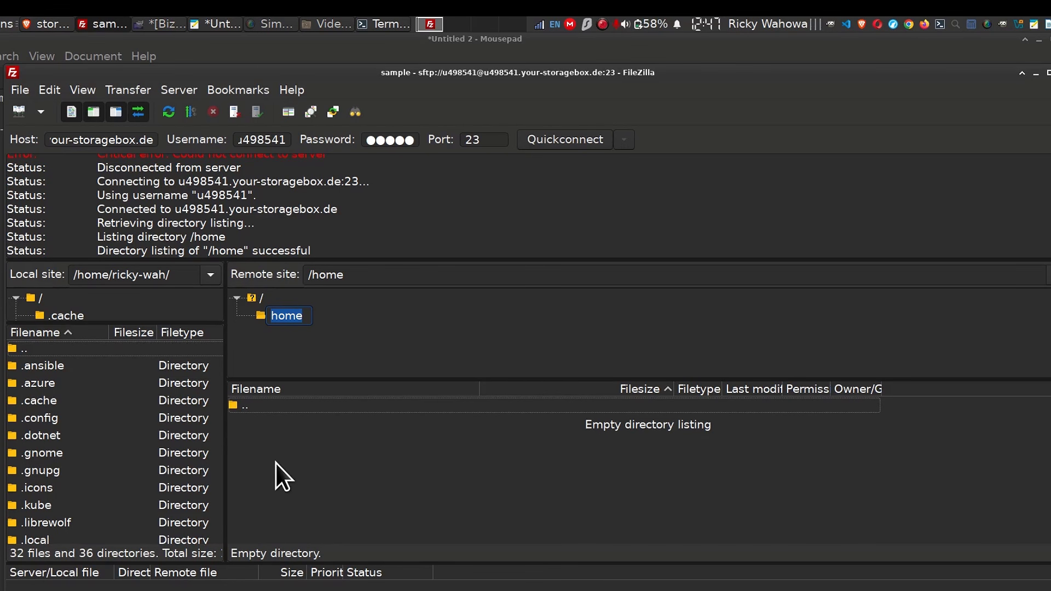
# Create remote folders wp, cpanel and hestia in /home, then select wp
pyautogui.rightClick(256, 431)
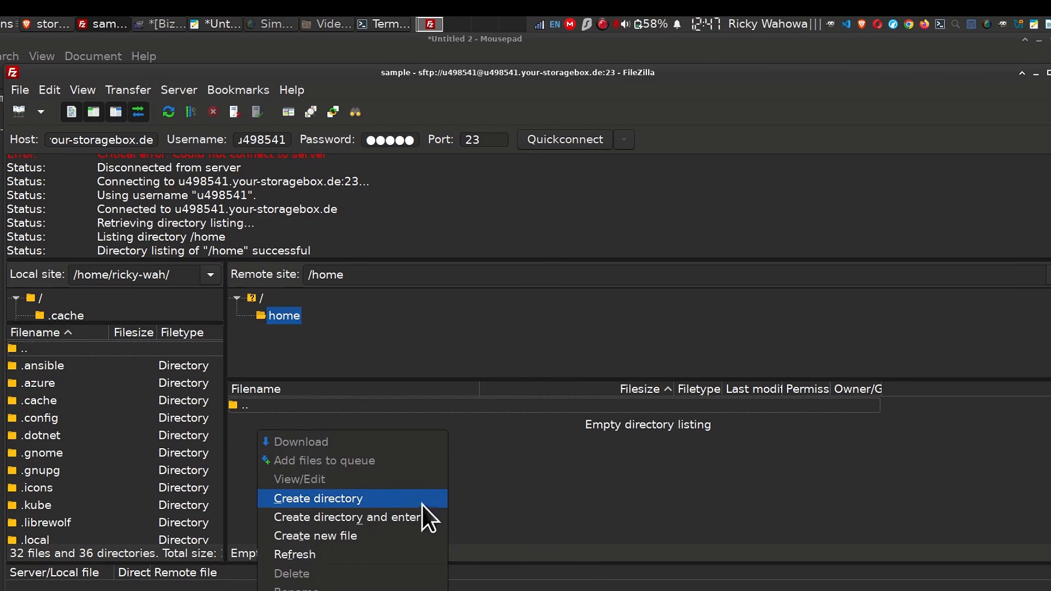
pyautogui.click(317, 497)
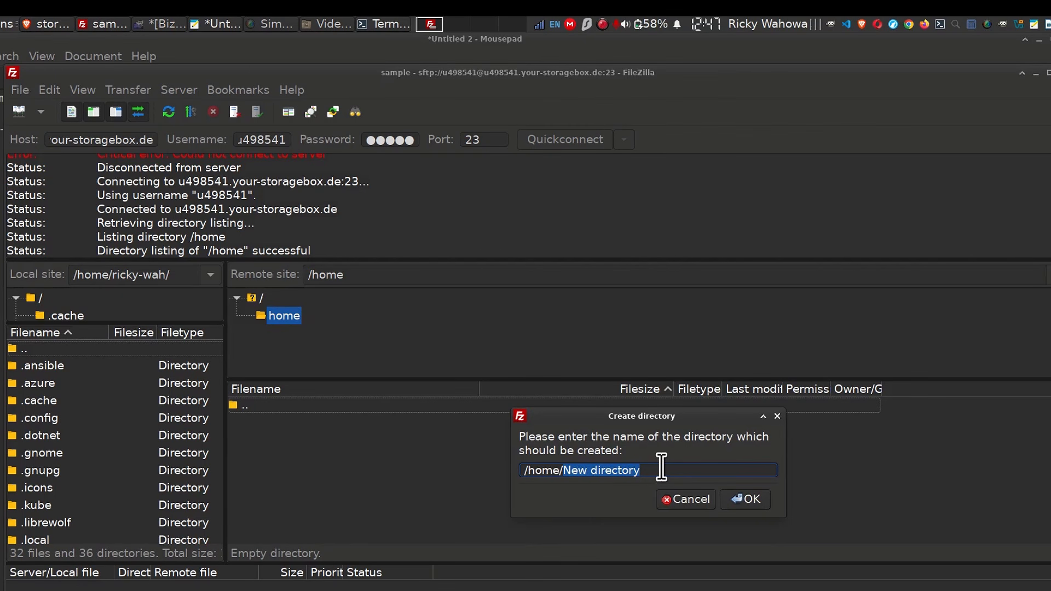
pyautogui.write('wp')
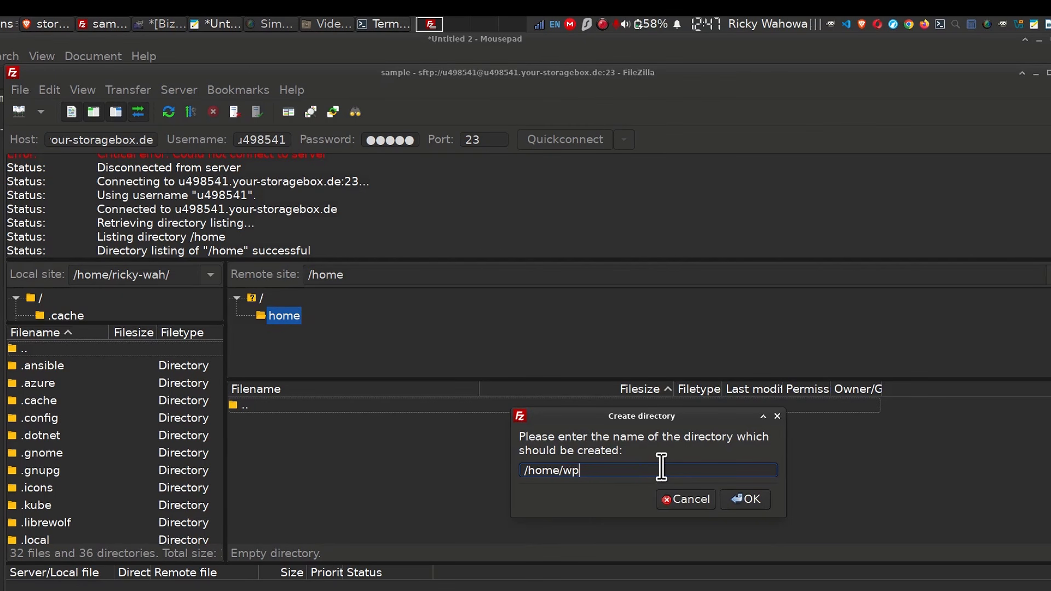
pyautogui.click(750, 501)
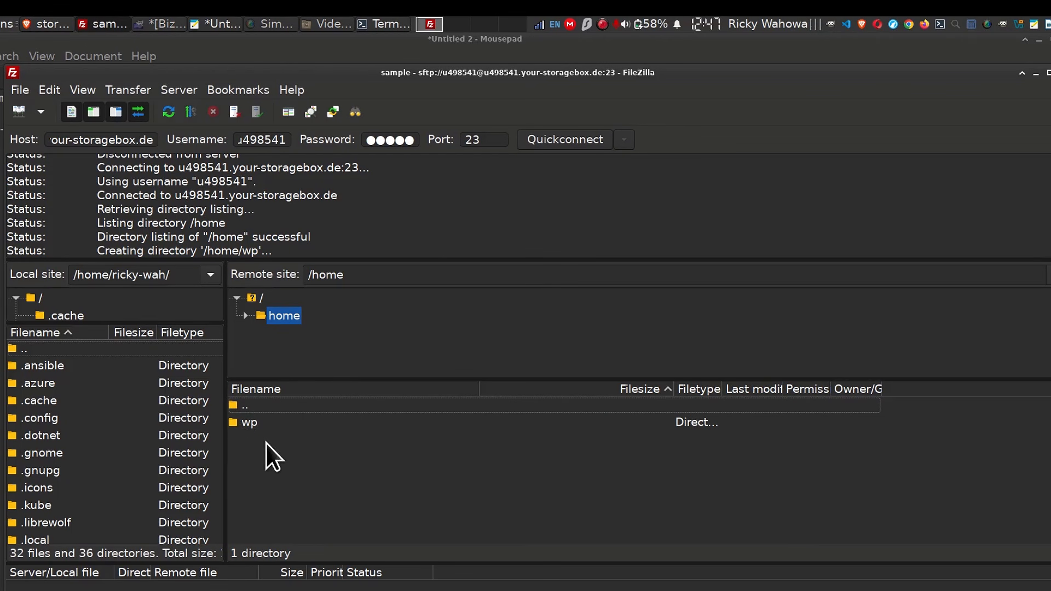
pyautogui.rightClick(246, 461)
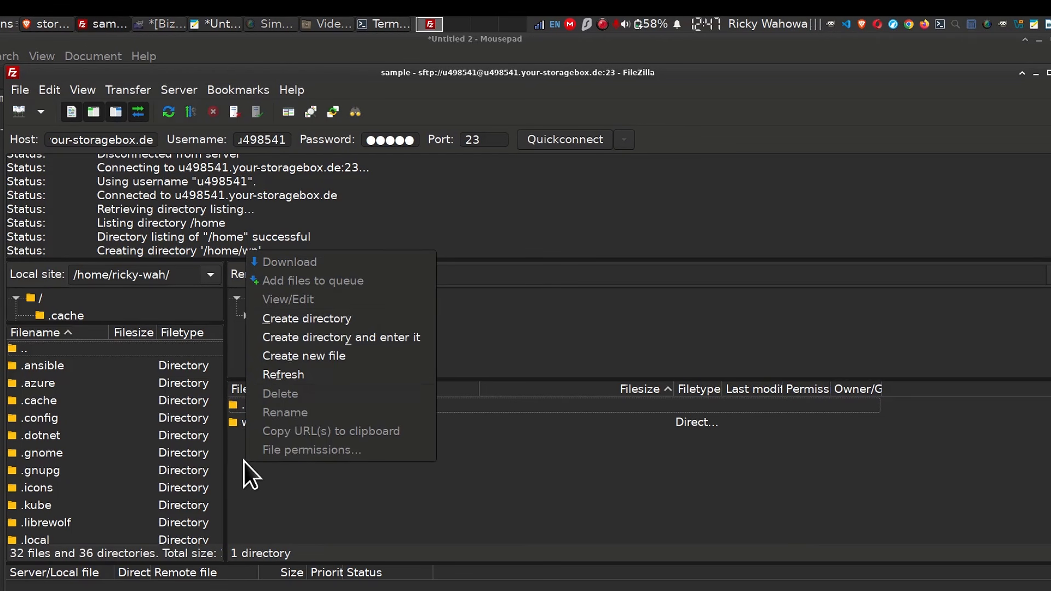
pyautogui.click(304, 322)
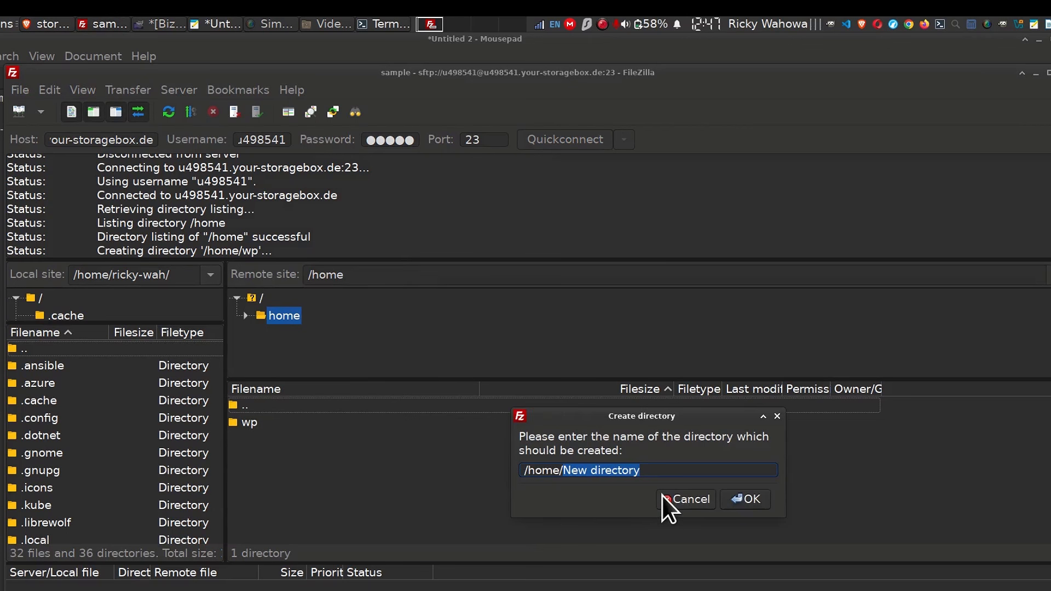
pyautogui.write('cpan')
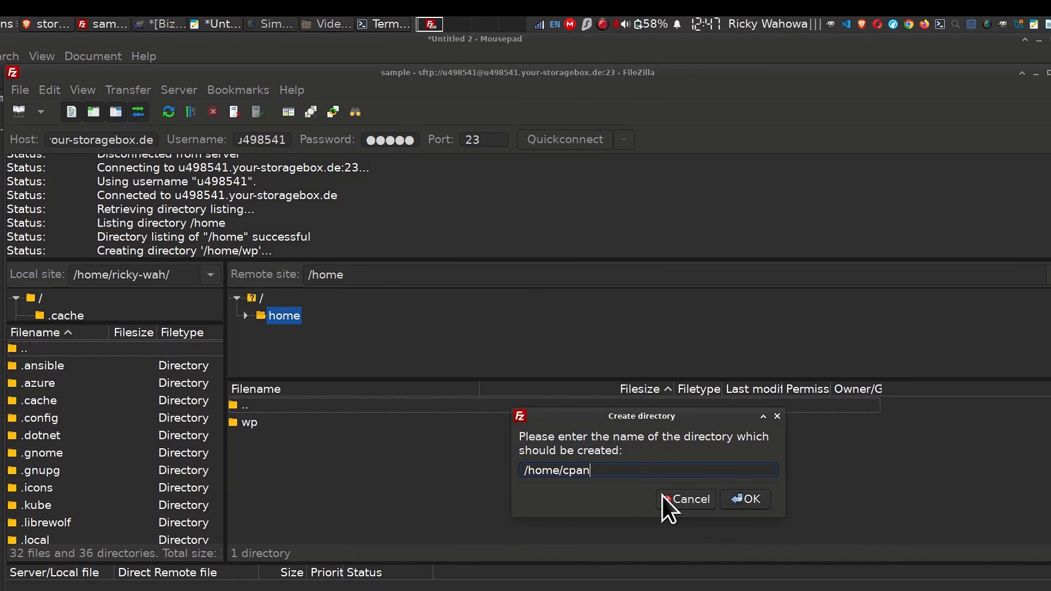
pyautogui.write('el')
pyautogui.click(747, 498)
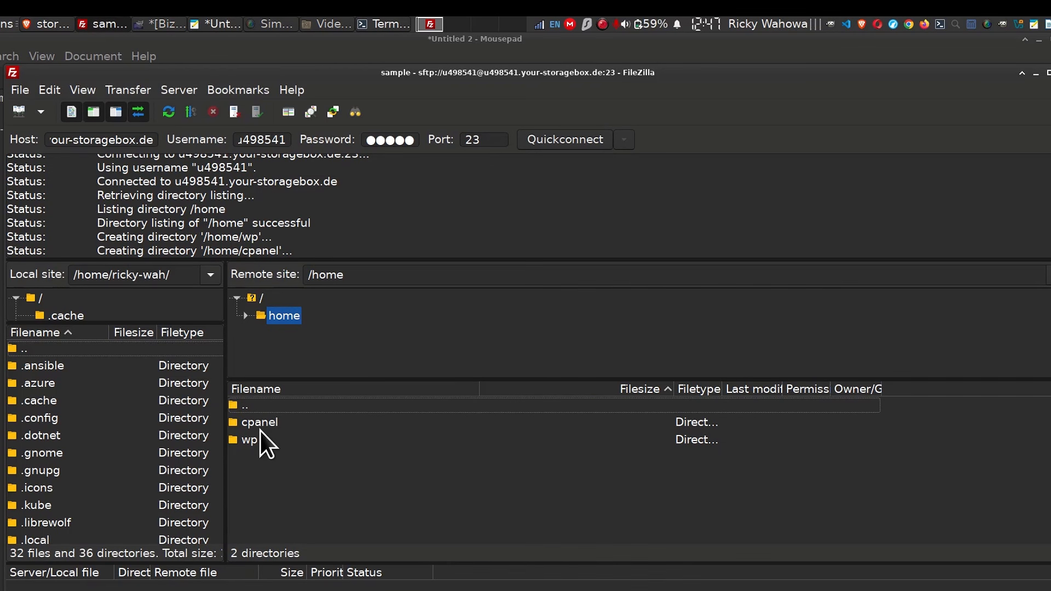
pyautogui.rightClick(260, 469)
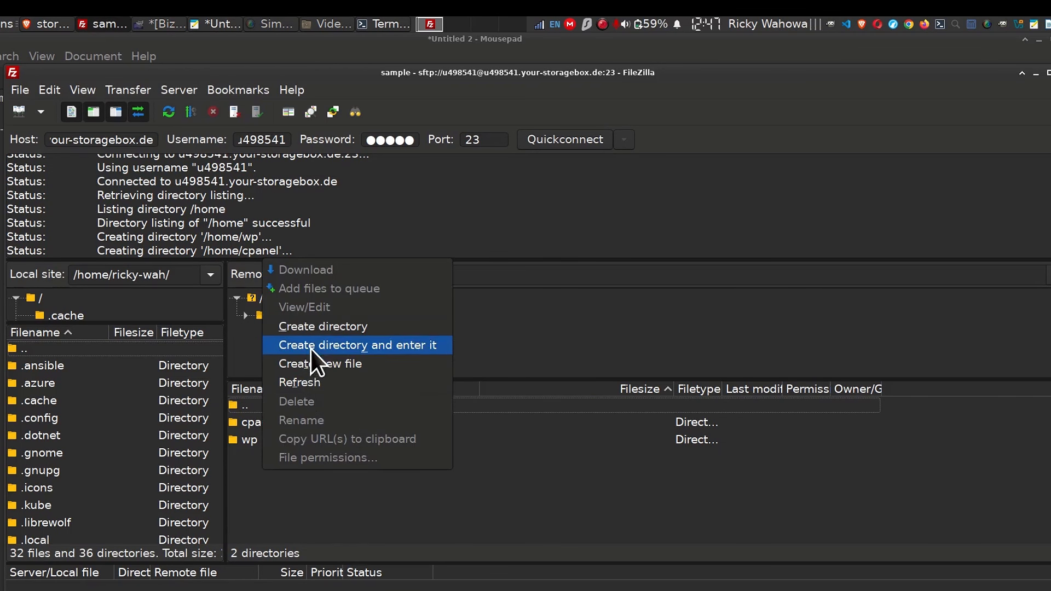
pyautogui.click(316, 326)
pyautogui.write('hestia')
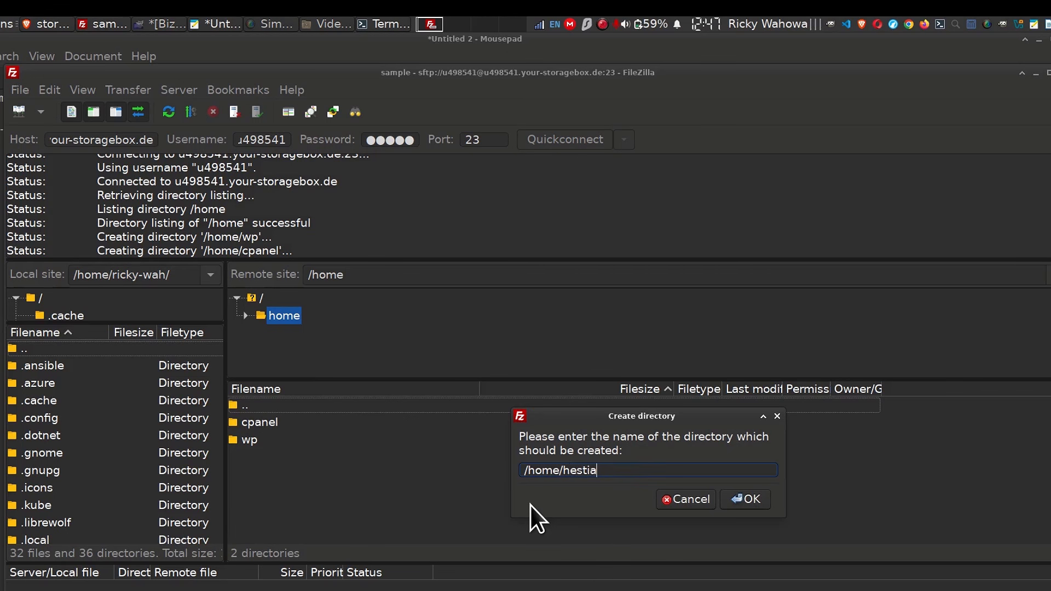
pyautogui.click(746, 499)
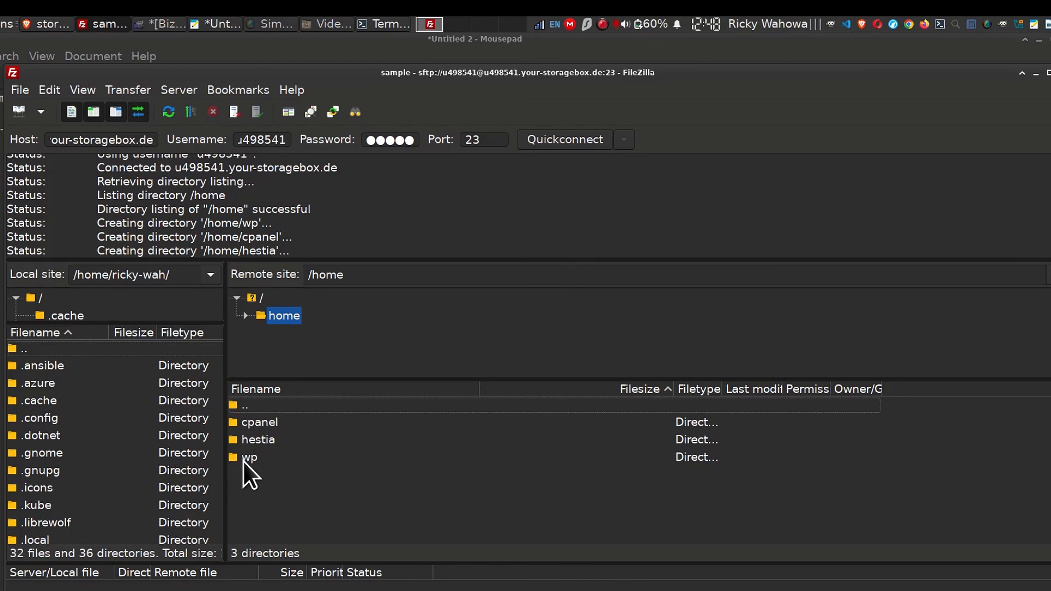
pyautogui.click(243, 461)
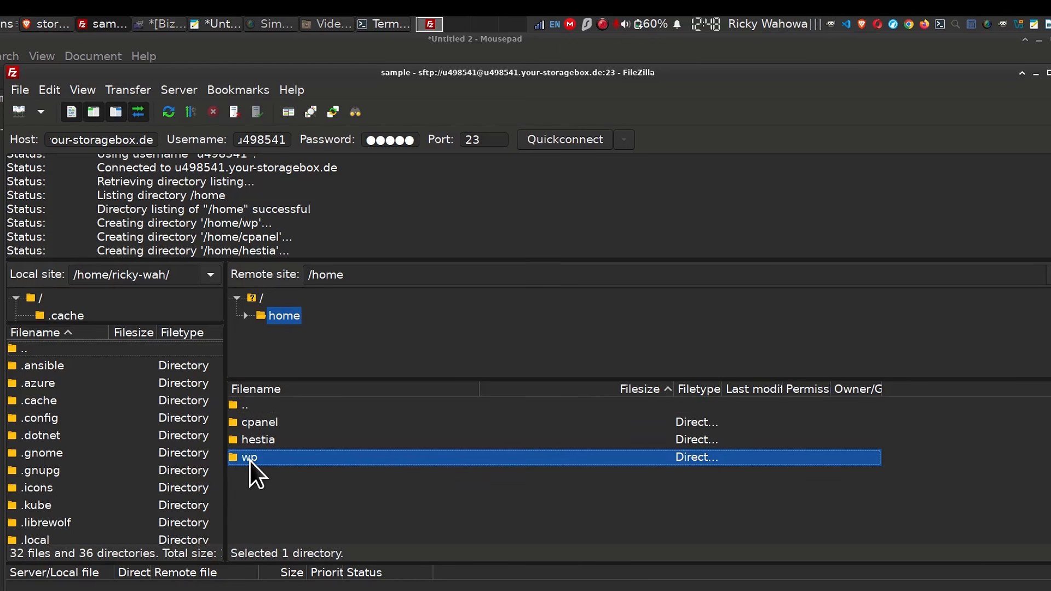
pyautogui.click(41, 24)
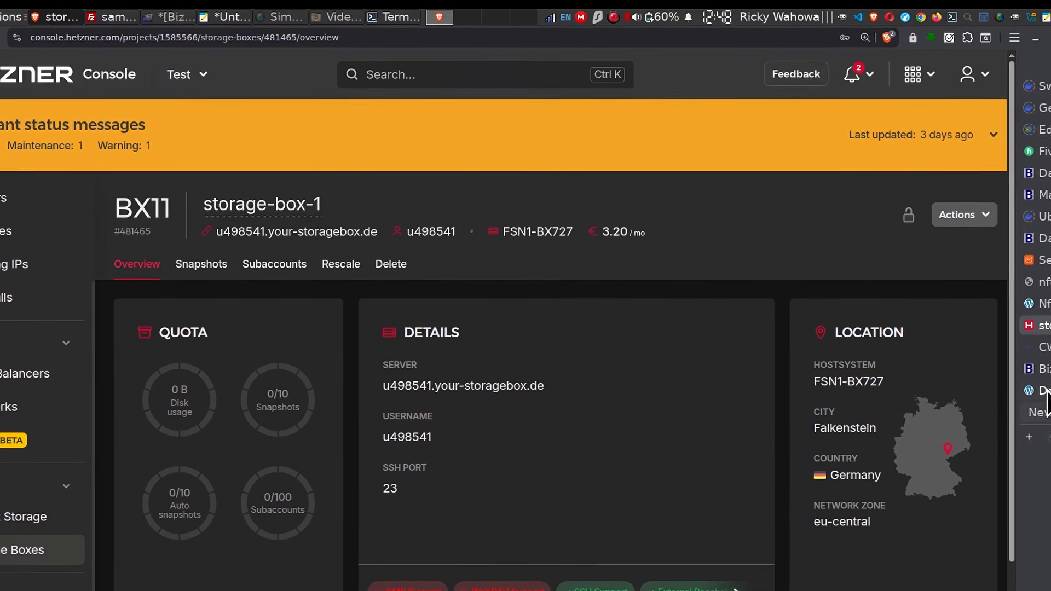
# Search plugins for 'backup', then install and activate UpdraftPlus – Backup/Restore
pyautogui.click(1032, 393)
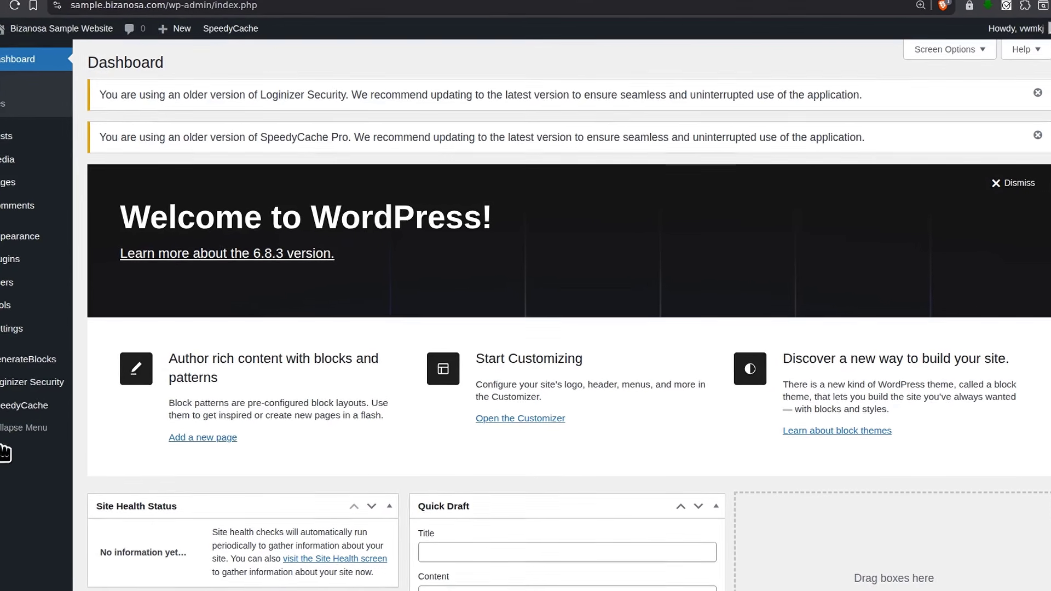
pyautogui.moveTo(22, 251)
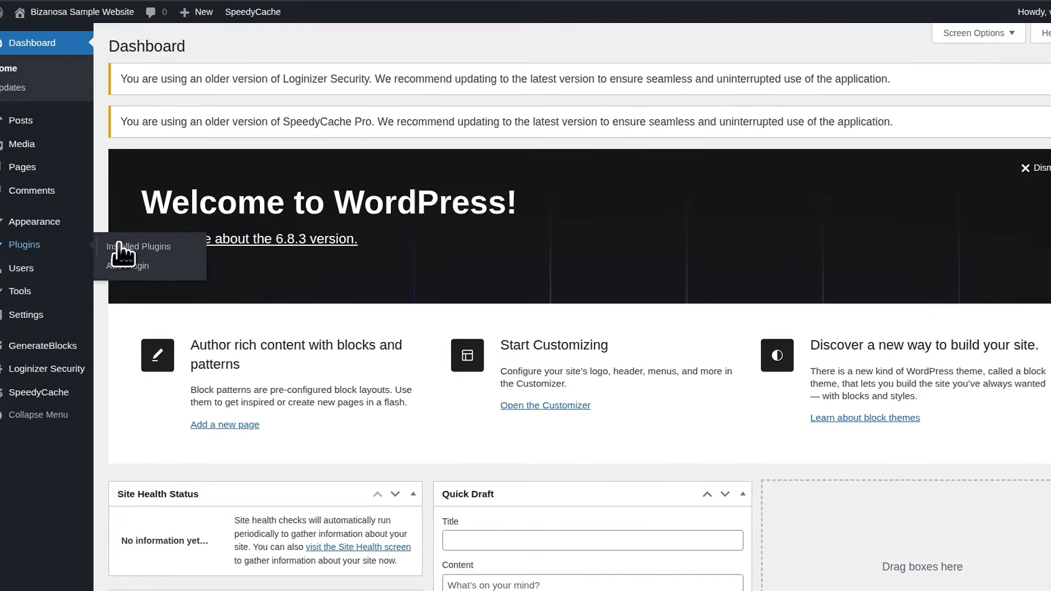
pyautogui.click(129, 267)
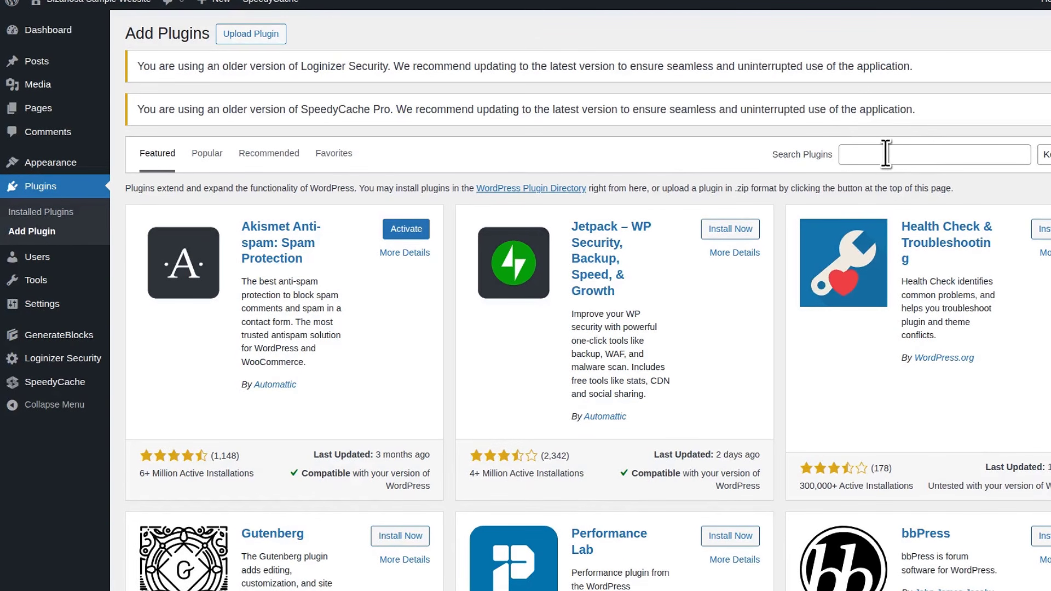
pyautogui.click(887, 153)
pyautogui.write('backup')
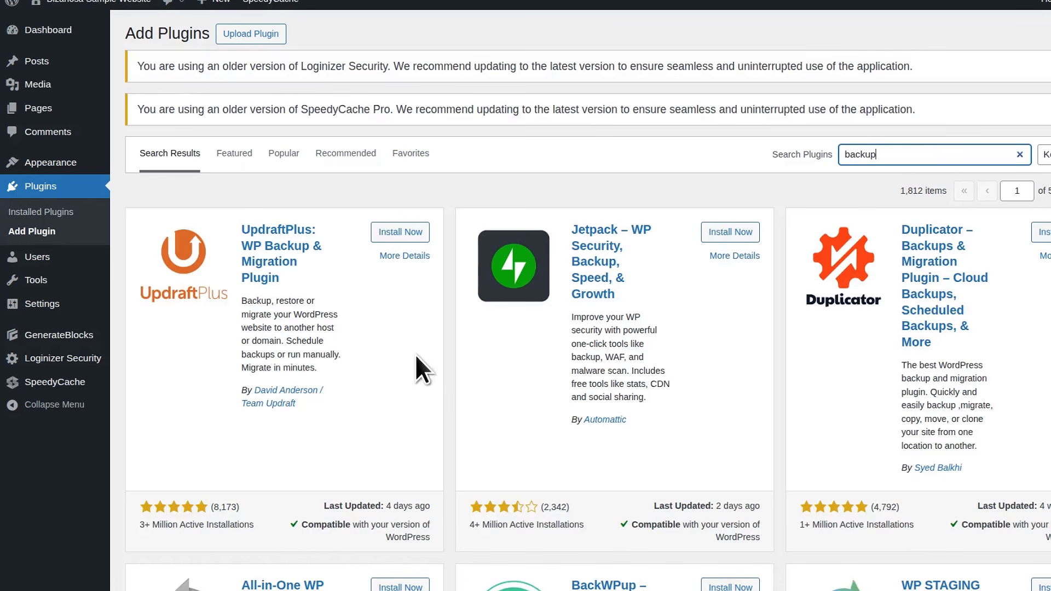
pyautogui.click(401, 232)
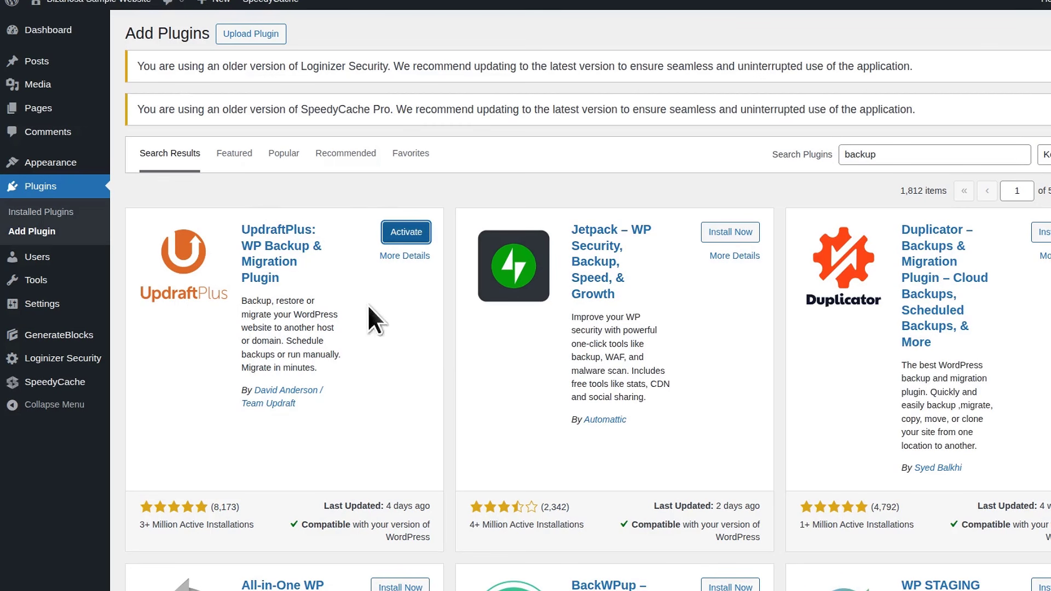
pyautogui.click(411, 234)
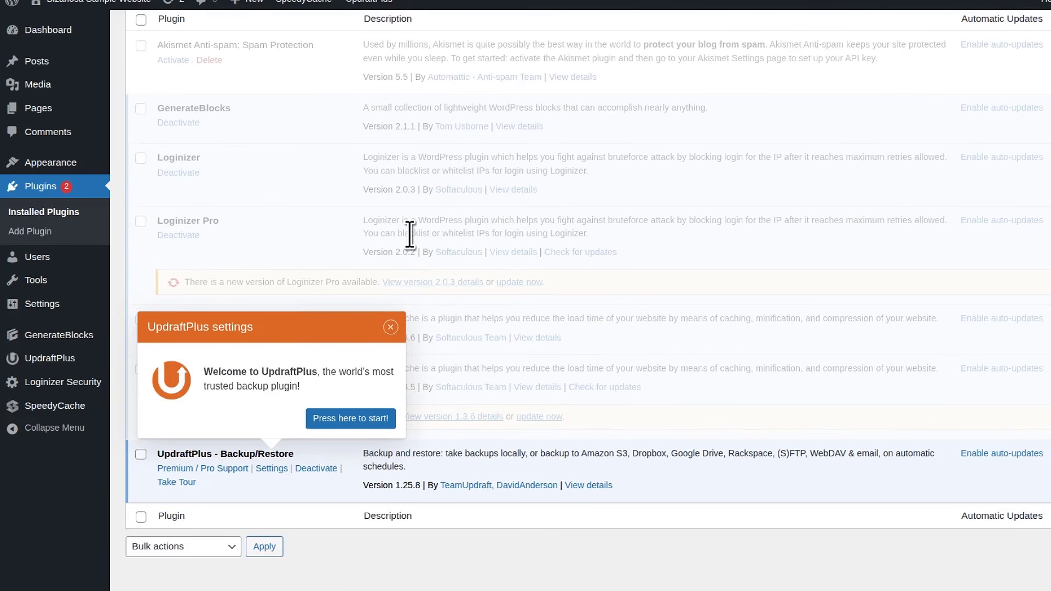
# Dismiss the UpdraftPlus welcome popup, zoom the page in twice, and go to UpdraftPlus Settings
pyautogui.click(390, 327)
pyautogui.hotkey('ctrl', '+')
pyautogui.hotkey('ctrl', '+')
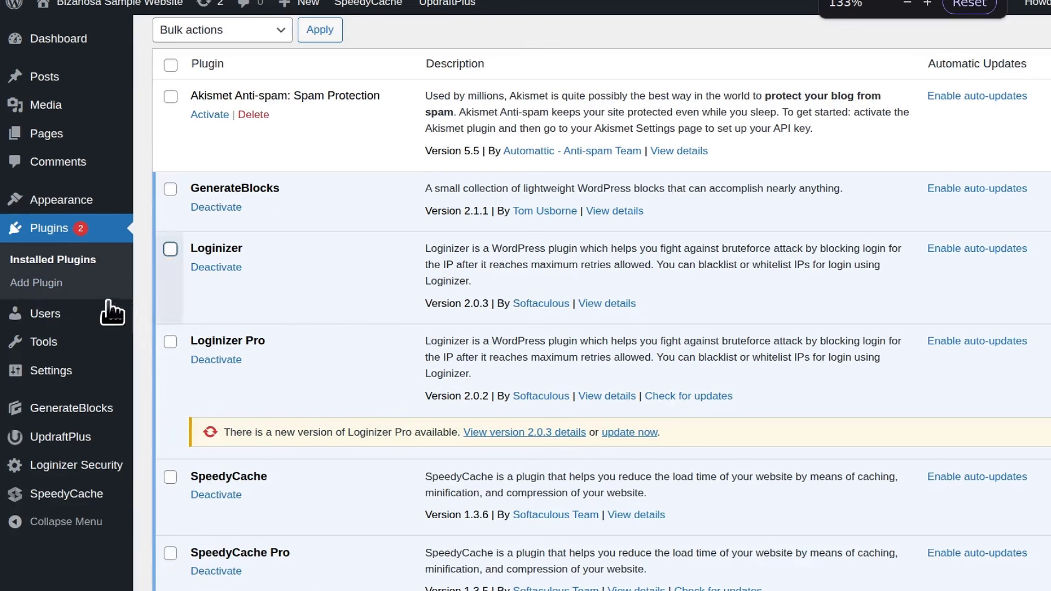
pyautogui.hotkey('ctrl', '+')
pyautogui.scroll(-4, 82, 389)
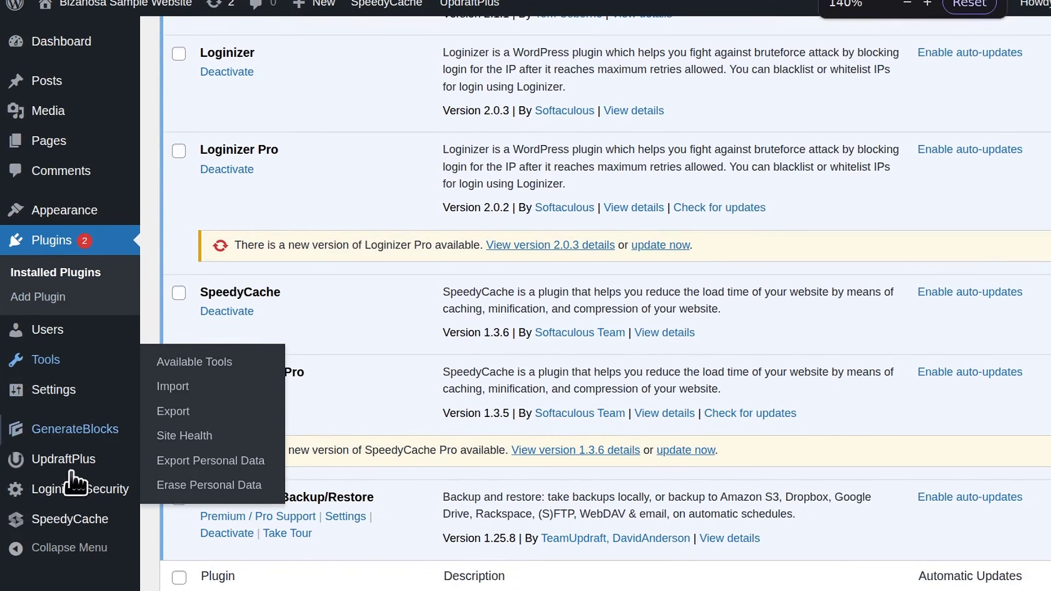
pyautogui.click(63, 462)
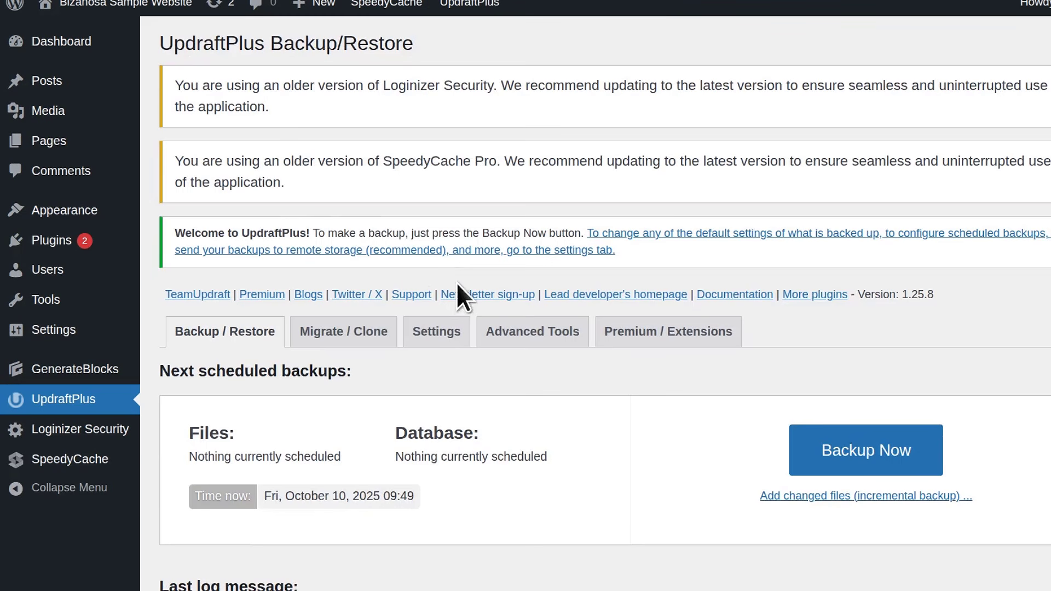
pyautogui.scroll(-1, 438, 290)
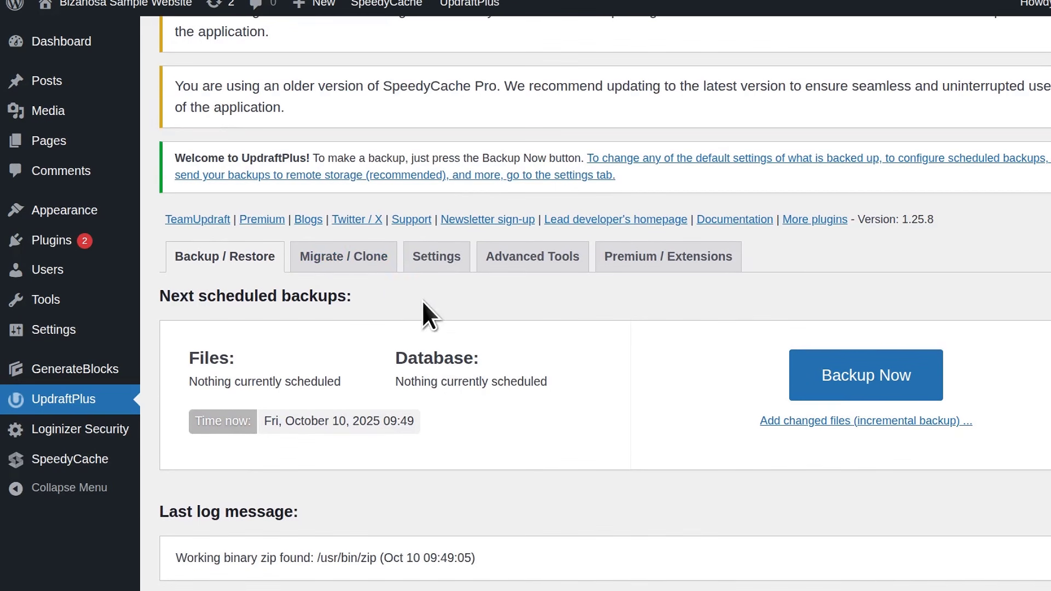
pyautogui.click(450, 262)
pyautogui.scroll(-4, 421, 263)
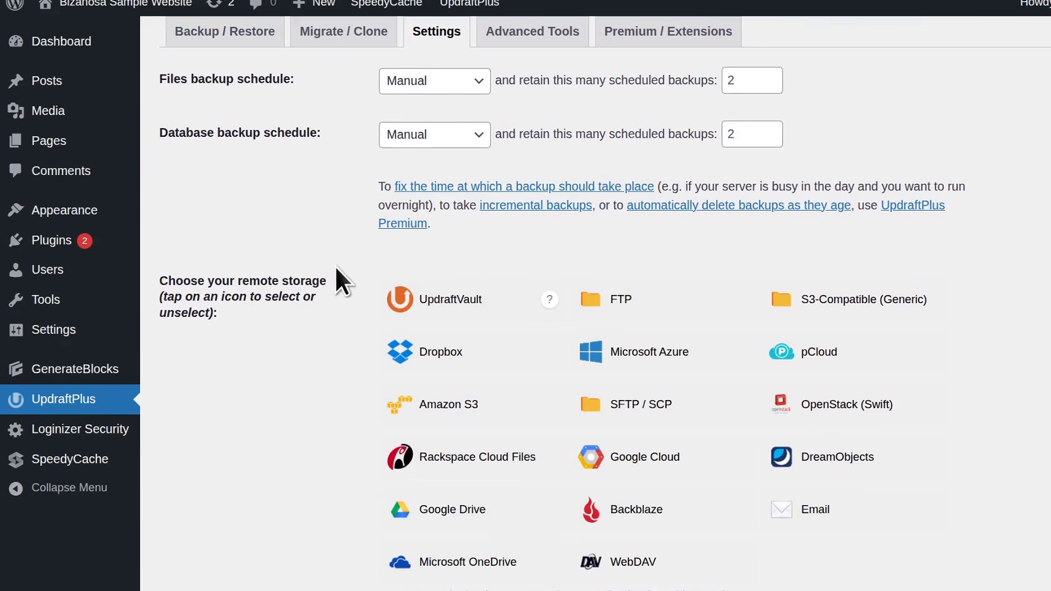
pyautogui.scroll(-4, 778, 317)
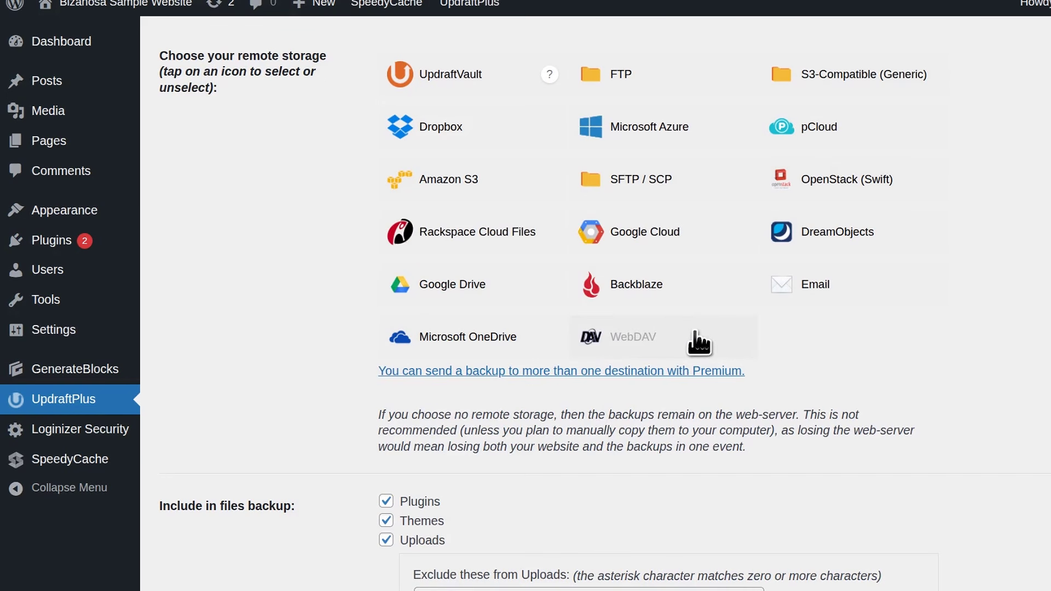
# Pick SFTP / SCP as remote storage, then switch the choice to FTP
pyautogui.click(627, 177)
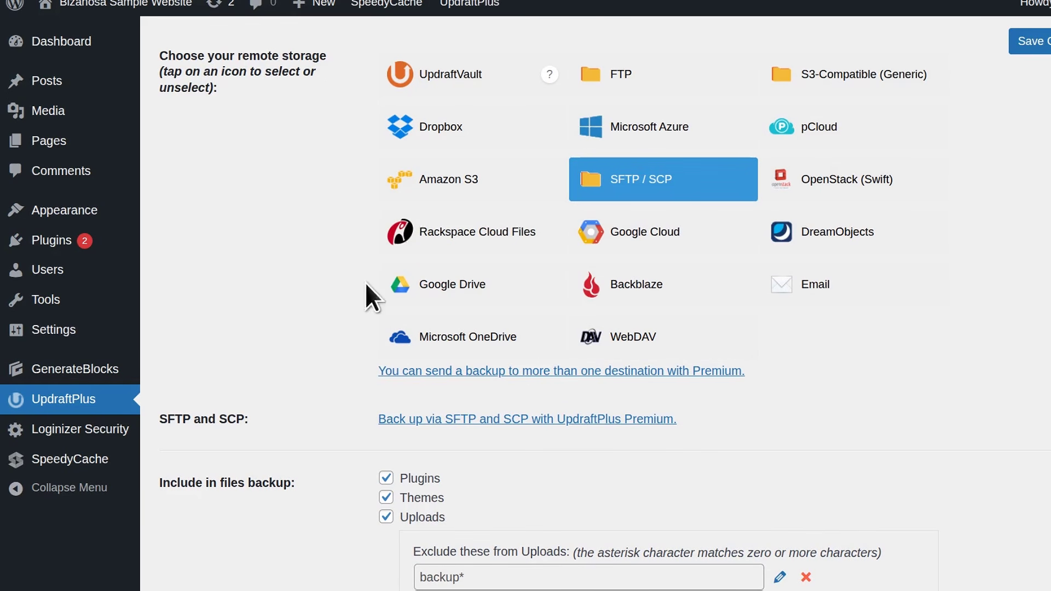
pyautogui.scroll(3, 471, 271)
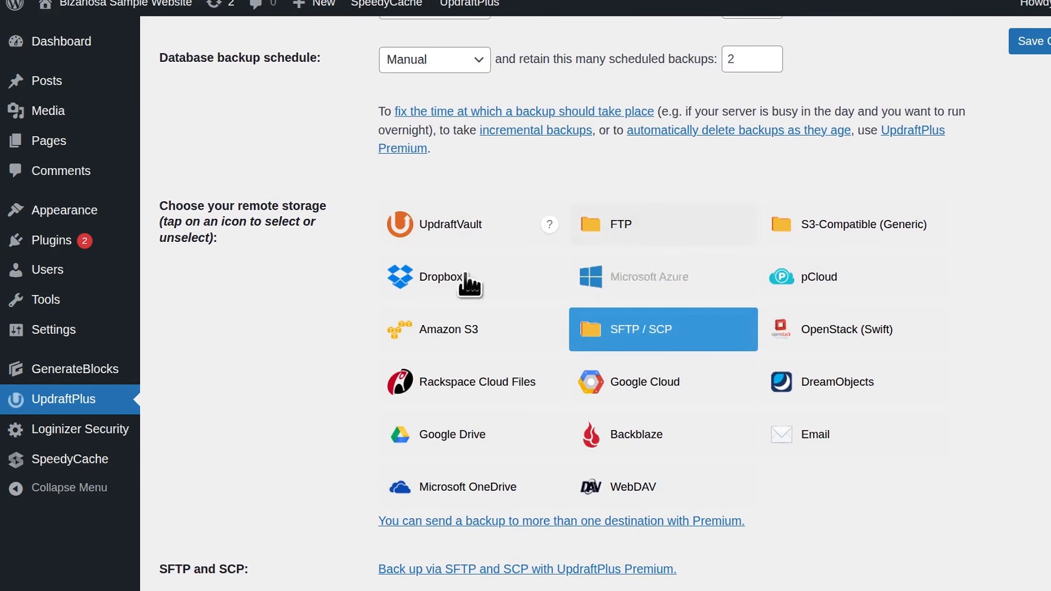
pyautogui.scroll(-9, 554, 155)
pyautogui.scroll(15, 277, 265)
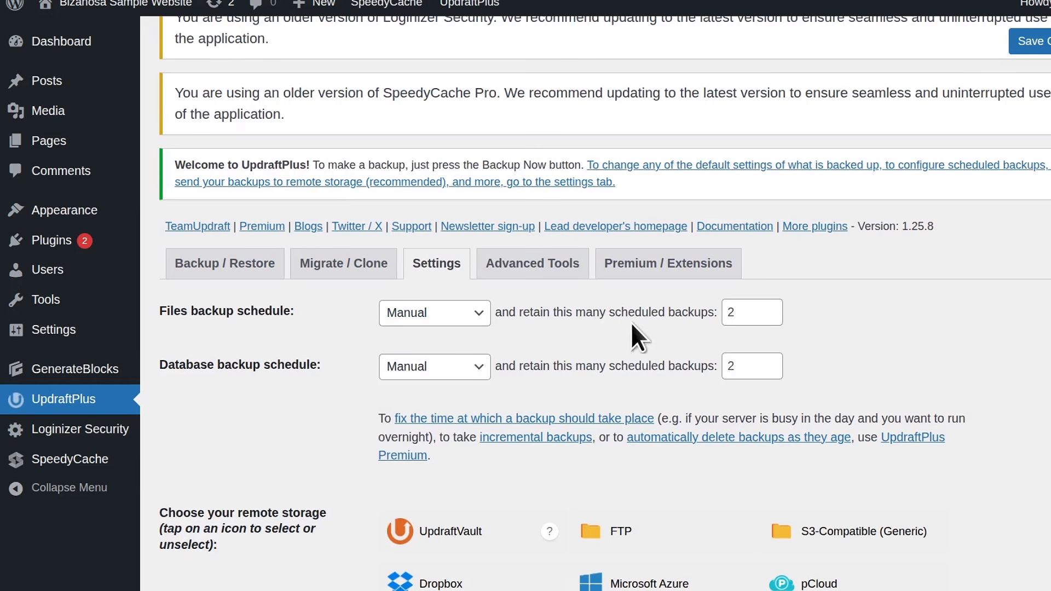
pyautogui.scroll(-17, 505, 367)
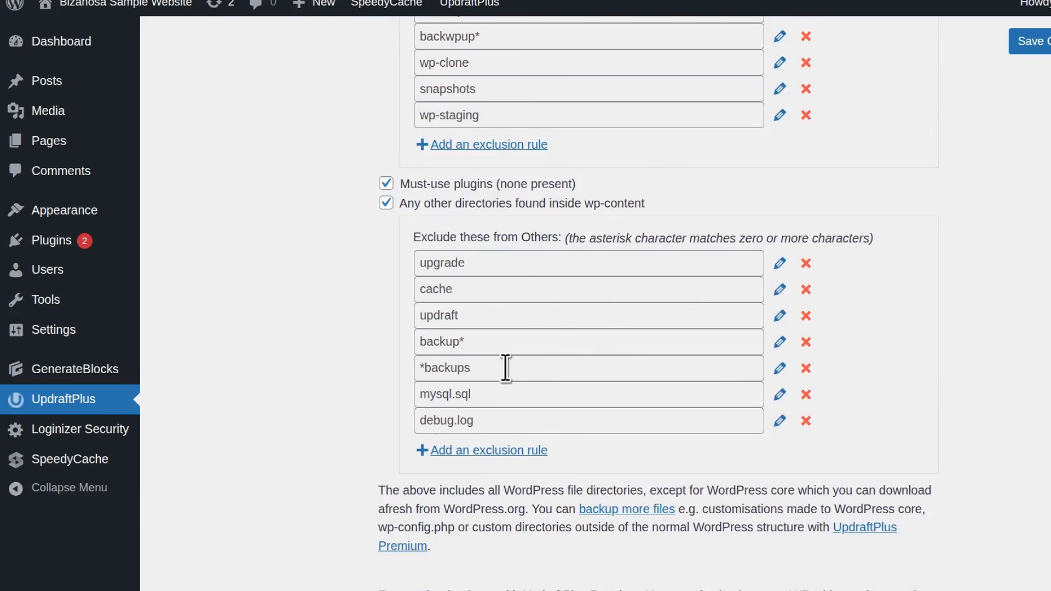
pyautogui.scroll(10, 506, 368)
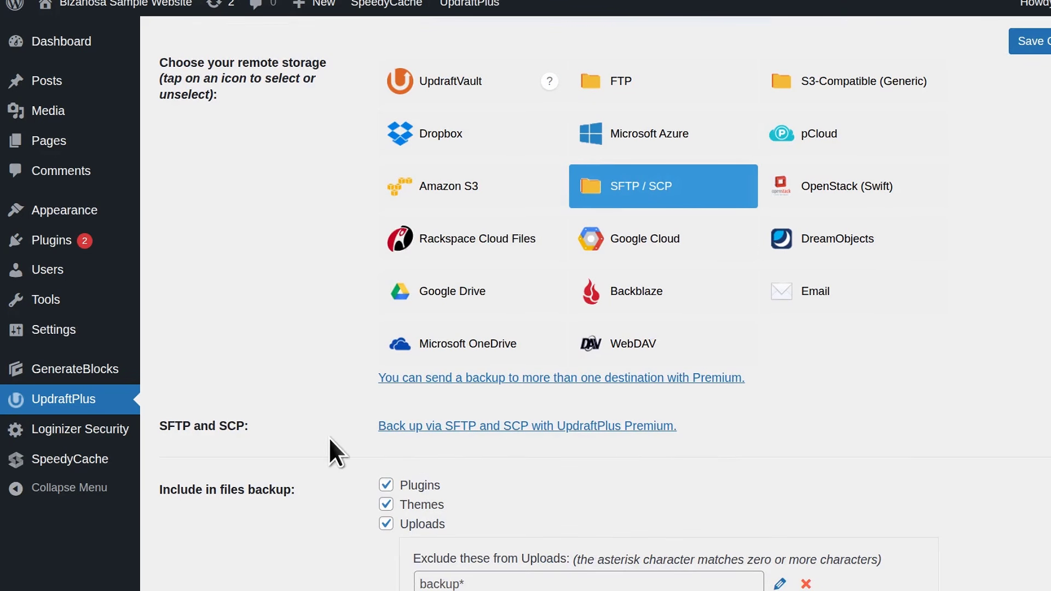
pyautogui.scroll(3, 784, 419)
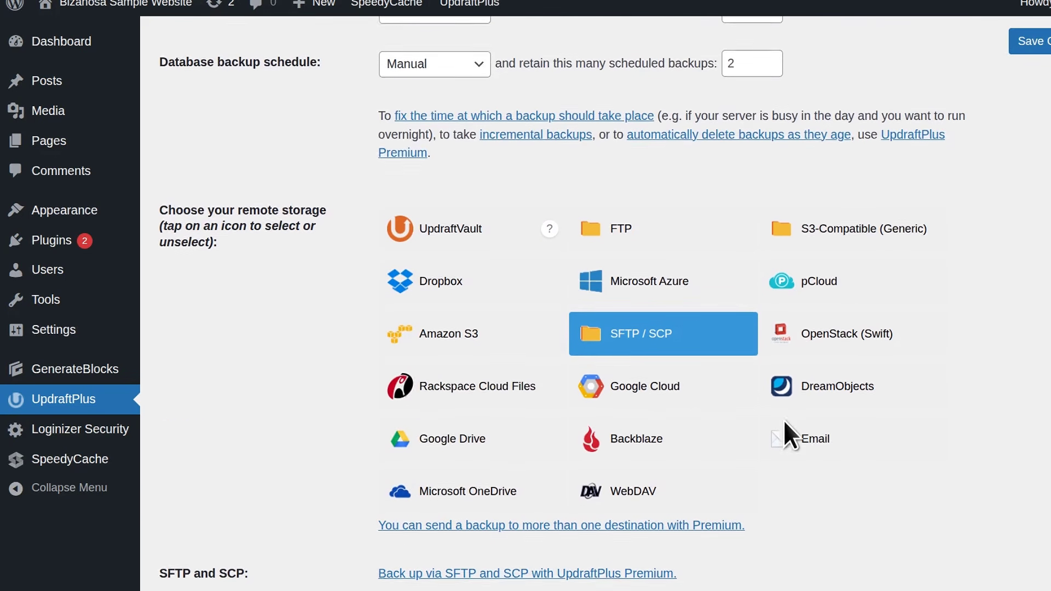
pyautogui.click(627, 233)
pyautogui.scroll(-5, 675, 343)
pyautogui.scroll(-3, 471, 363)
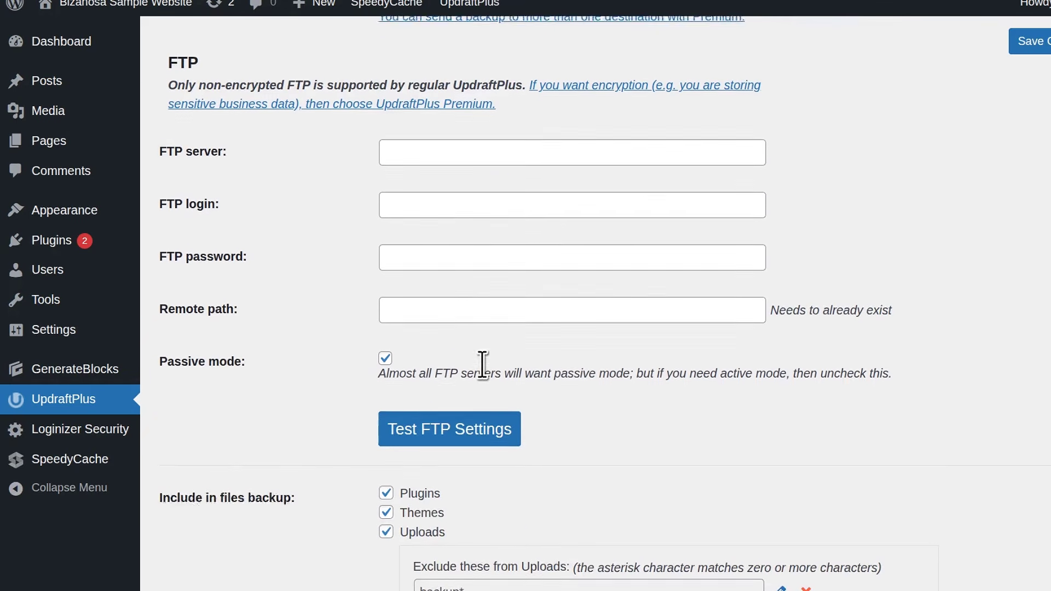
pyautogui.scroll(10, 476, 295)
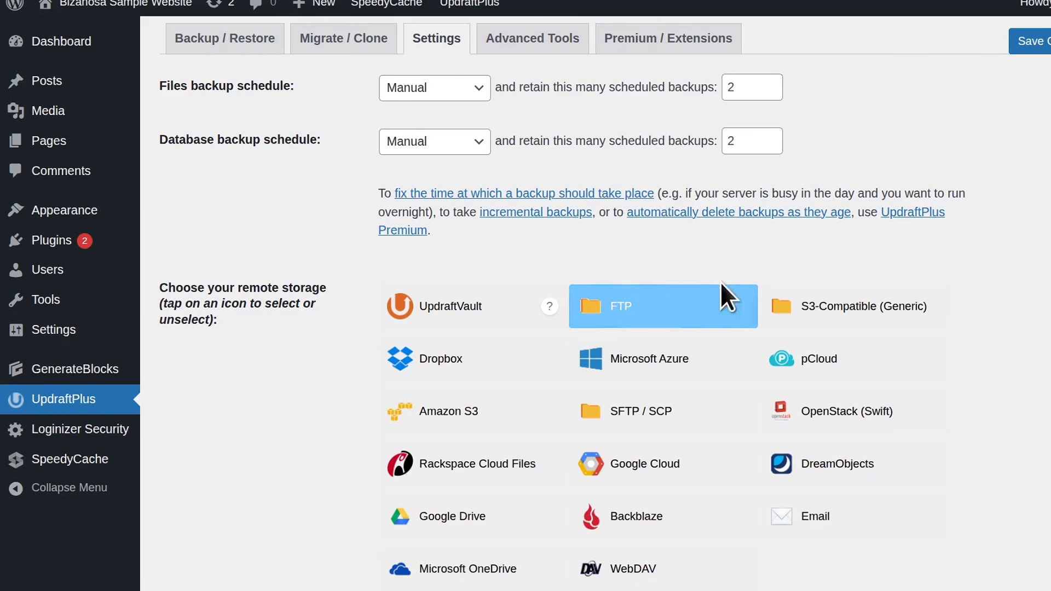
pyautogui.scroll(5, 720, 228)
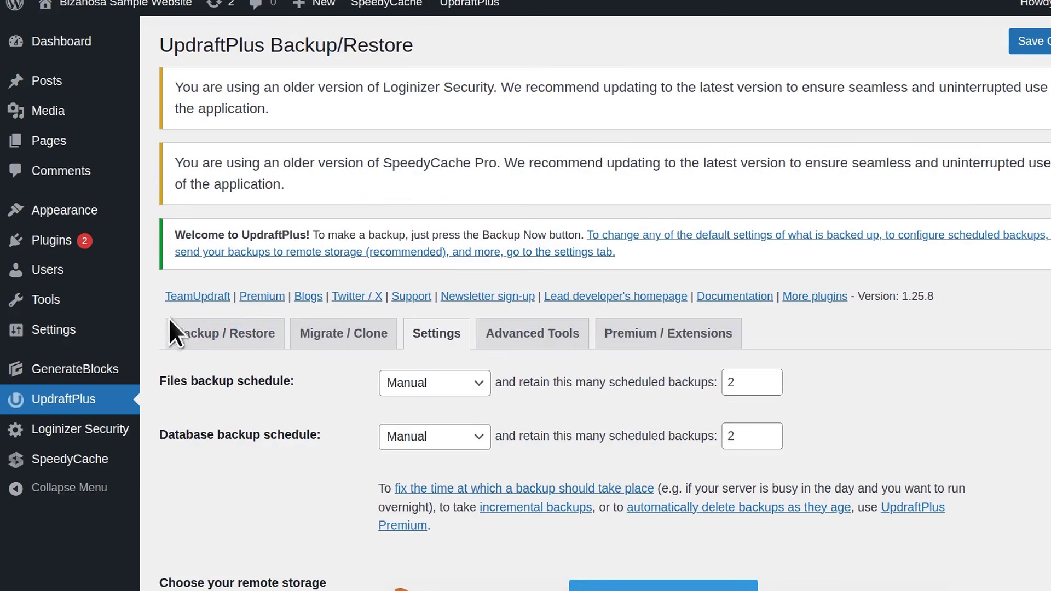
# Discard the UpdraftPlus changes, search plugins for 'wpvivid', and install WPvivid Backup & Migration
pyautogui.click(47, 242)
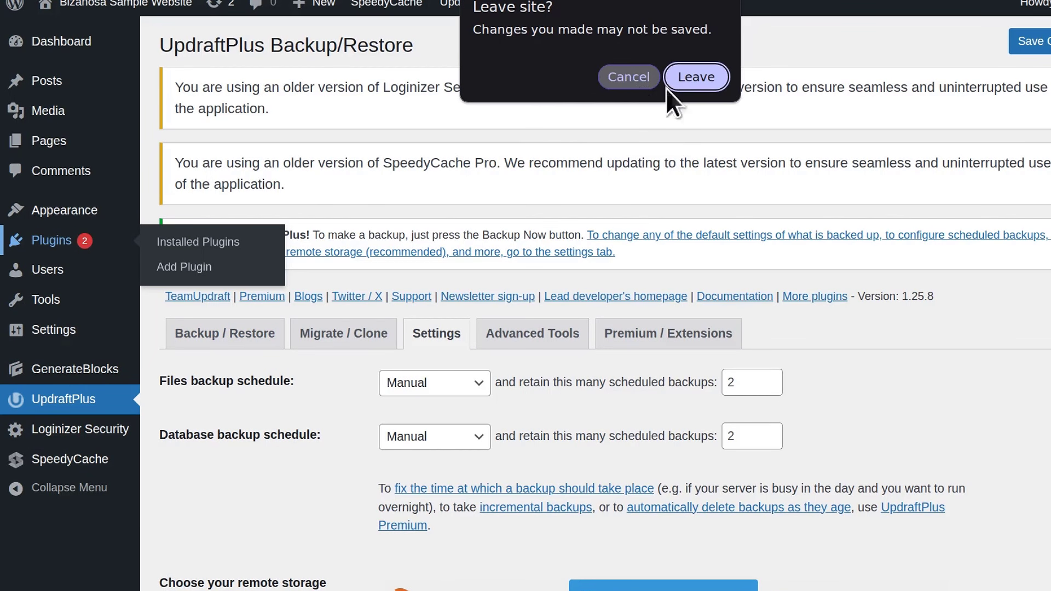
pyautogui.click(698, 79)
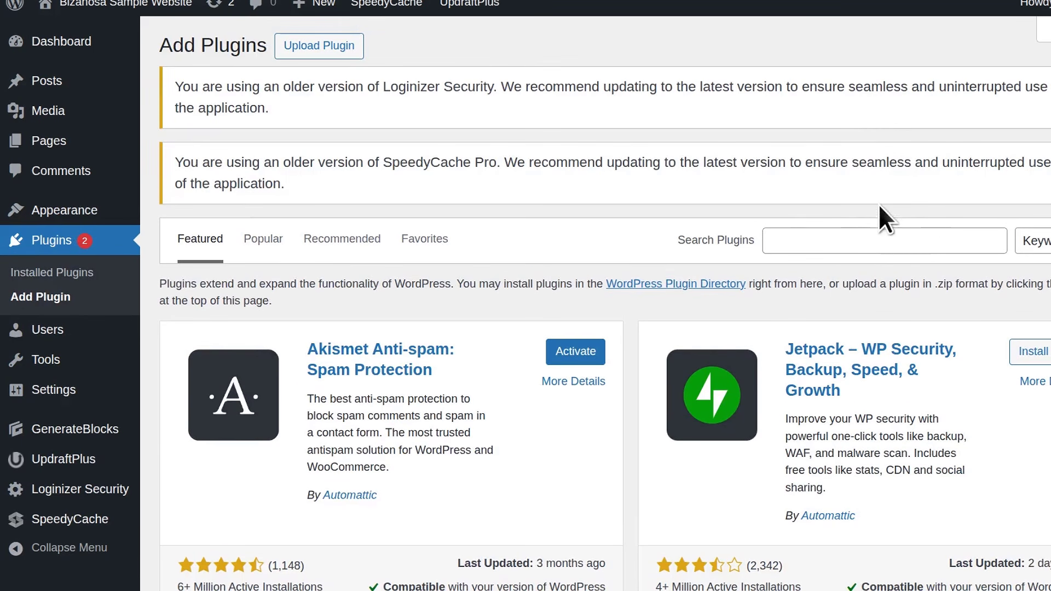
pyautogui.click(799, 239)
pyautogui.write('wp vi')
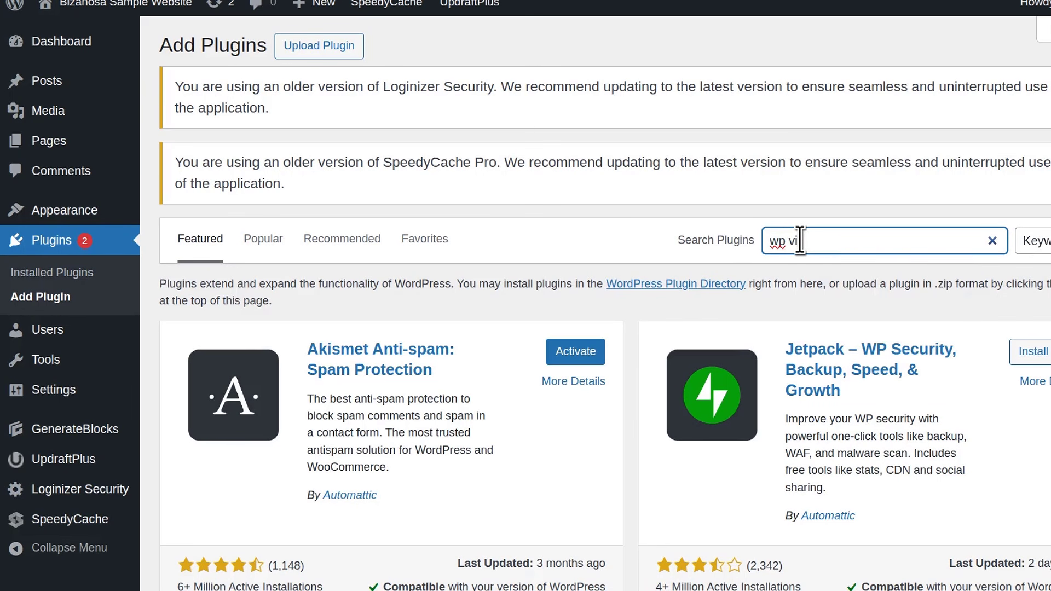
pyautogui.write('vid')
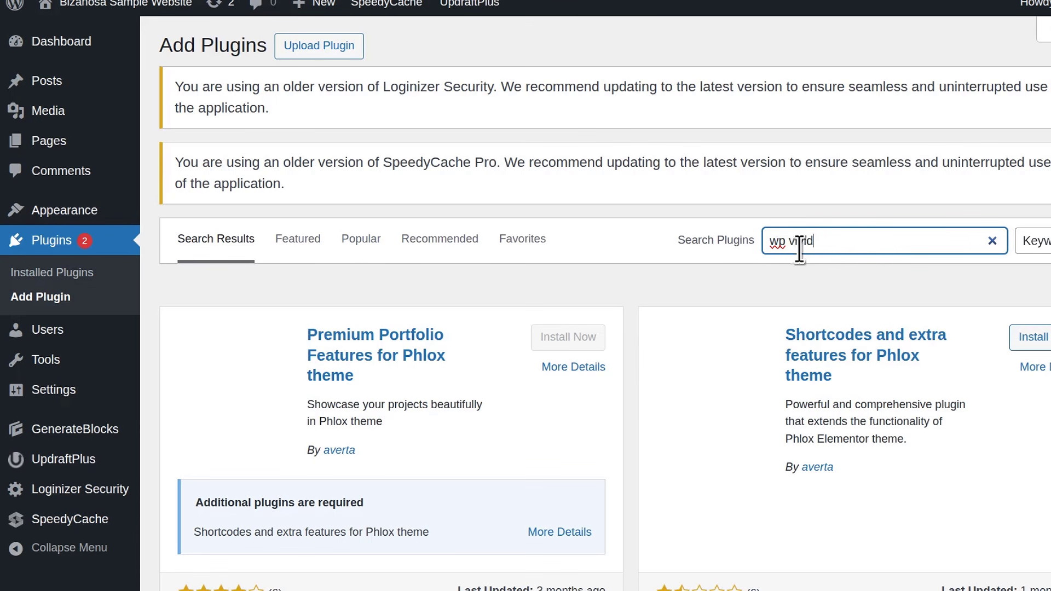
pyautogui.scroll(-3, 434, 380)
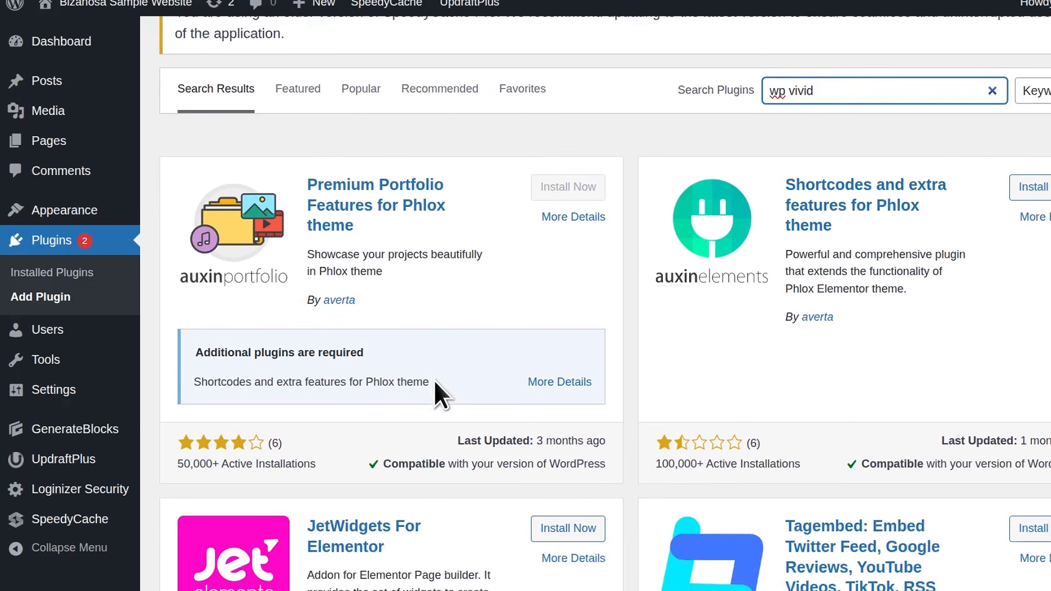
pyautogui.scroll(3, 434, 380)
pyautogui.press('BackSpace')
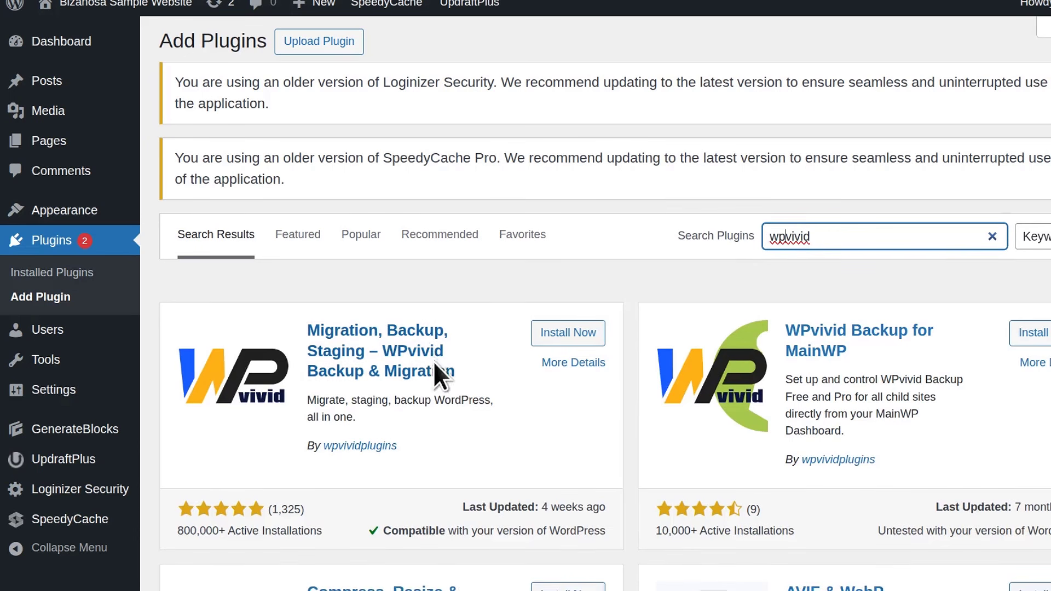
pyautogui.scroll(-3, 172, 367)
pyautogui.click(570, 188)
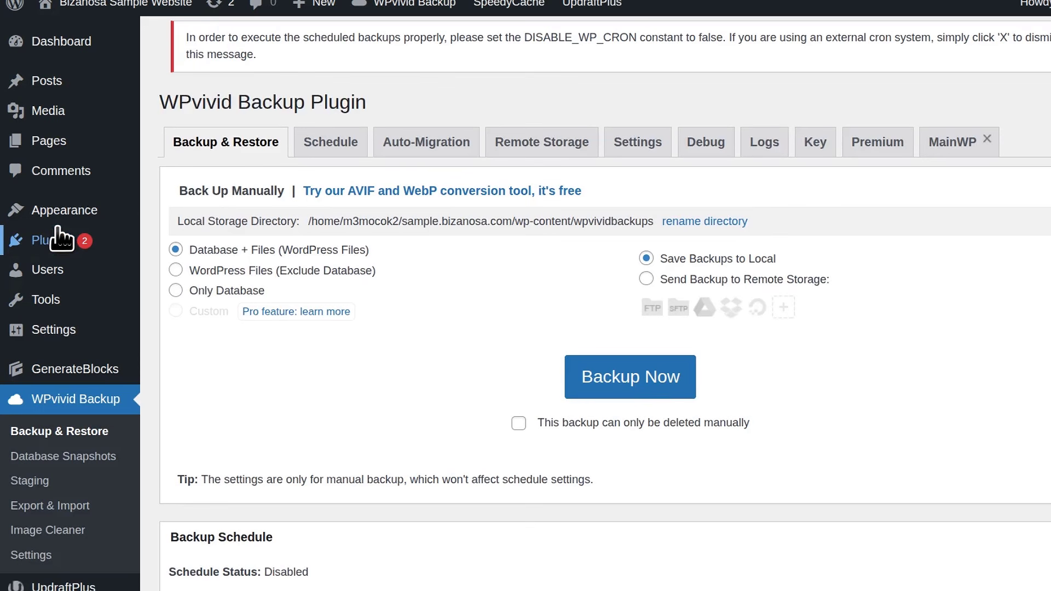
# Choose SFTP in WPvivid's Remote Storage settings and enter the alias sftwp
pyautogui.moveTo(65, 239)
pyautogui.scroll(-2, 71, 243)
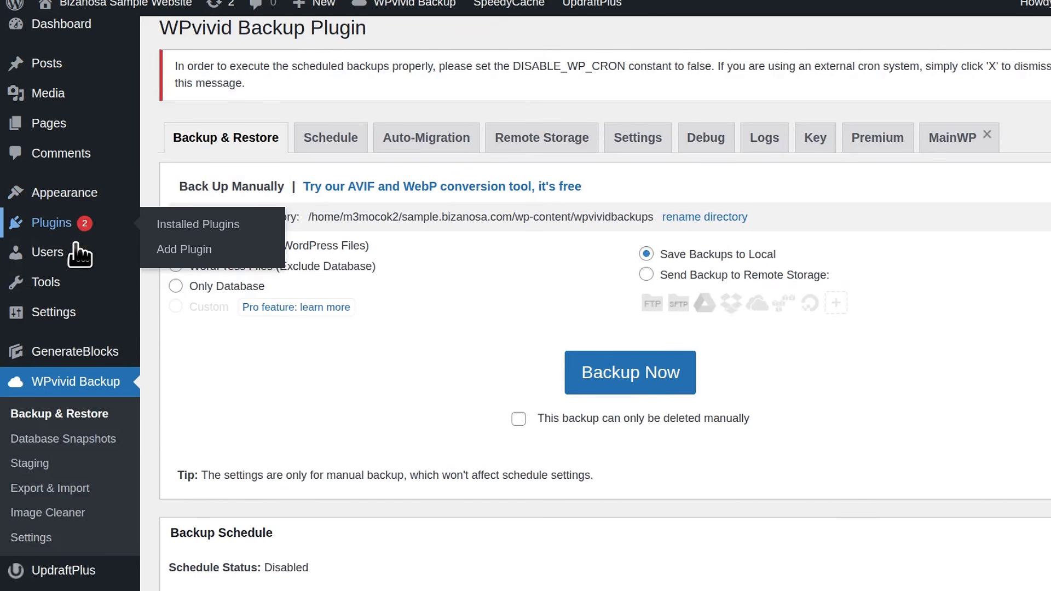
pyautogui.scroll(2, 484, 333)
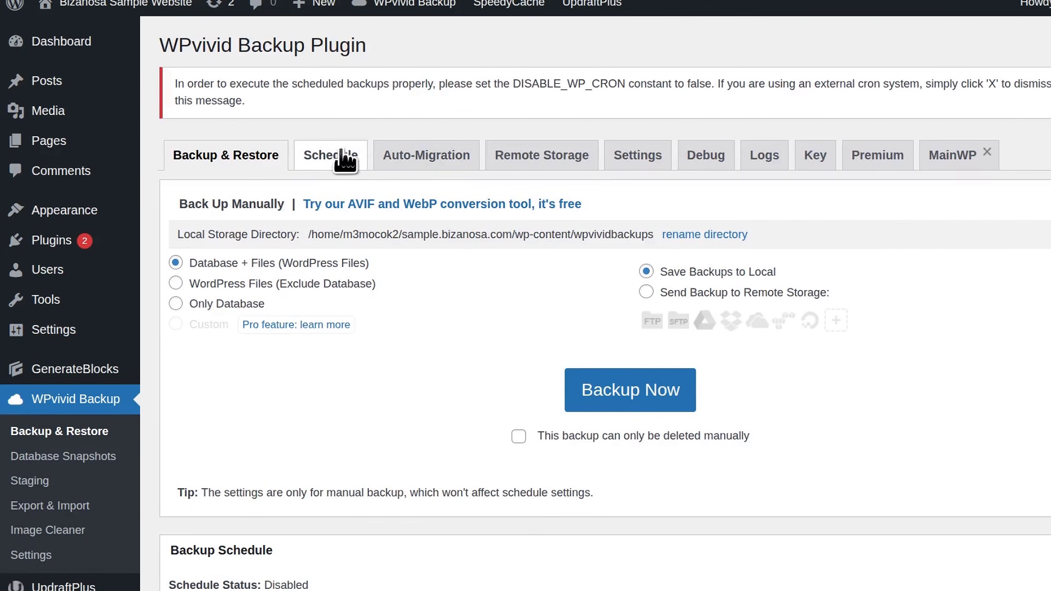
pyautogui.click(542, 158)
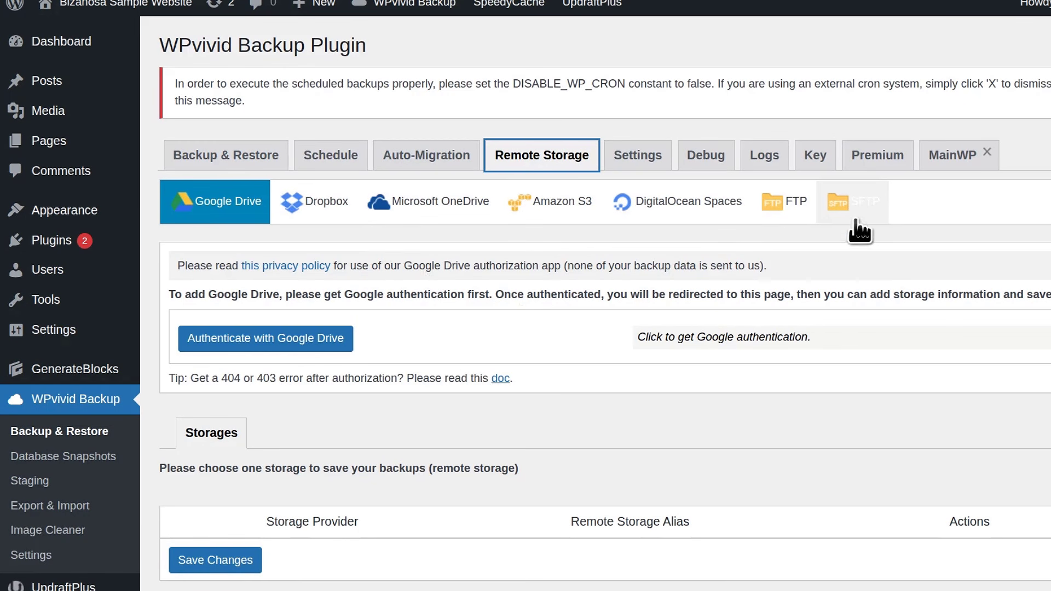
pyautogui.click(859, 204)
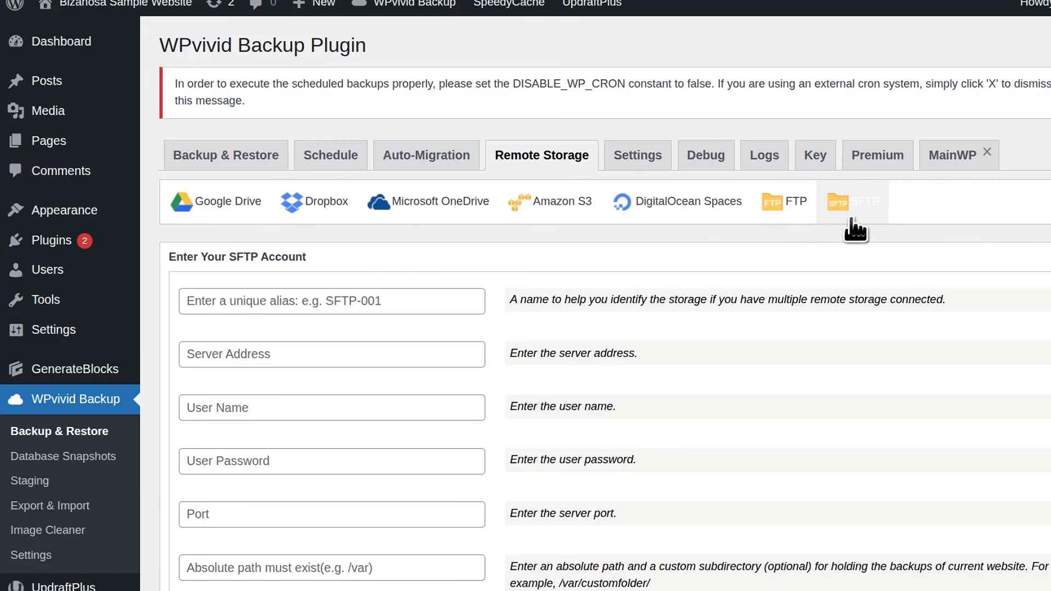
pyautogui.scroll(-3, 385, 283)
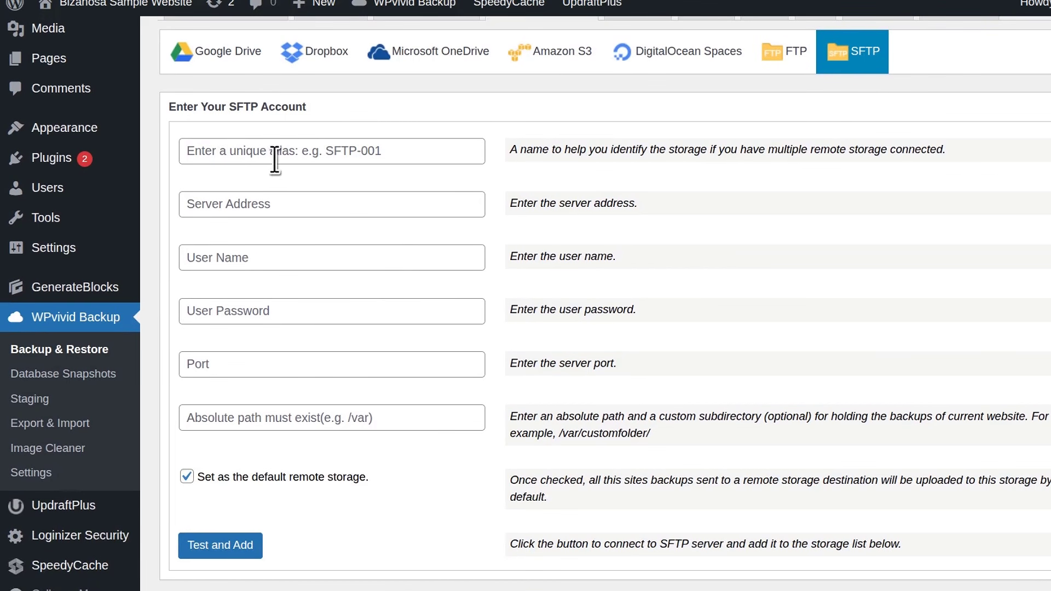
pyautogui.scroll(-3, 223, 490)
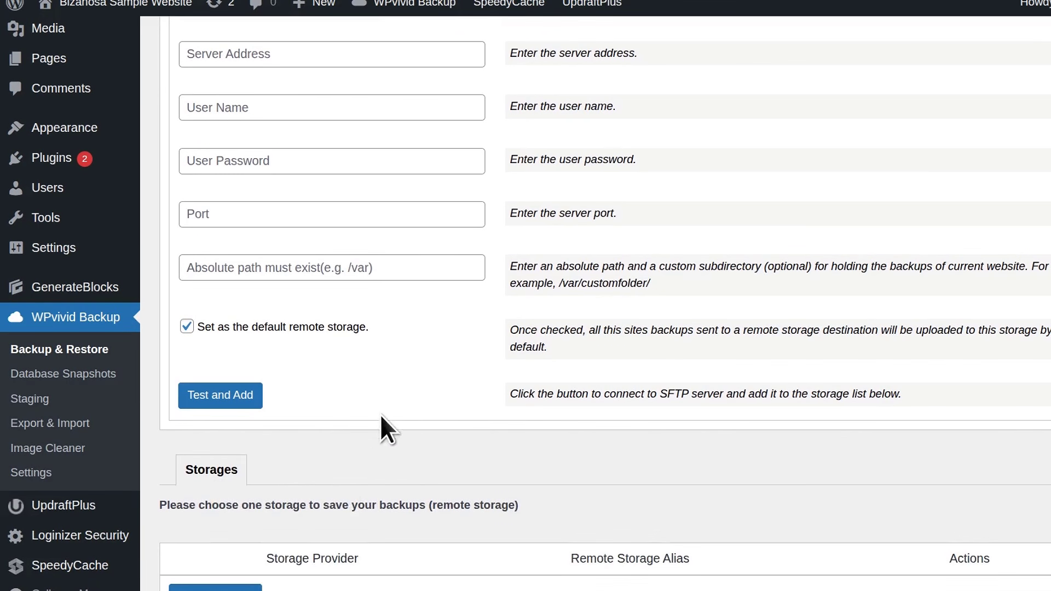
pyautogui.scroll(2, 382, 432)
pyautogui.scroll(2, 348, 459)
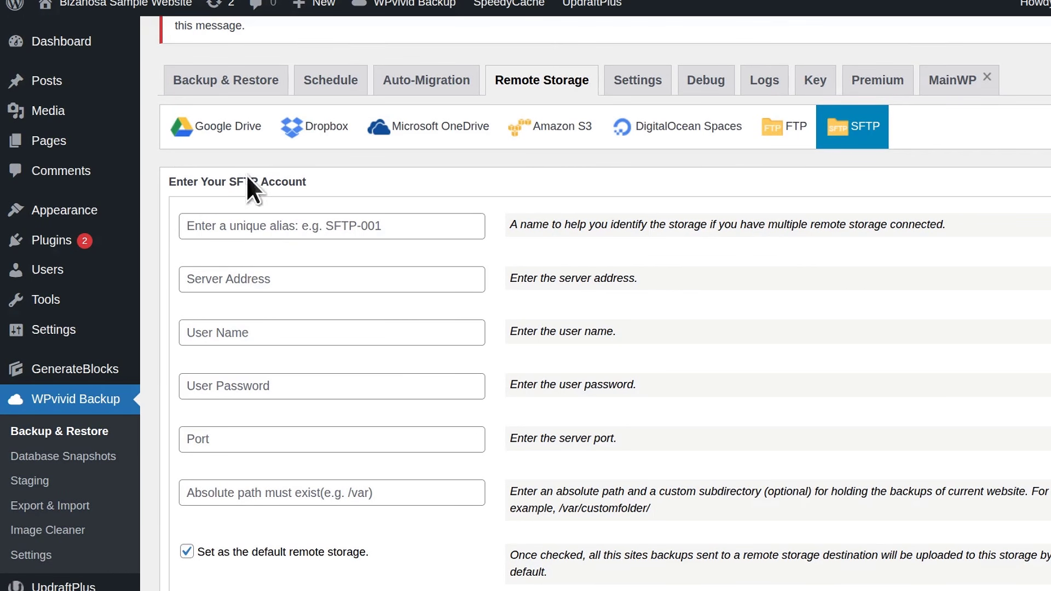
pyautogui.scroll(-2, 596, 165)
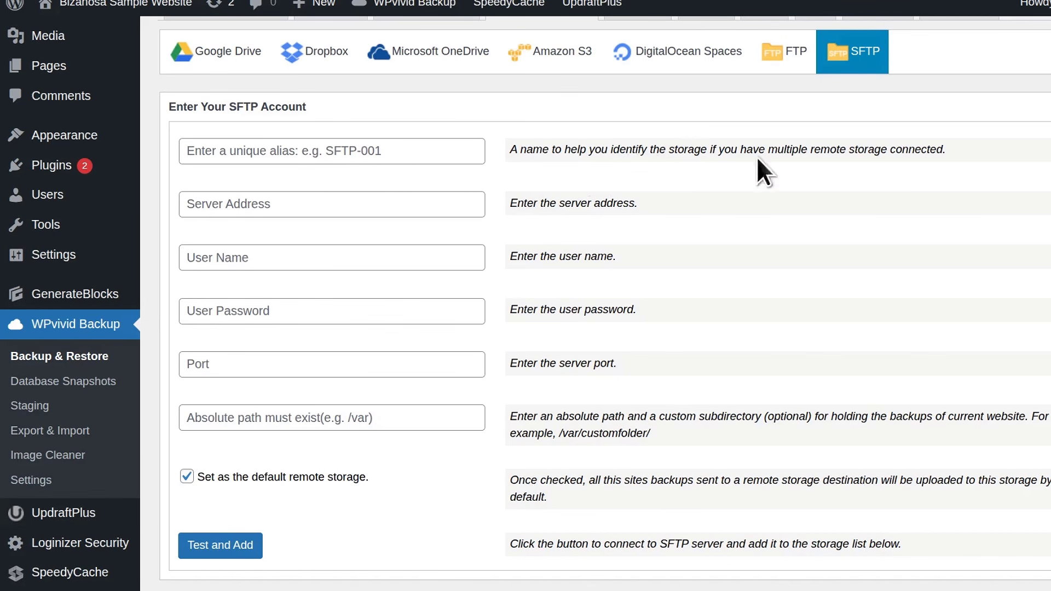
pyautogui.click(316, 150)
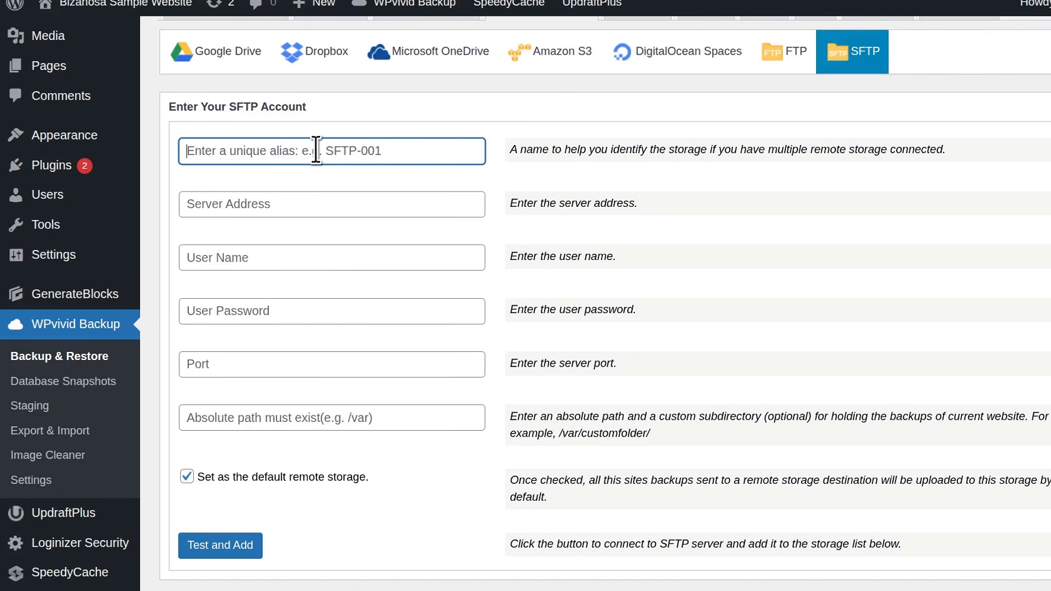
pyautogui.write('sf')
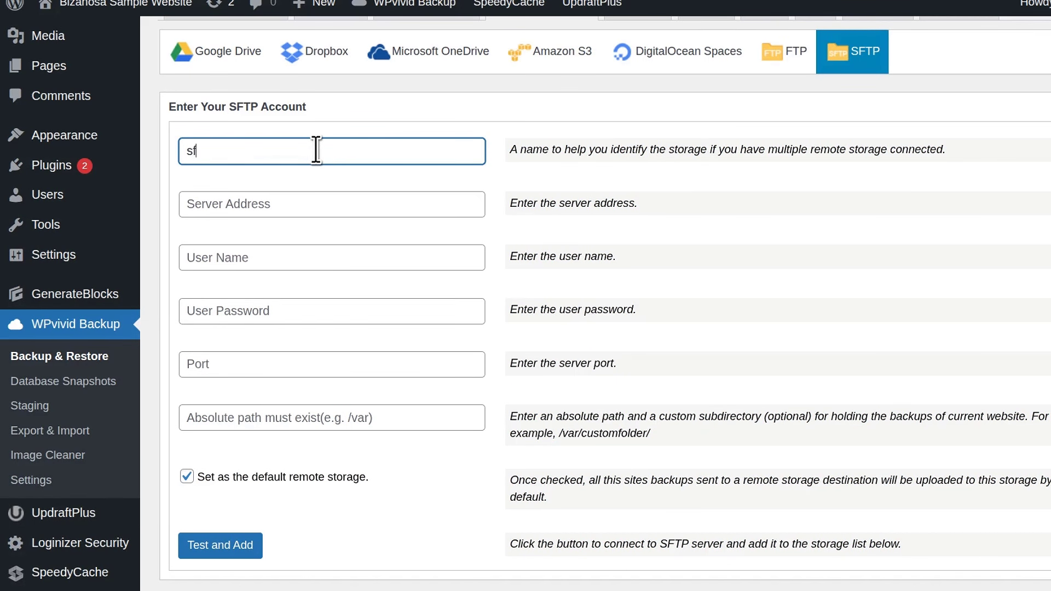
pyautogui.write('twp')
# Paste the storage box server address and username into the SFTP form
pyautogui.click(273, 203)
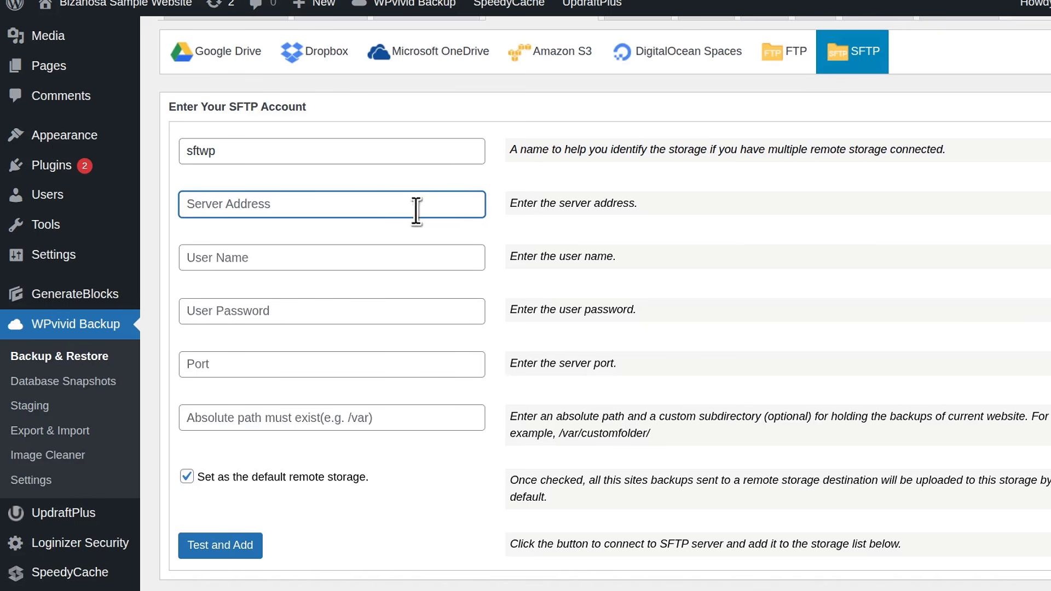
pyautogui.rightClick(217, 203)
pyautogui.click(324, 296)
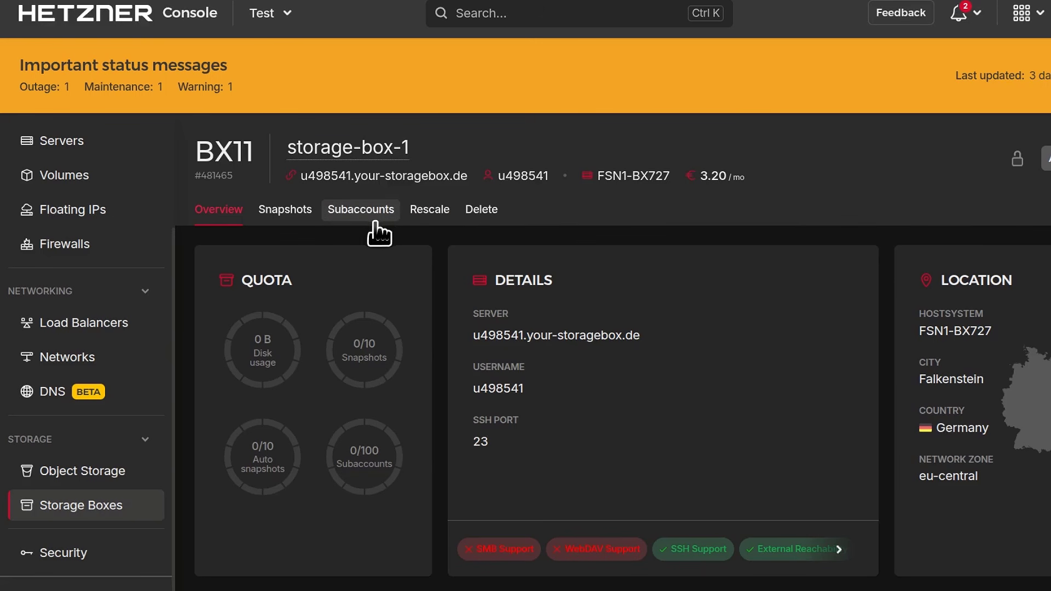
pyautogui.click(522, 182)
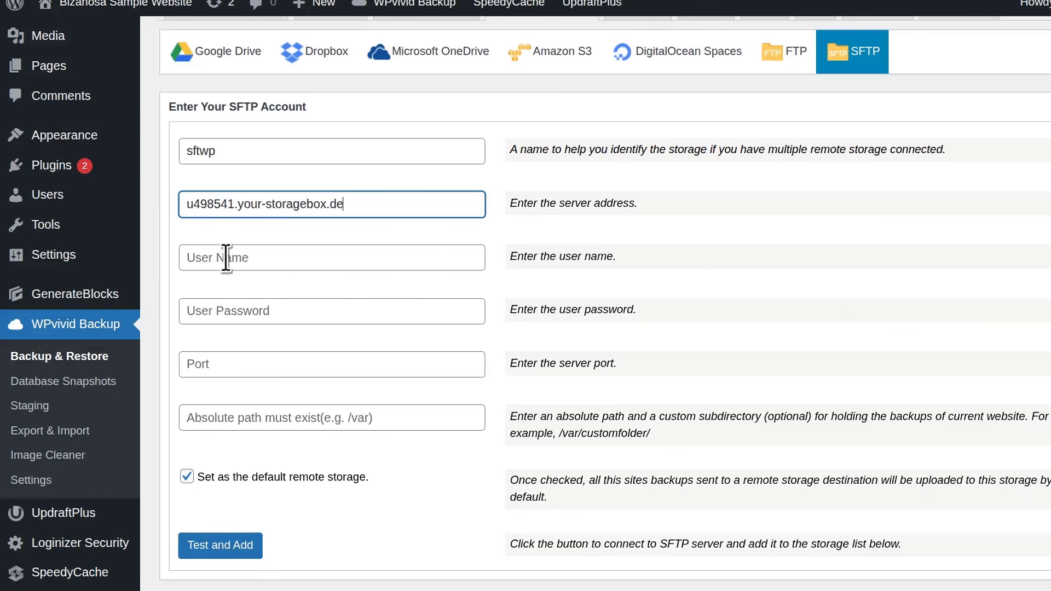
pyautogui.click(228, 257)
pyautogui.rightClick(228, 258)
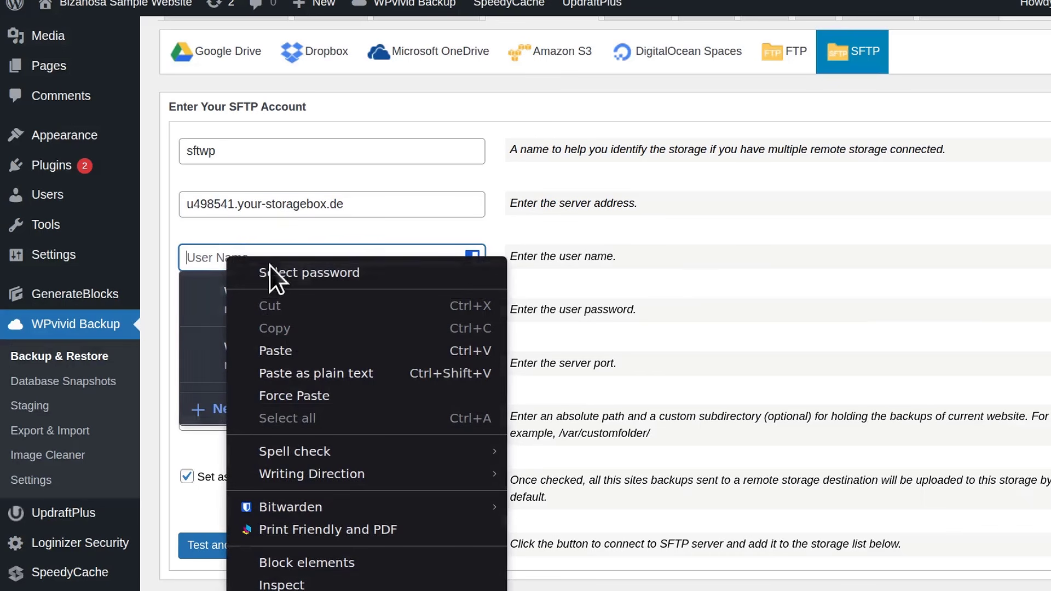
pyautogui.click(291, 350)
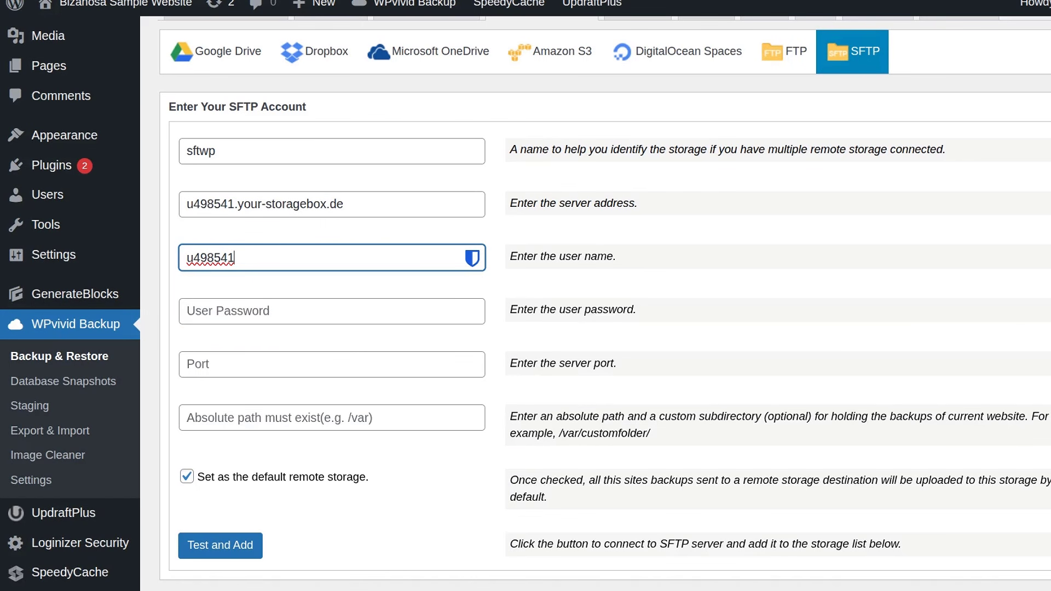
# Copy the storage box password from the notes into the SFTP form's password field
pyautogui.hotkey('alt', 'Tab')
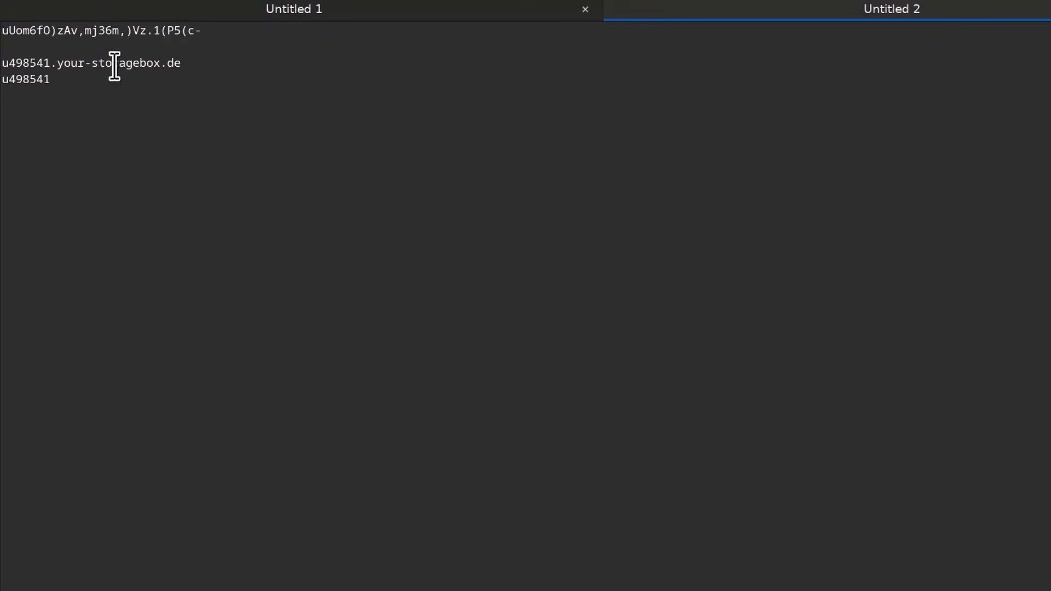
pyautogui.tripleClick(109, 30)
pyautogui.rightClick(111, 33)
pyautogui.click(179, 104)
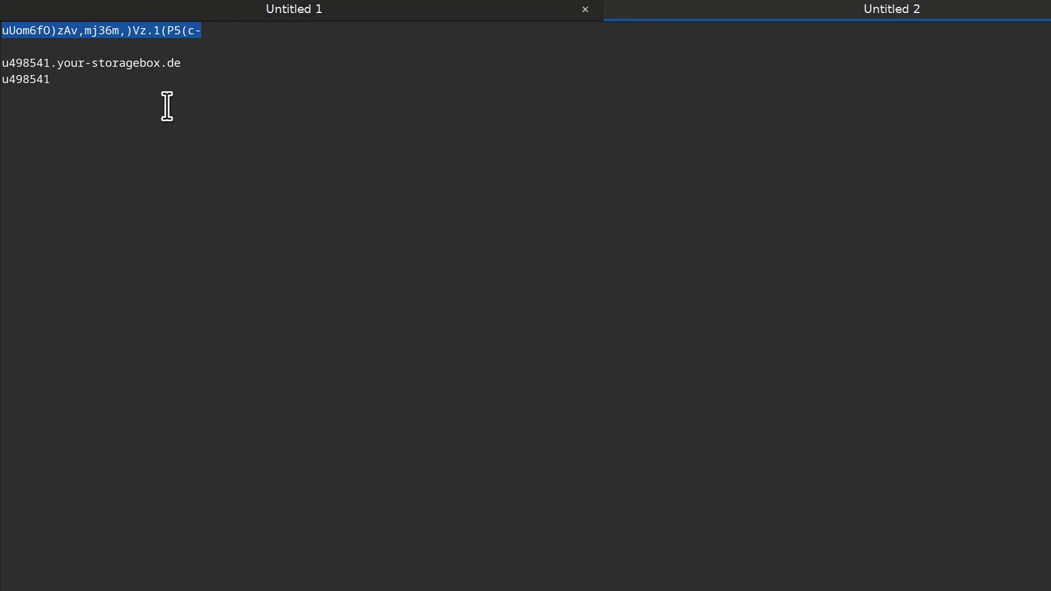
pyautogui.hotkey('alt', 'Tab')
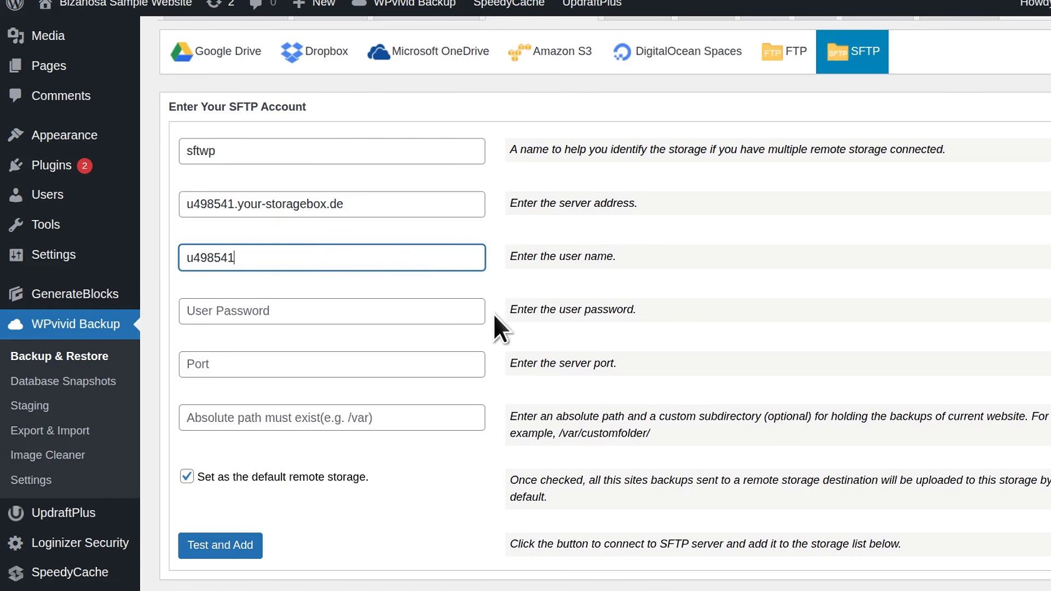
pyautogui.click(206, 311)
pyautogui.rightClick(205, 311)
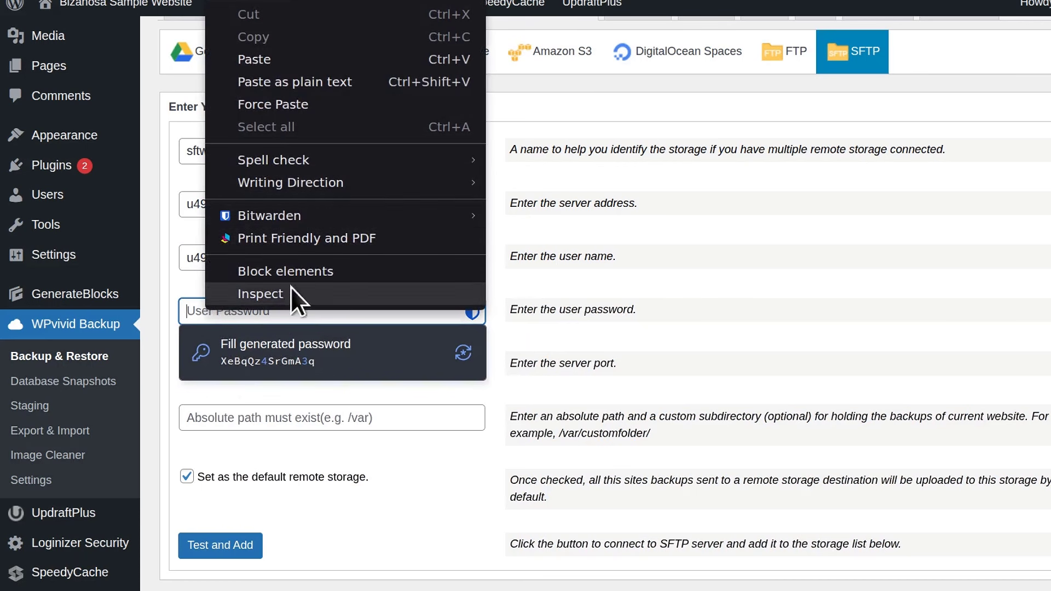
pyautogui.click(271, 57)
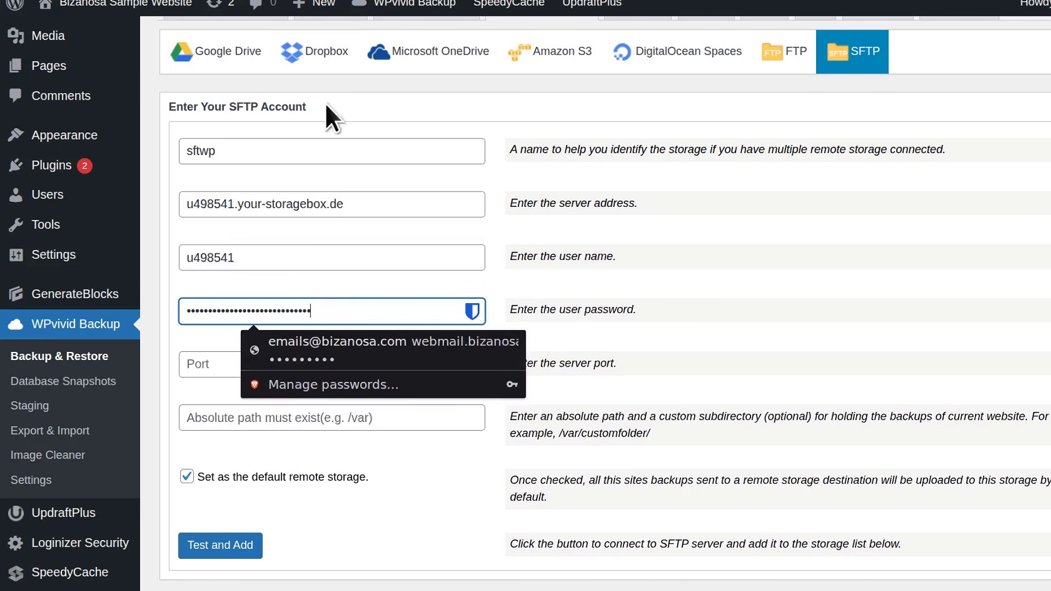
pyautogui.click(162, 313)
pyautogui.scroll(-1, 243, 285)
pyautogui.click(229, 290)
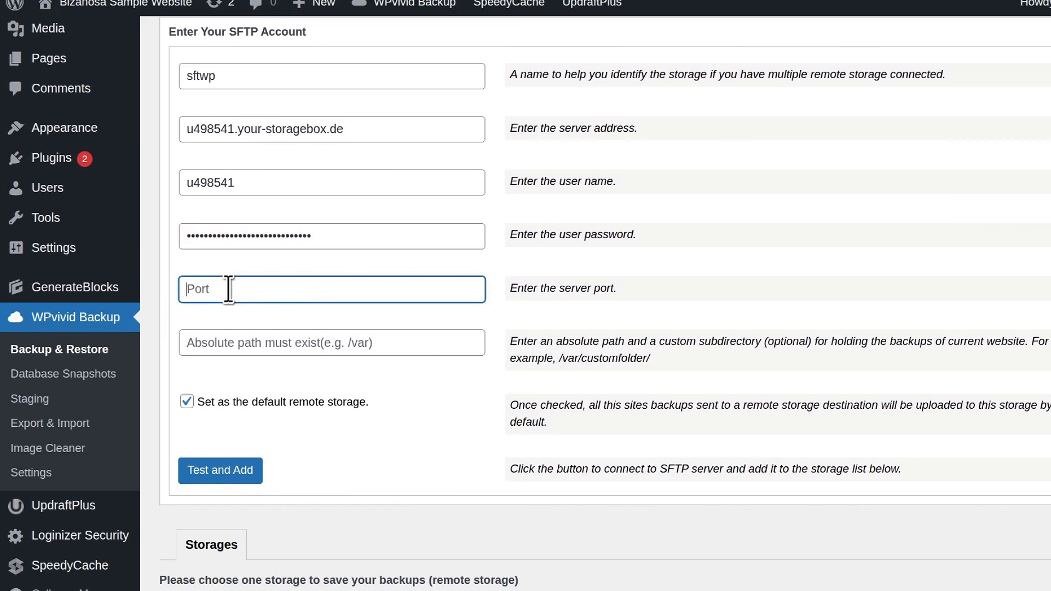
# Enter port 23 and the backup path wp in the SFTP storage form
pyautogui.write('23')
pyautogui.scroll(-2, 393, 369)
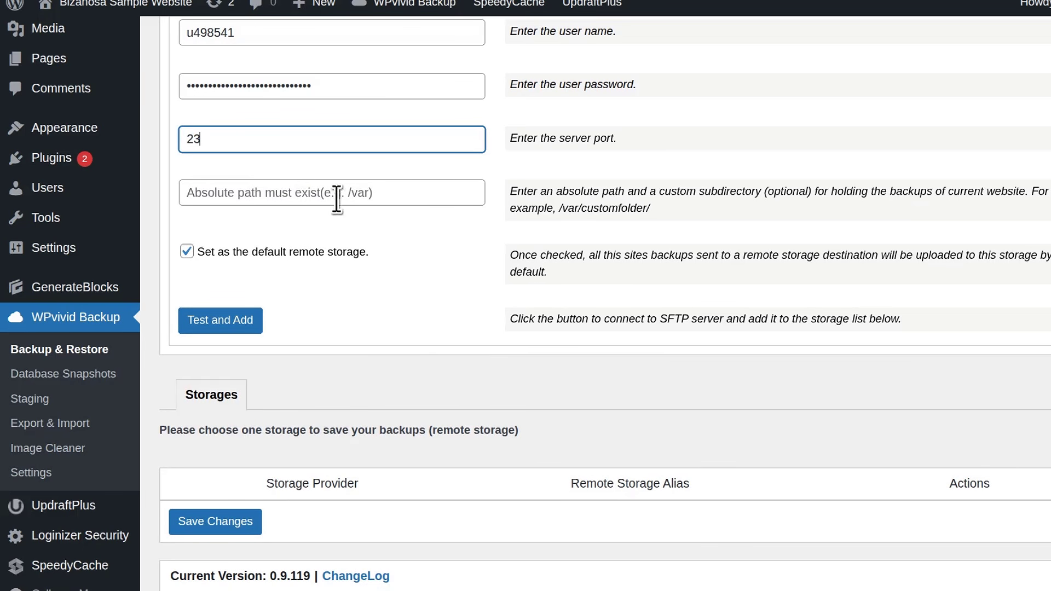
pyautogui.click(228, 189)
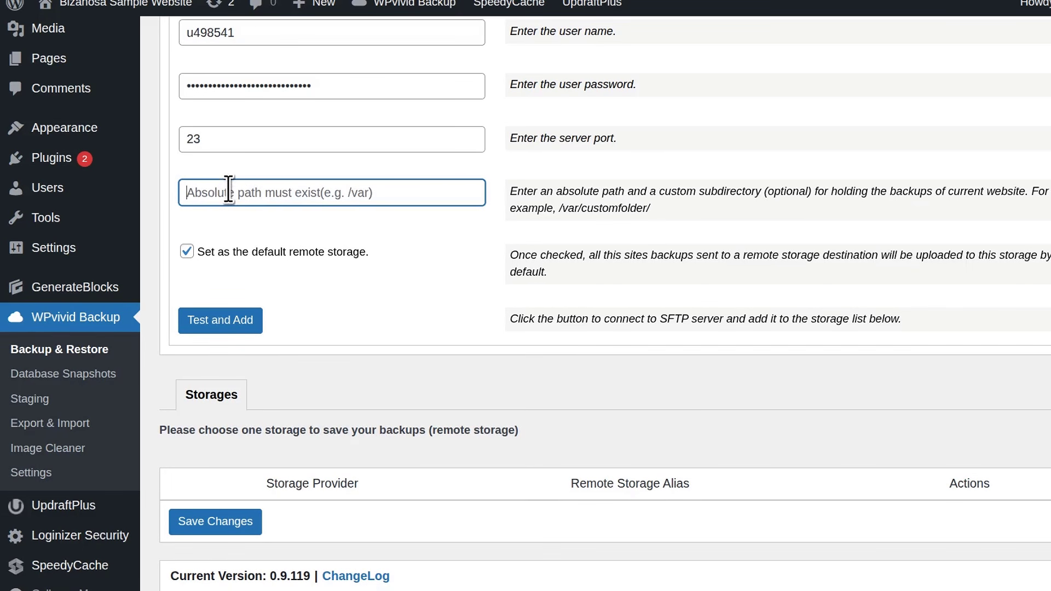
pyautogui.write('wp')
# Verify the wp folder name in FileZilla, dismiss the save-login prompt, and run Test and Add
pyautogui.hotkey('alt', 'Tab')
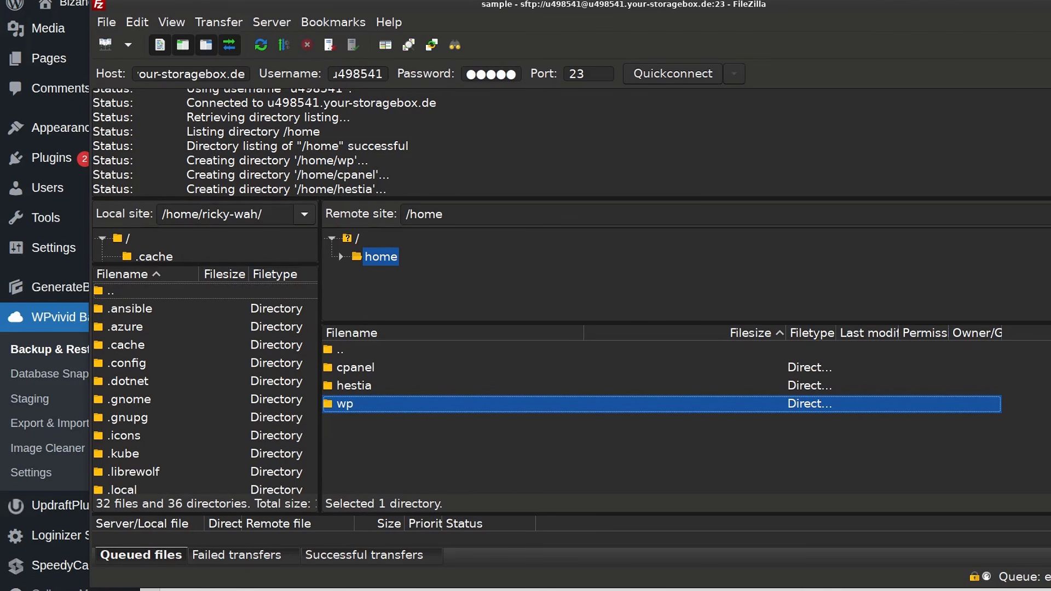
pyautogui.hotkey('alt', 'Tab')
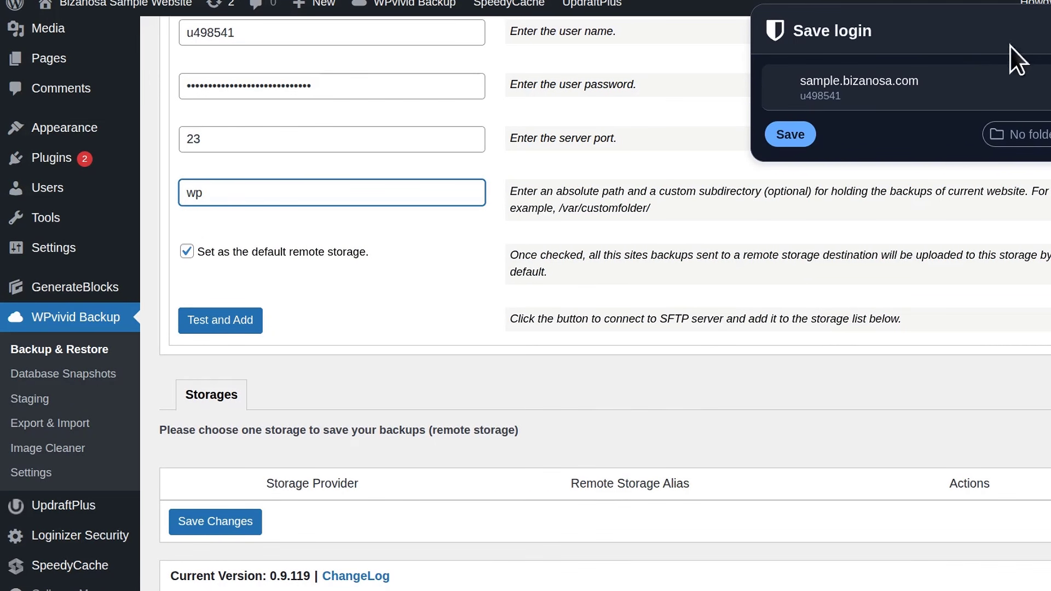
pyautogui.click(668, 230)
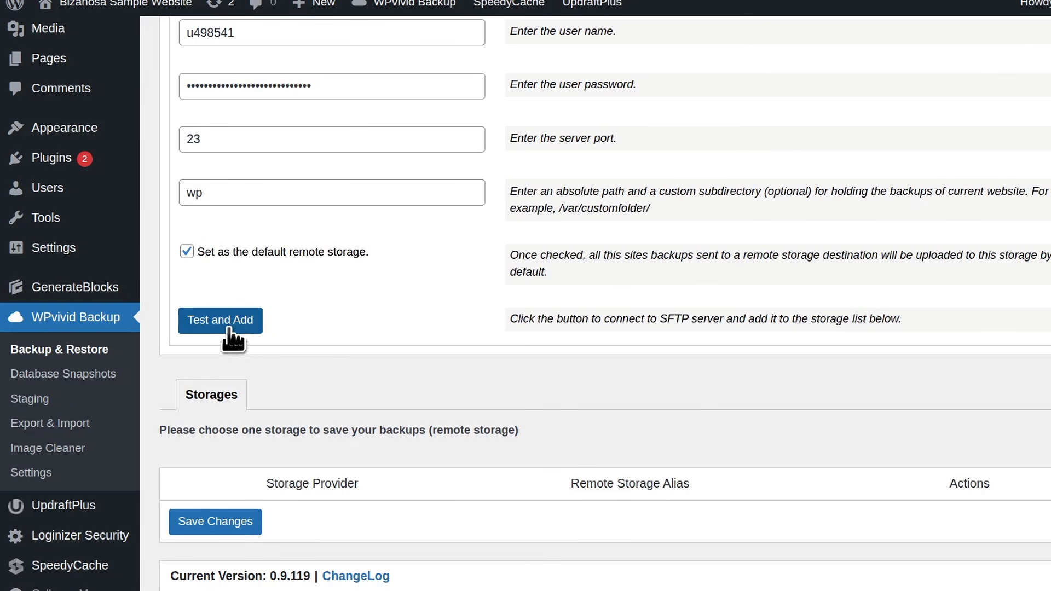
pyautogui.scroll(-1, 219, 284)
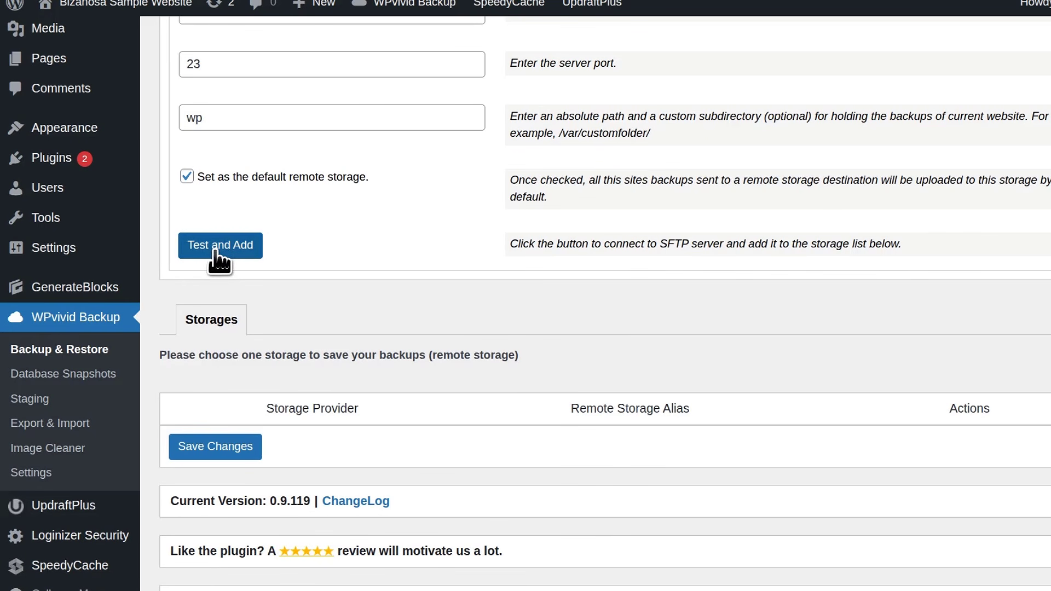
pyautogui.click(215, 250)
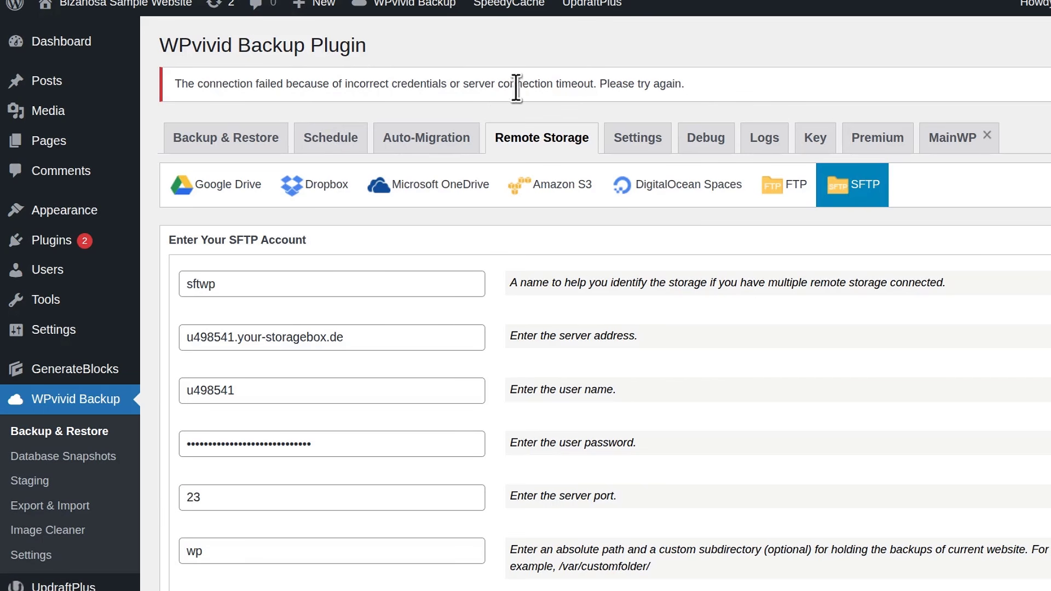
# Review the user name and port, change the backup path to /wp, and retry Test and Add
pyautogui.scroll(-3, 427, 340)
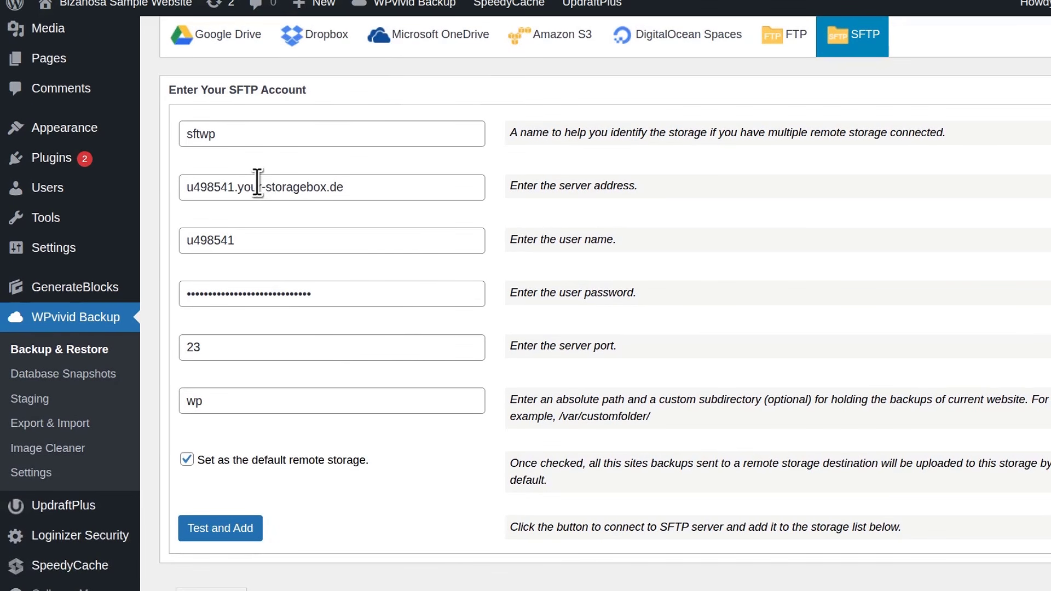
pyautogui.click(416, 242)
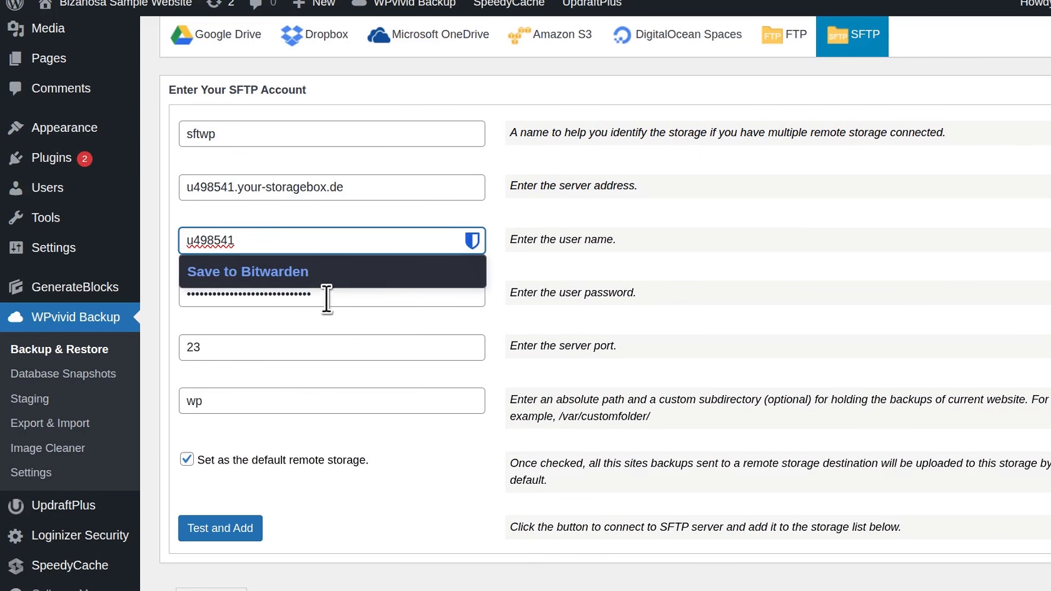
pyautogui.click(320, 345)
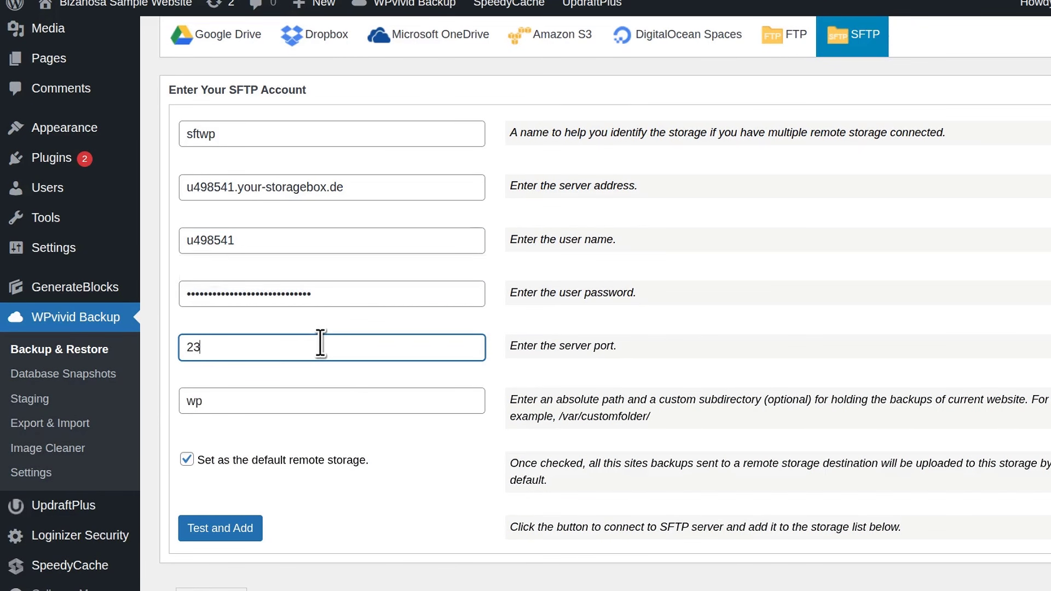
pyautogui.doubleClick(205, 402)
pyautogui.press('BackSpace')
pyautogui.scroll(-5, 230, 99)
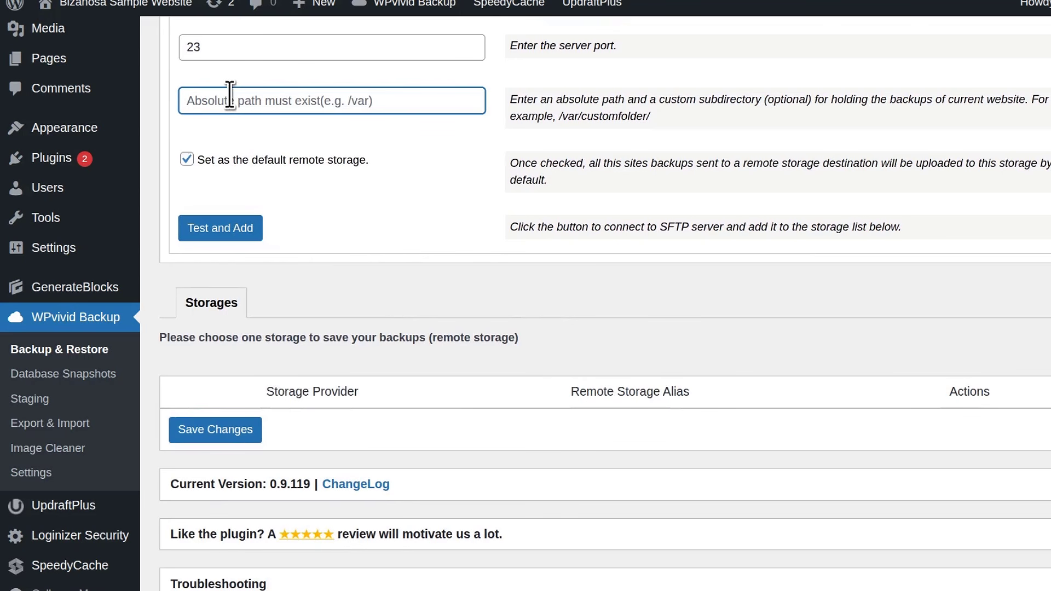
pyautogui.write('/wp')
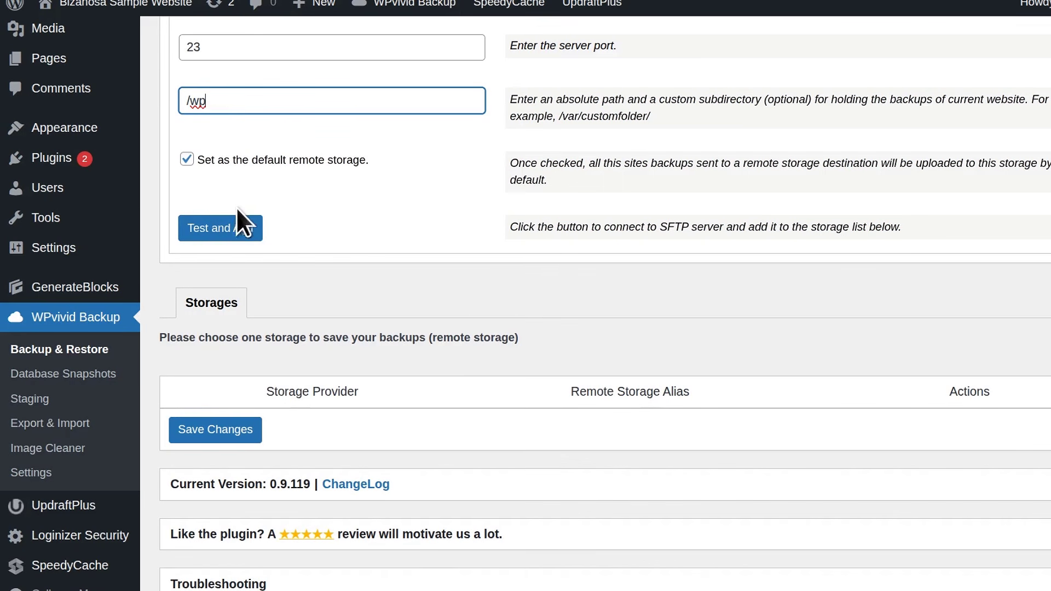
pyautogui.click(217, 226)
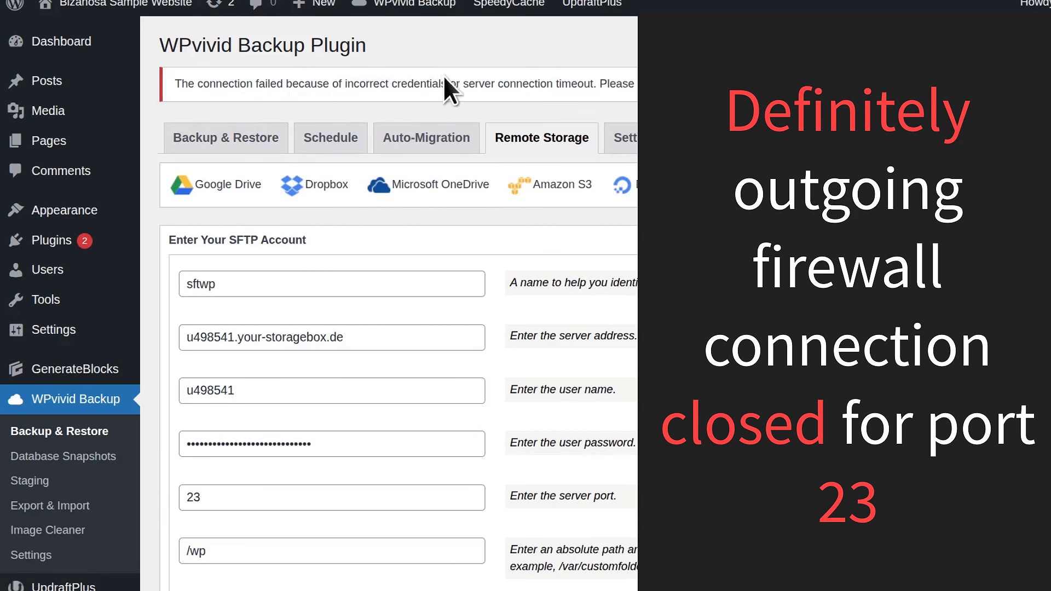
# Change the port from 23 to 22 and add the SFTP storage
pyautogui.scroll(-3, 228, 335)
pyautogui.click(211, 346)
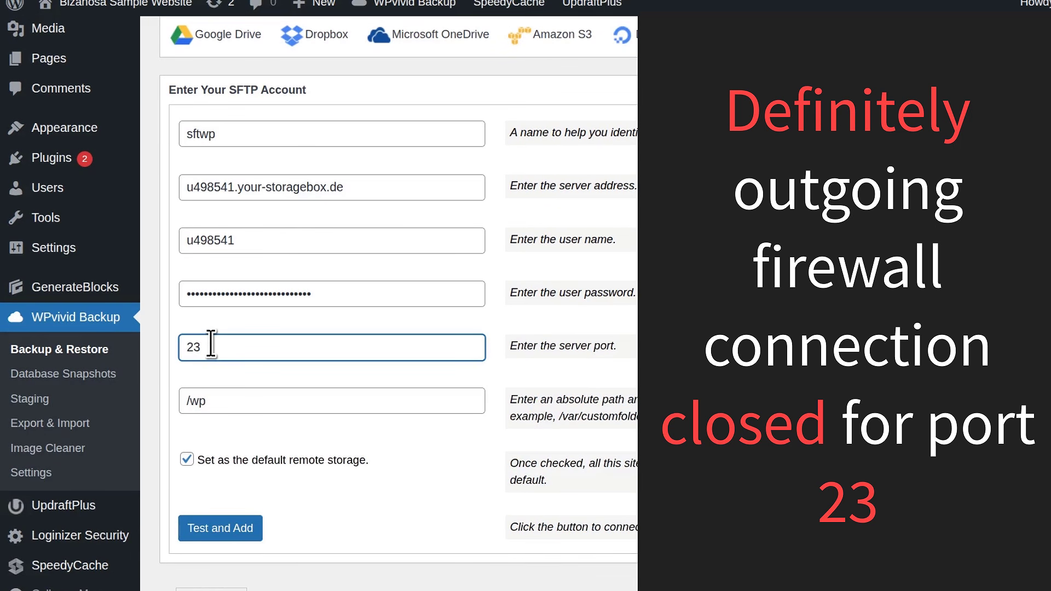
pyautogui.press('BackSpace')
pyautogui.write('2')
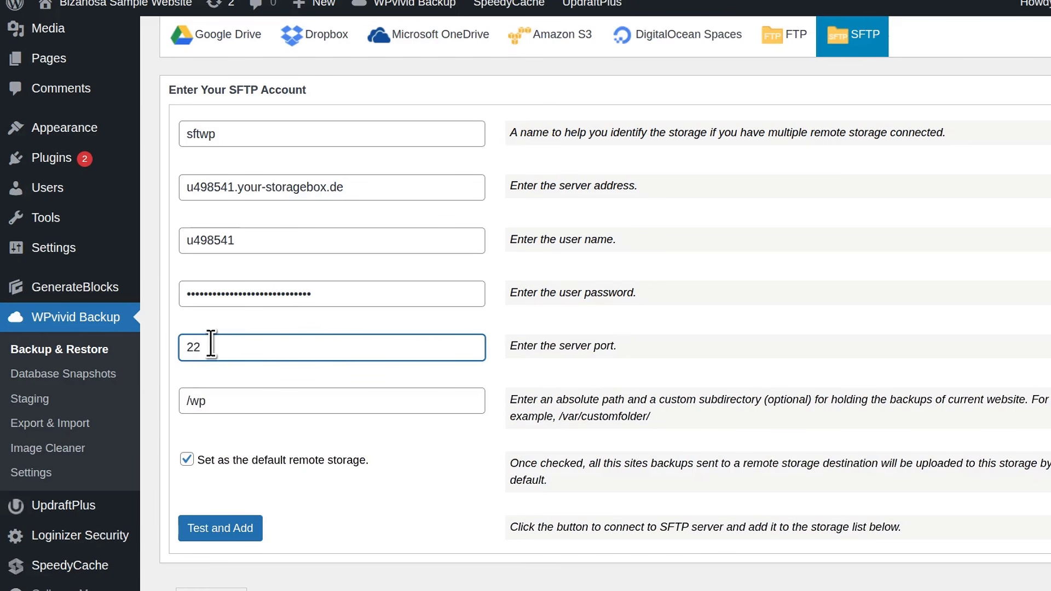
pyautogui.scroll(-4, 345, 445)
pyautogui.click(230, 302)
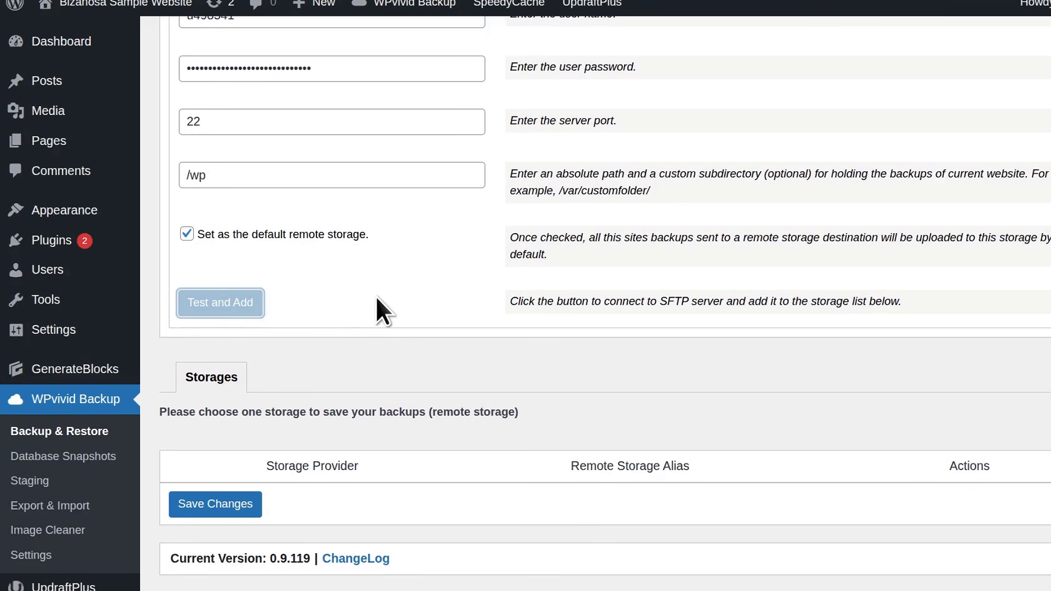
pyautogui.scroll(4, 276, 482)
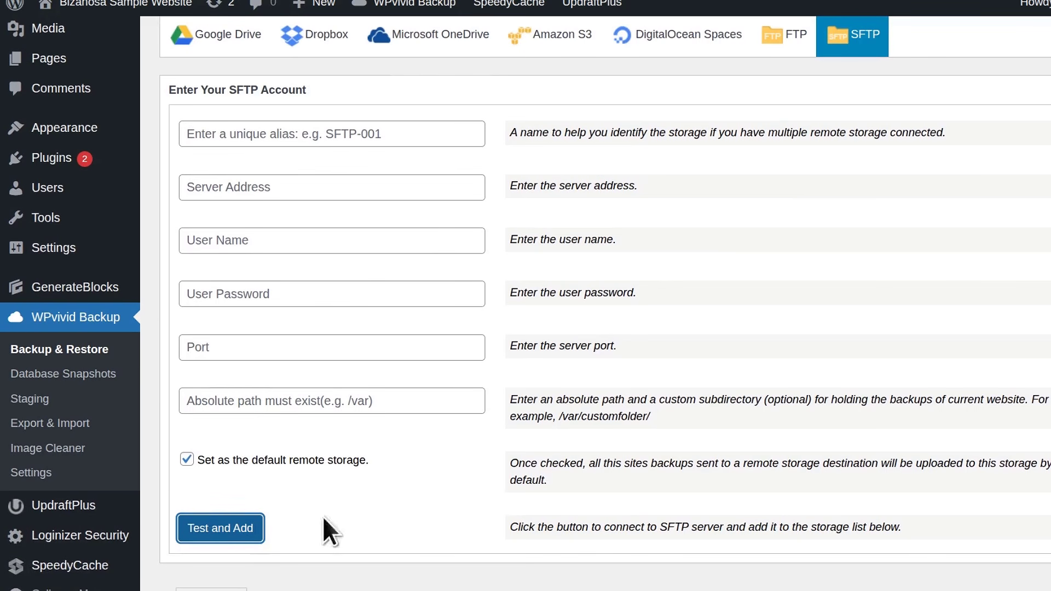
pyautogui.scroll(3, 683, 320)
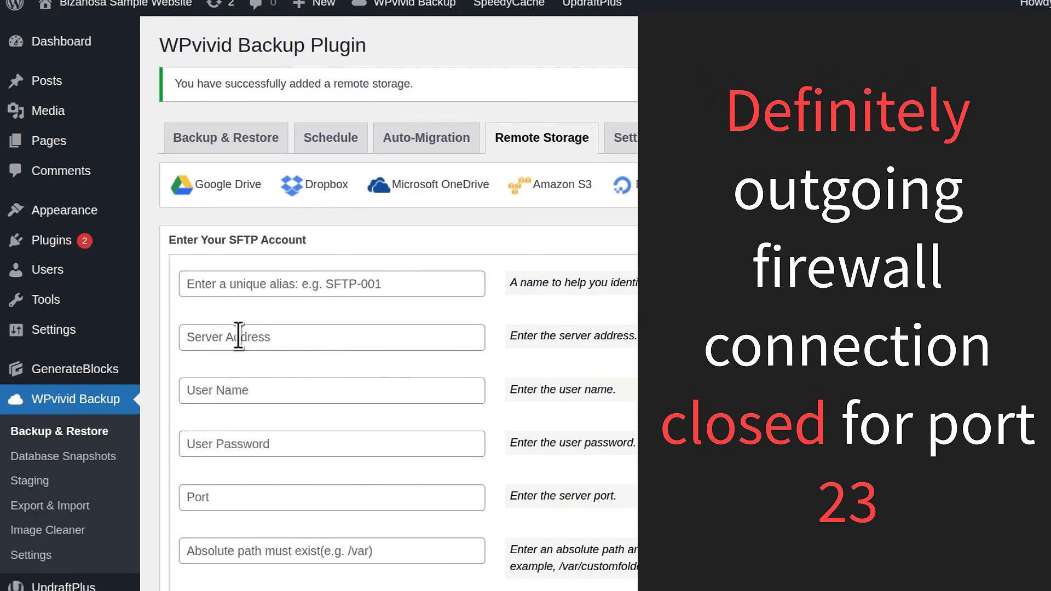
# Start a manual Only Database backup sent to the SFTP remote storage
pyautogui.scroll(-3, 476, 333)
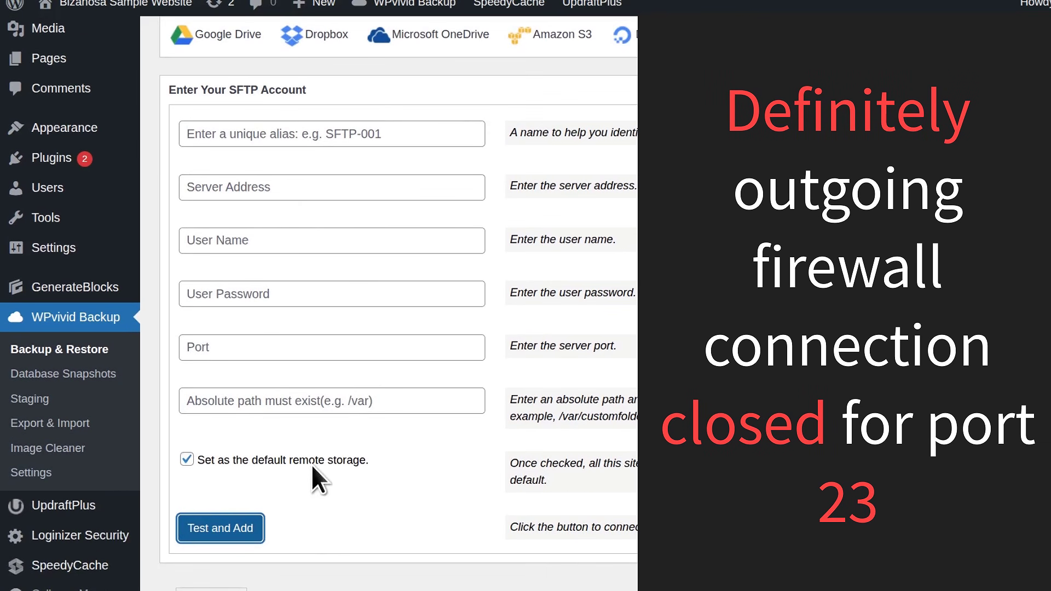
pyautogui.scroll(3, 385, 492)
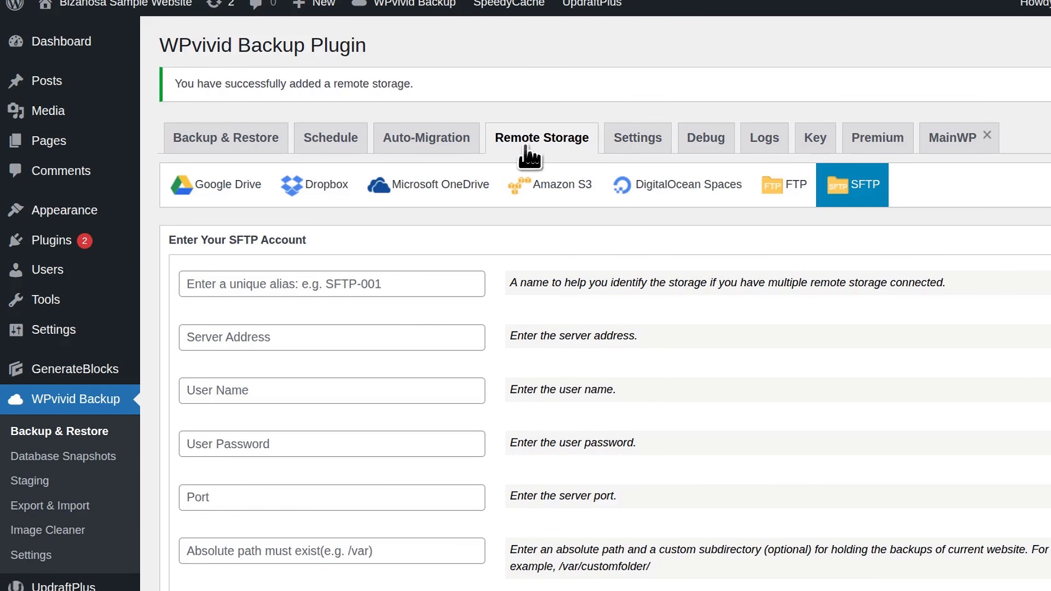
pyautogui.click(226, 139)
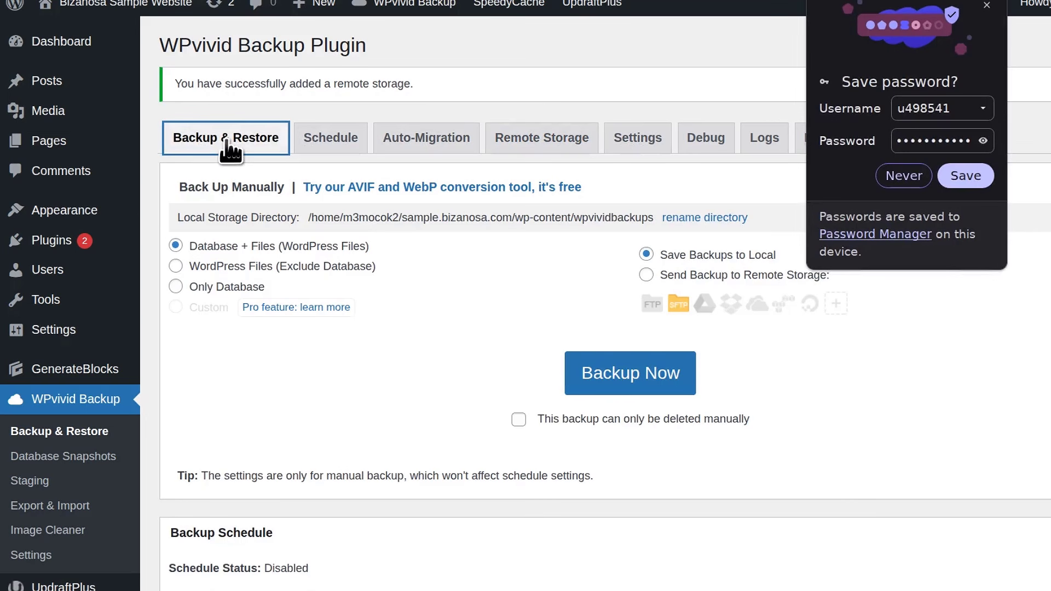
pyautogui.click(989, 4)
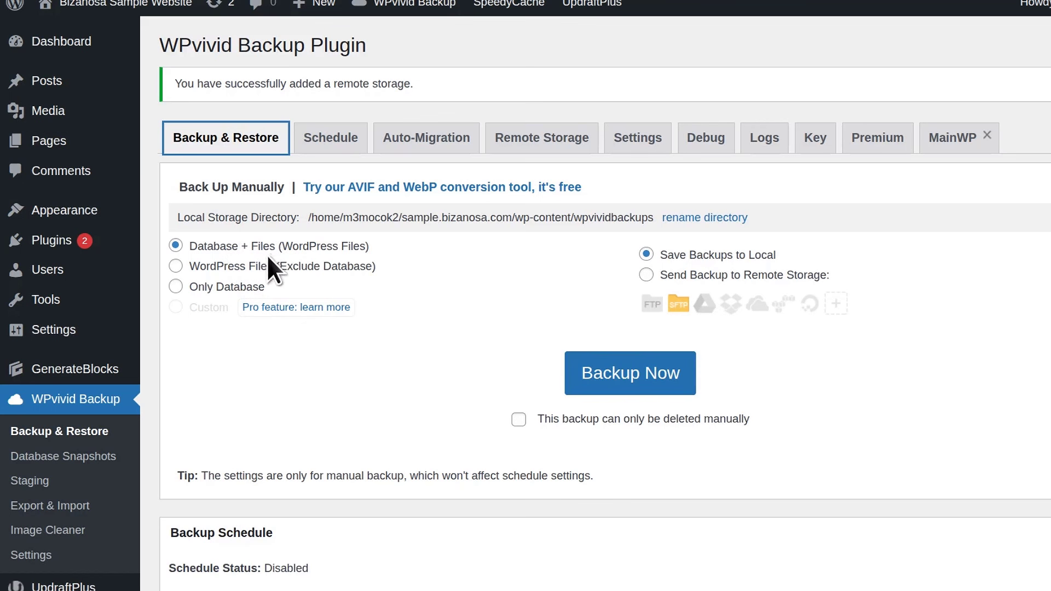
pyautogui.click(176, 287)
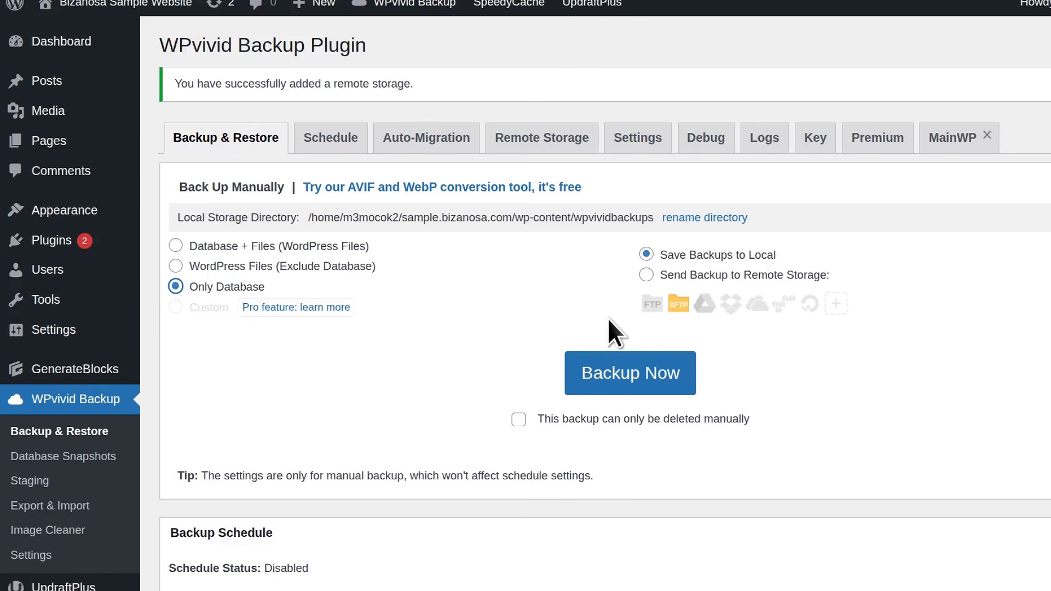
pyautogui.scroll(-4, 635, 296)
pyautogui.click(640, 153)
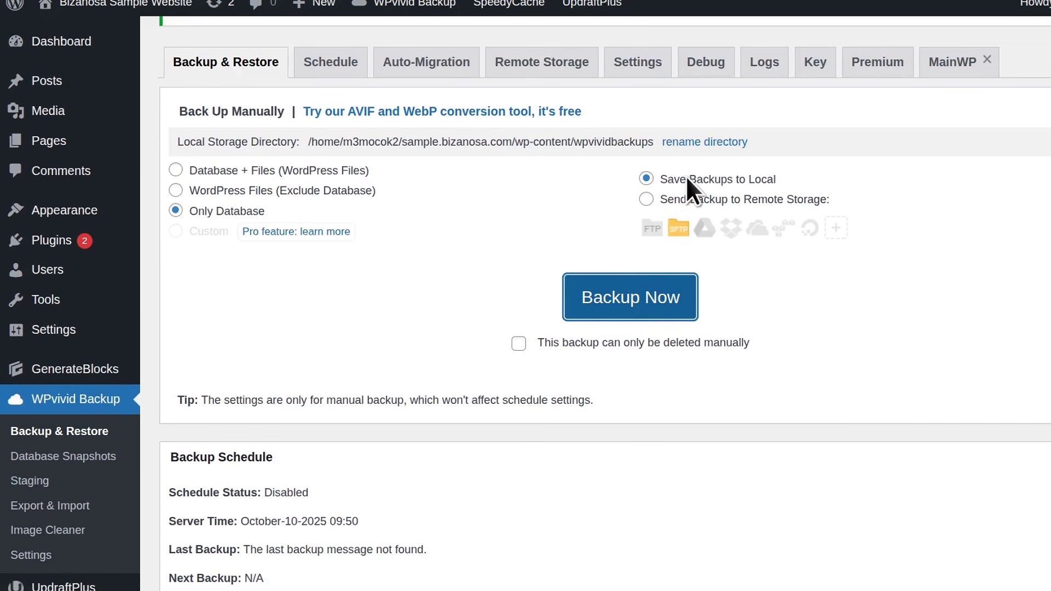
pyautogui.click(646, 199)
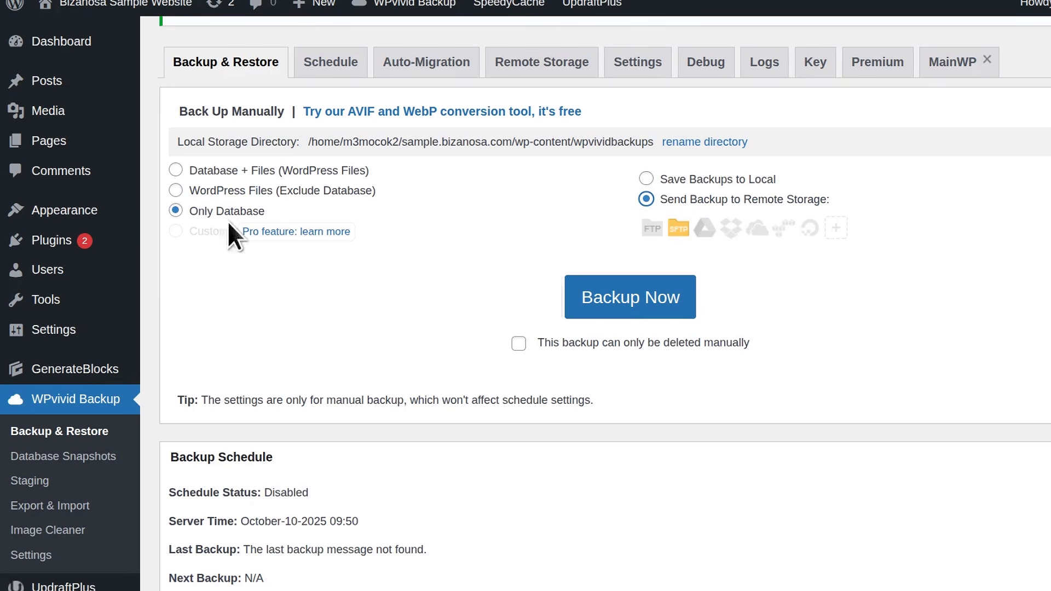
pyautogui.click(625, 305)
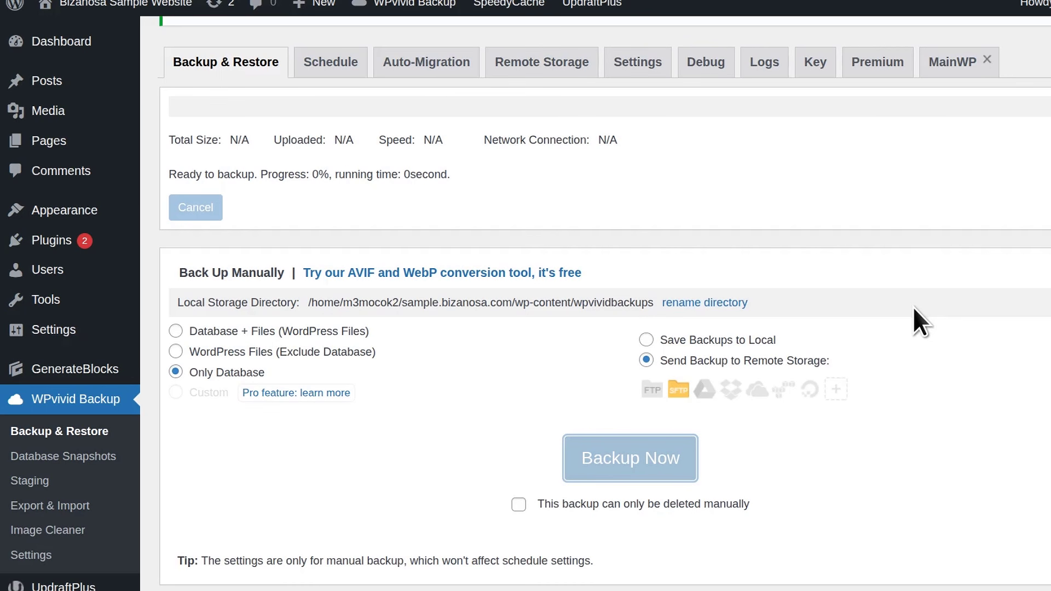
# Check the finished 38.18 KB backup, then switch to FileZilla's remote file listing
pyautogui.scroll(-7, 368, 277)
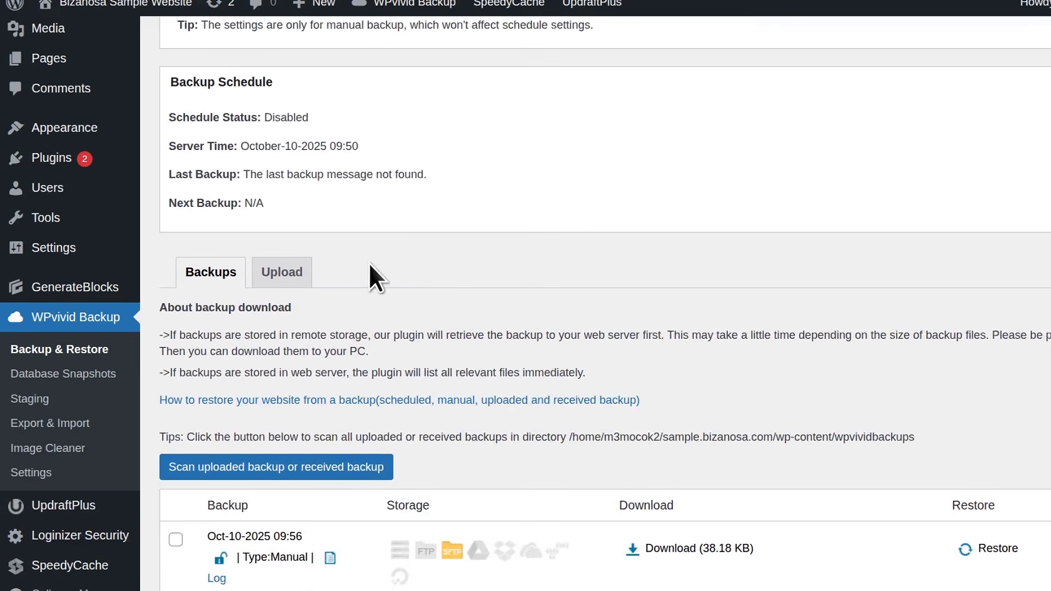
pyautogui.scroll(4, 375, 274)
pyautogui.scroll(-8, 399, 364)
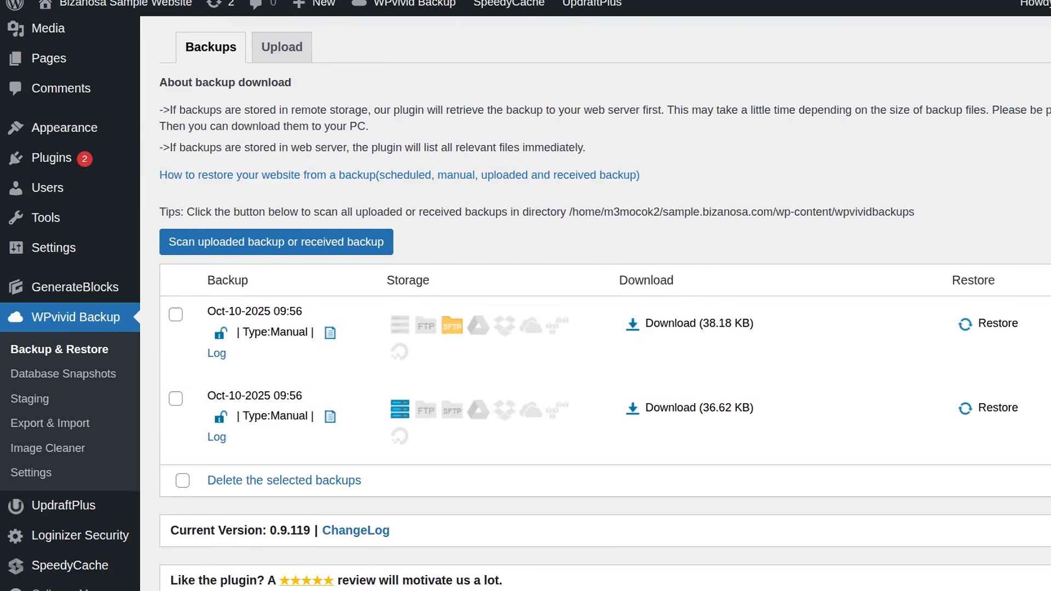
pyautogui.hotkey('alt', 'Tab')
pyautogui.click(369, 449)
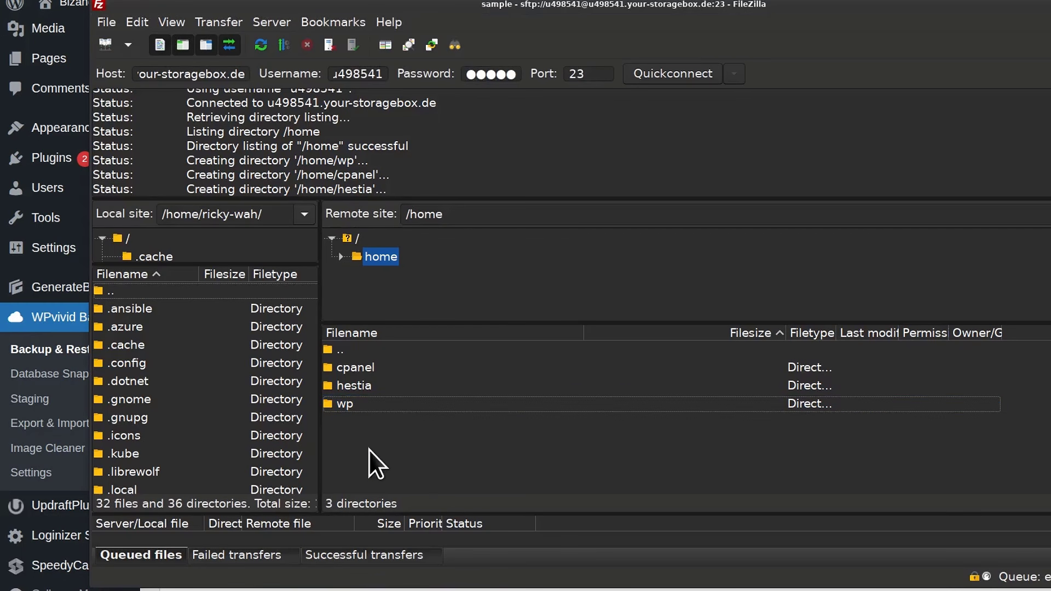
# Open the remote wp folder, inspect the uploaded WPvivid backup zip, then return to the browser
pyautogui.click(337, 408)
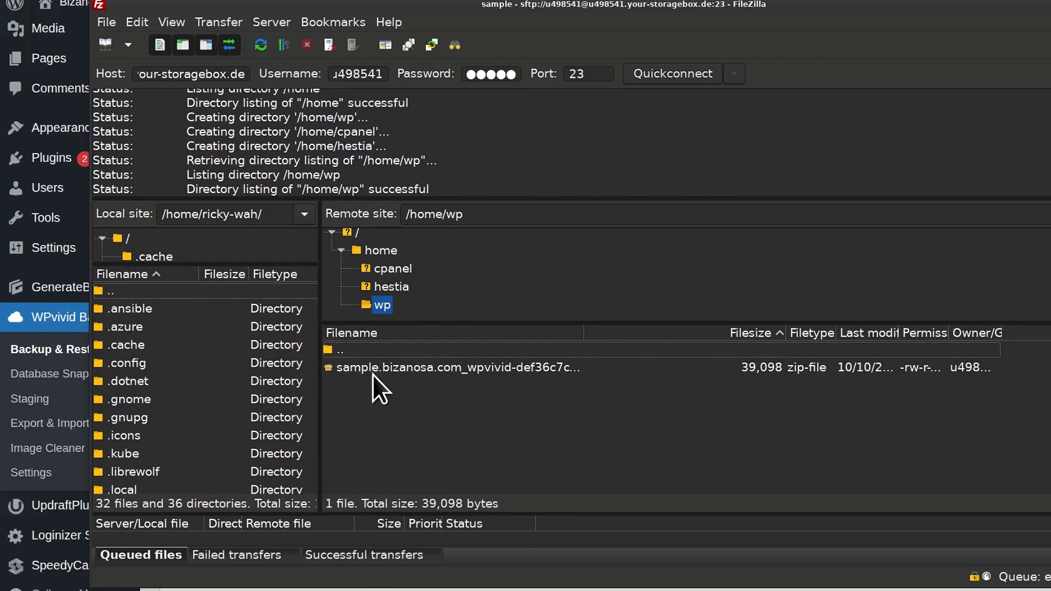
pyautogui.click(370, 372)
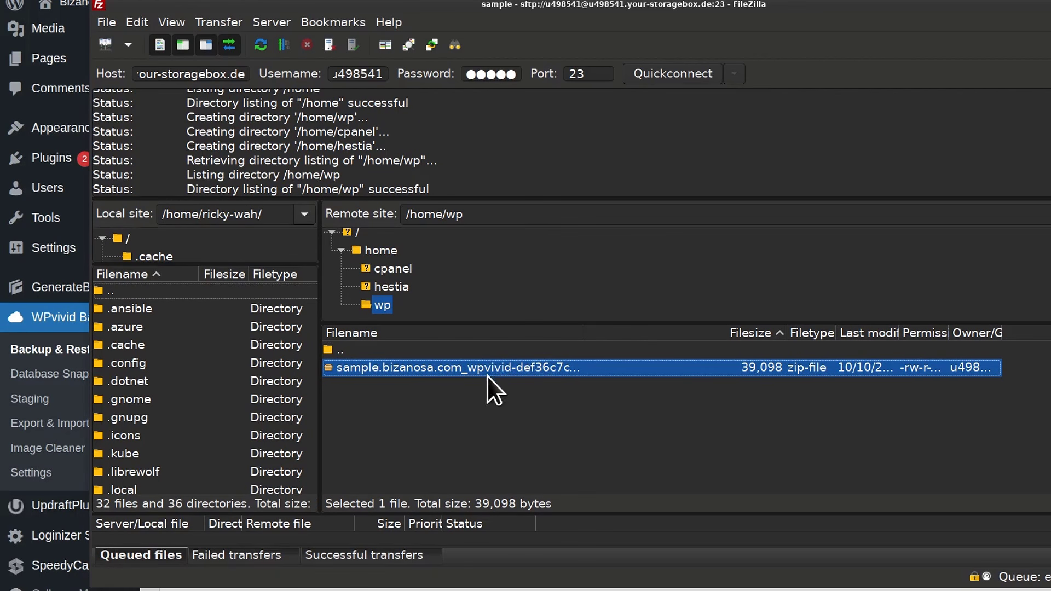
pyautogui.click(389, 424)
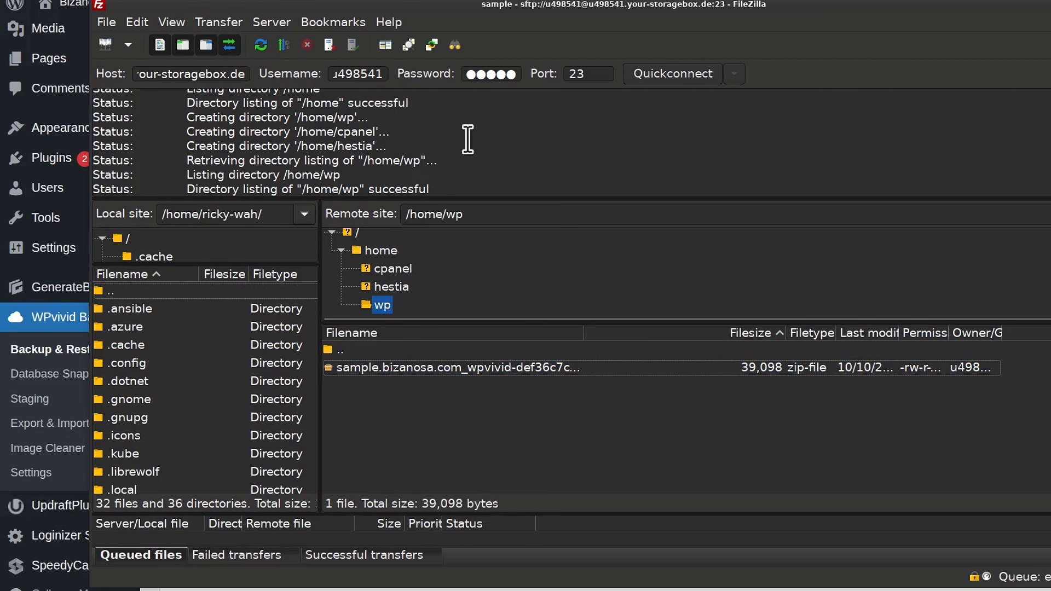
pyautogui.hotkey('alt', 'Tab')
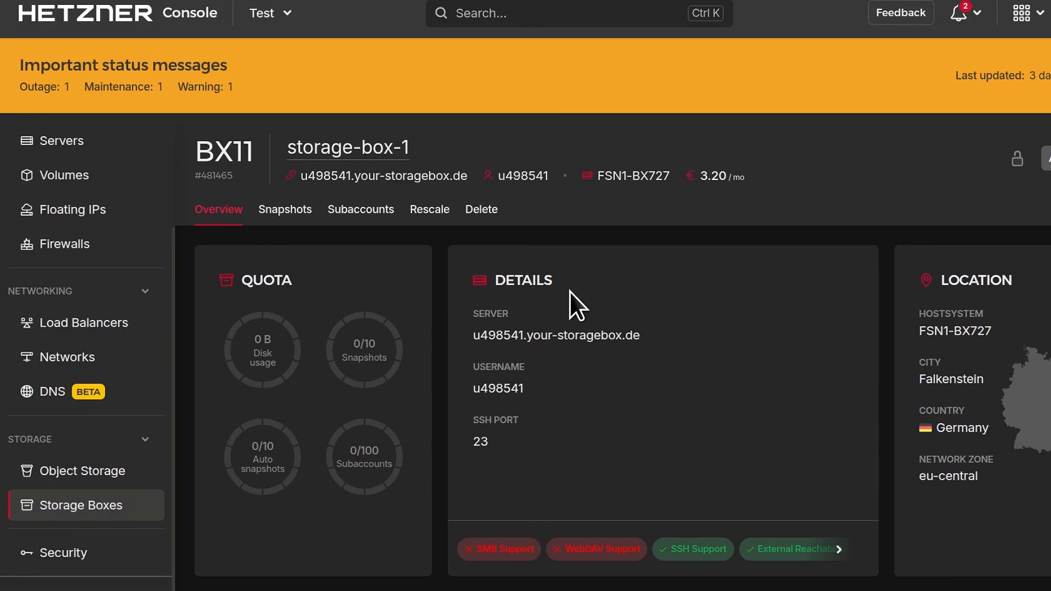
# Open Subaccounts, start a new subaccount, and add a base directory named usernotroot
pyautogui.click(362, 211)
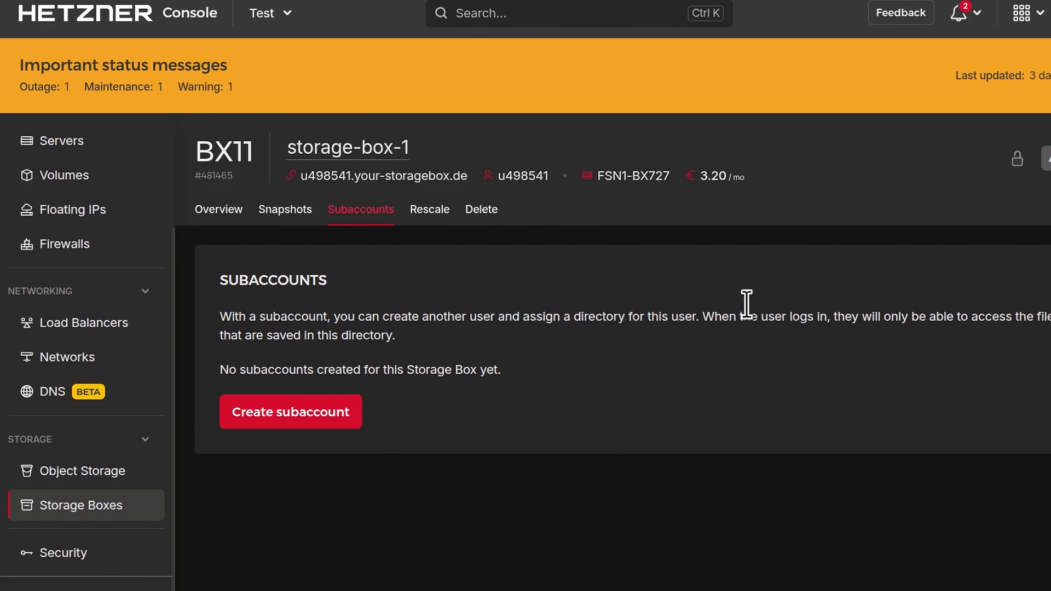
pyautogui.click(286, 412)
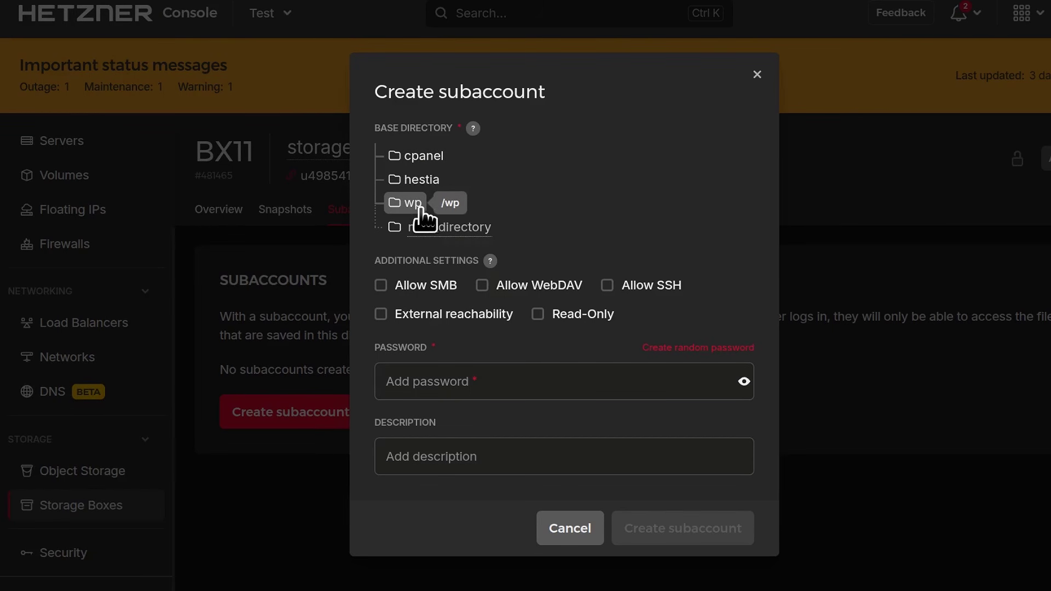
pyautogui.click(449, 227)
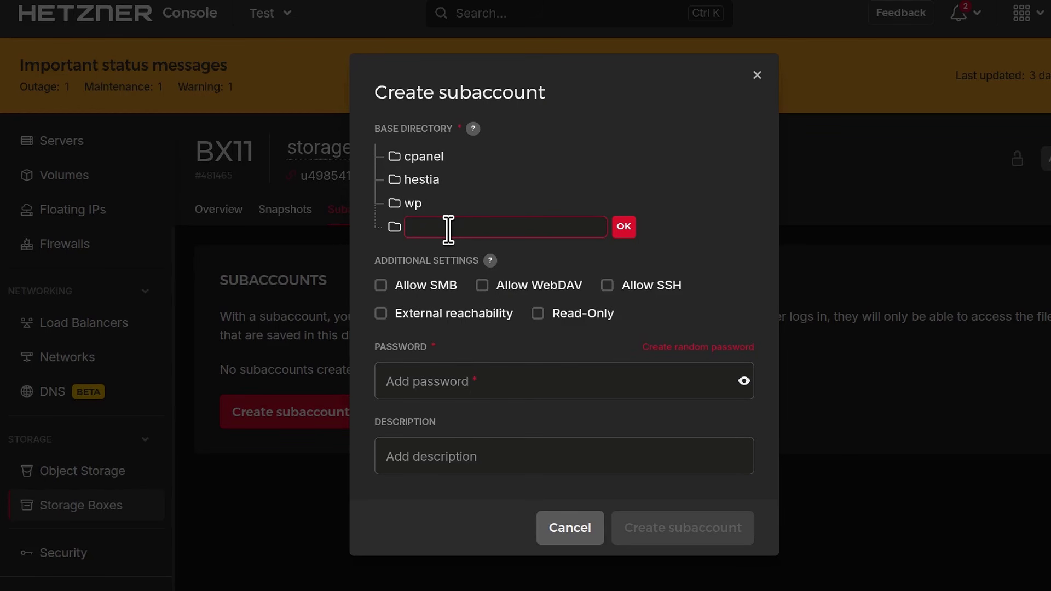
pyautogui.write('usernodroot')
pyautogui.click(625, 227)
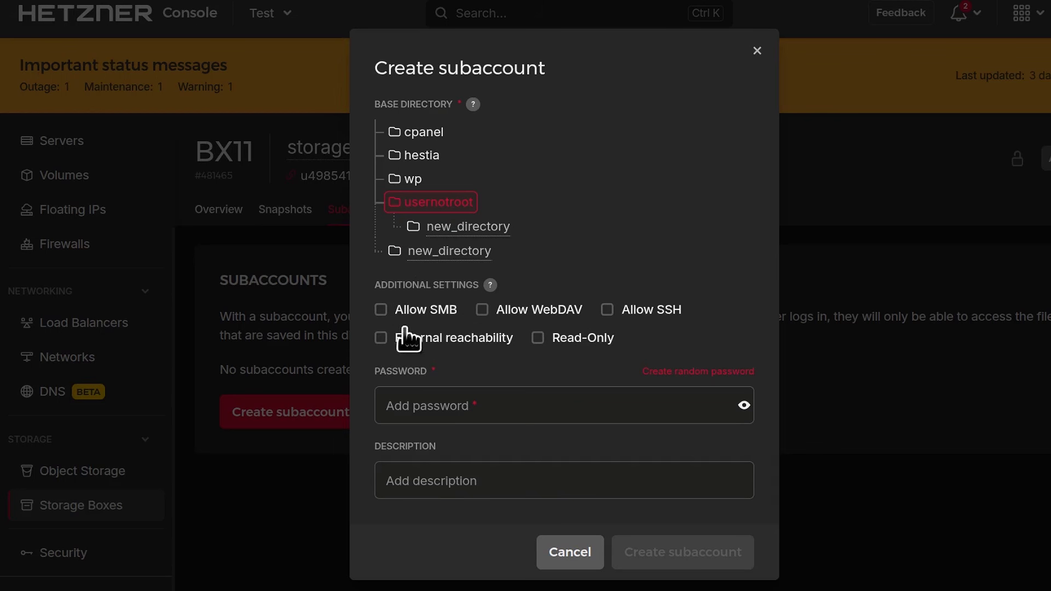
# Create the subaccount with SSH and external reachability allowed, then copy its username
pyautogui.click(607, 312)
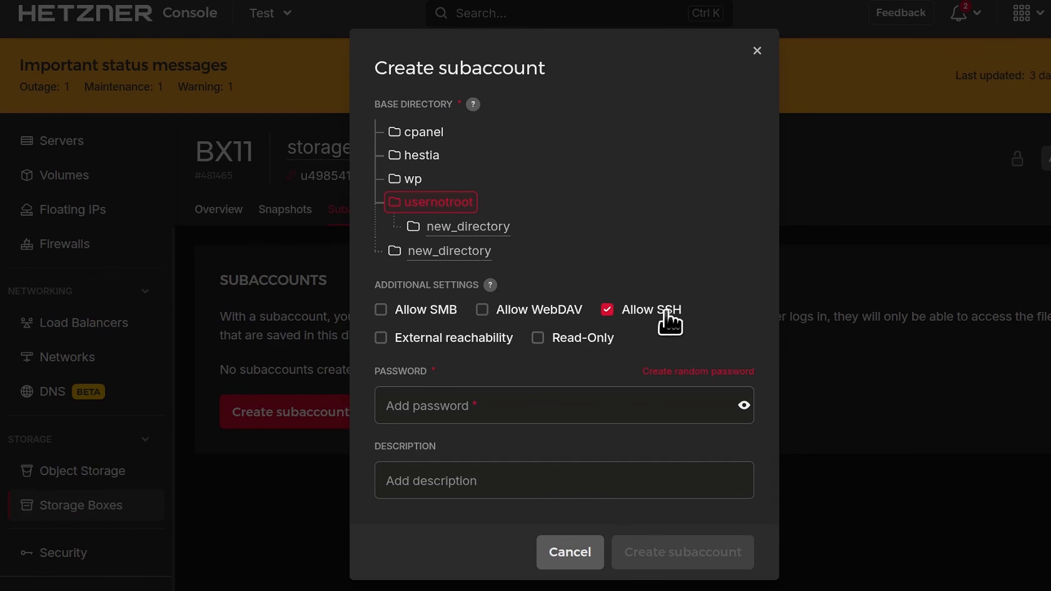
pyautogui.click(381, 338)
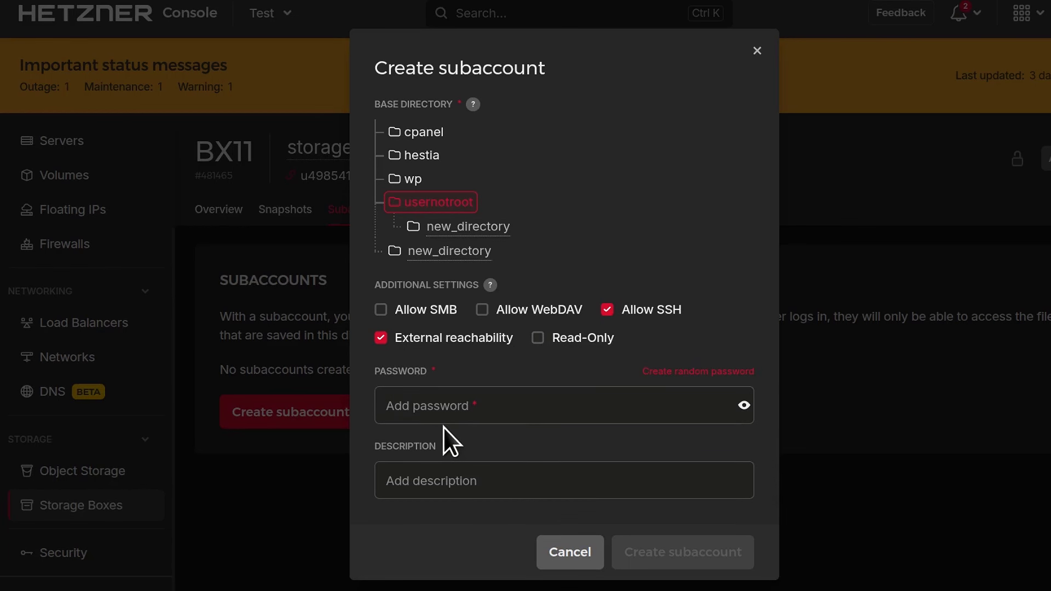
pyautogui.click(452, 402)
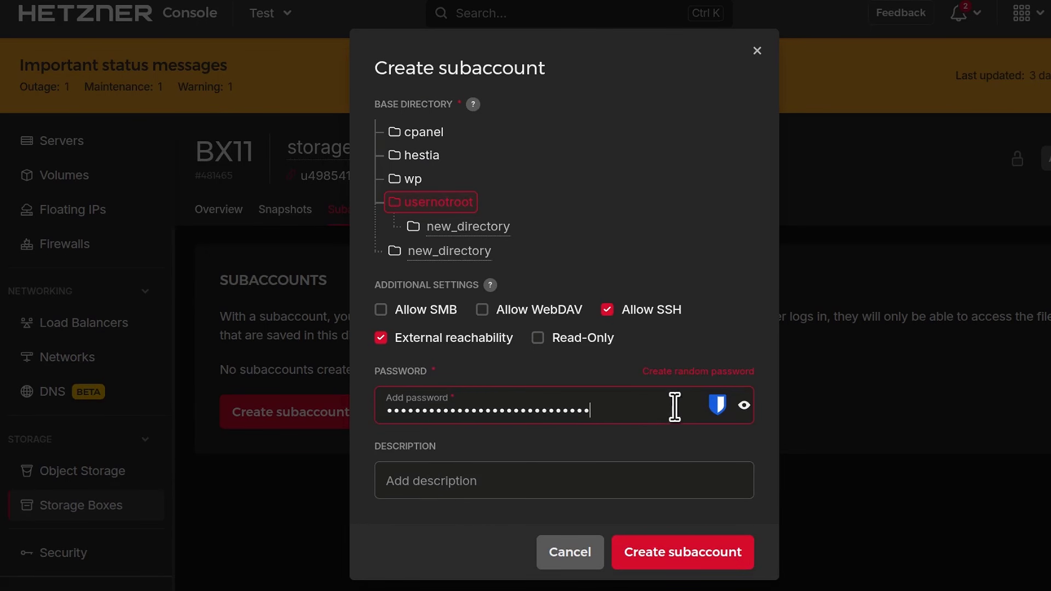
pyautogui.click(672, 561)
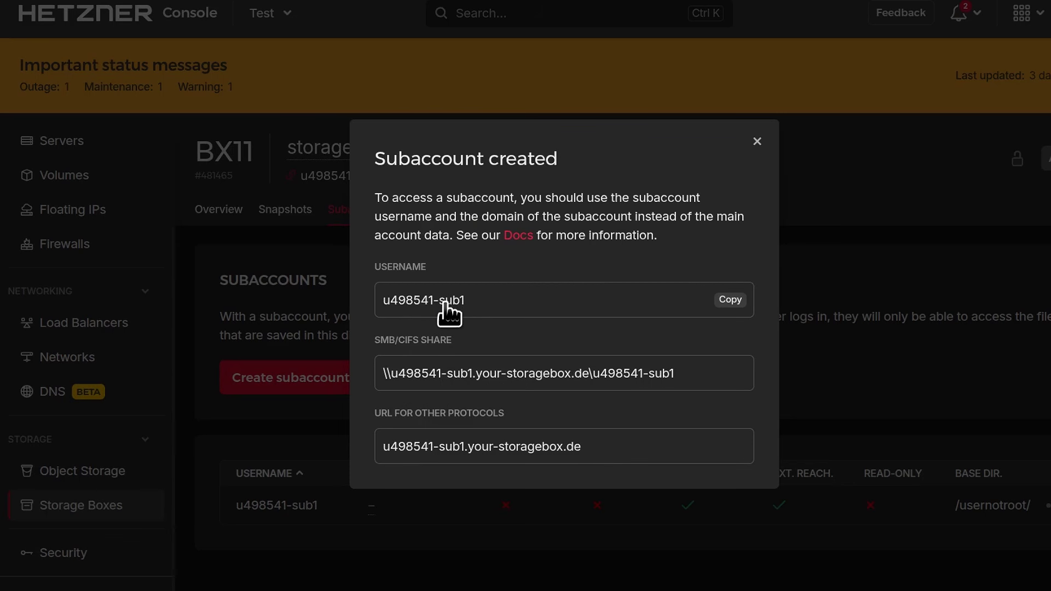
pyautogui.click(734, 301)
pyautogui.hotkey('alt', 'Tab')
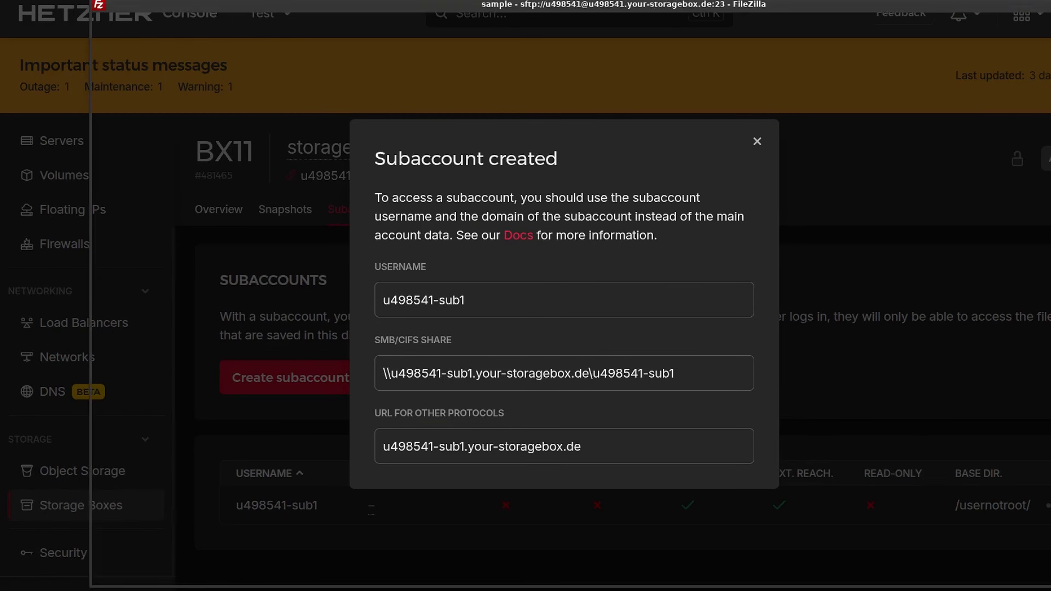
pyautogui.click(103, 25)
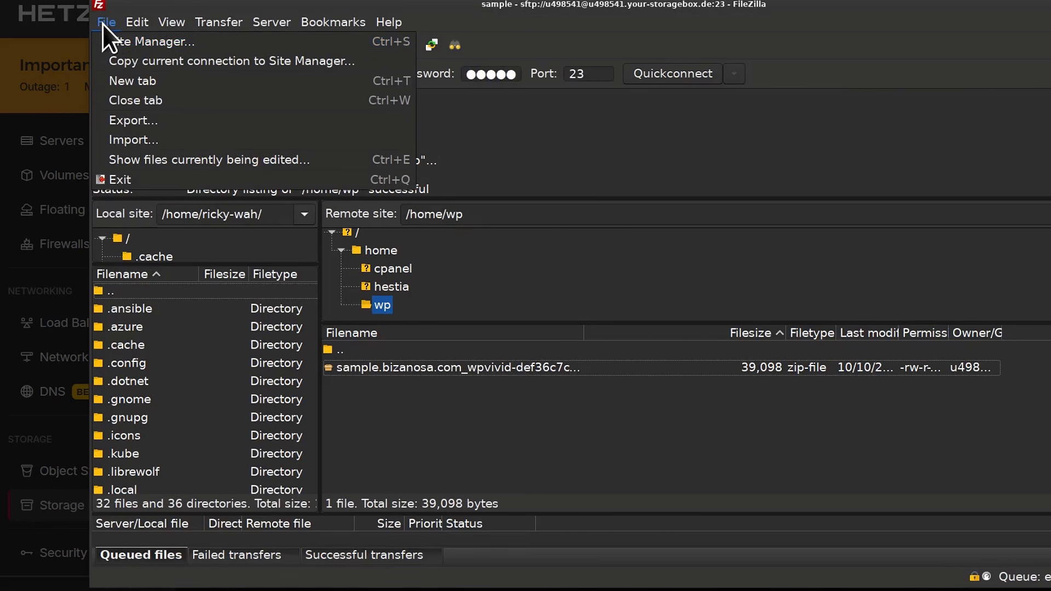
# Add a new FileZilla site named subacc using the SFTP protocol
pyautogui.click(146, 48)
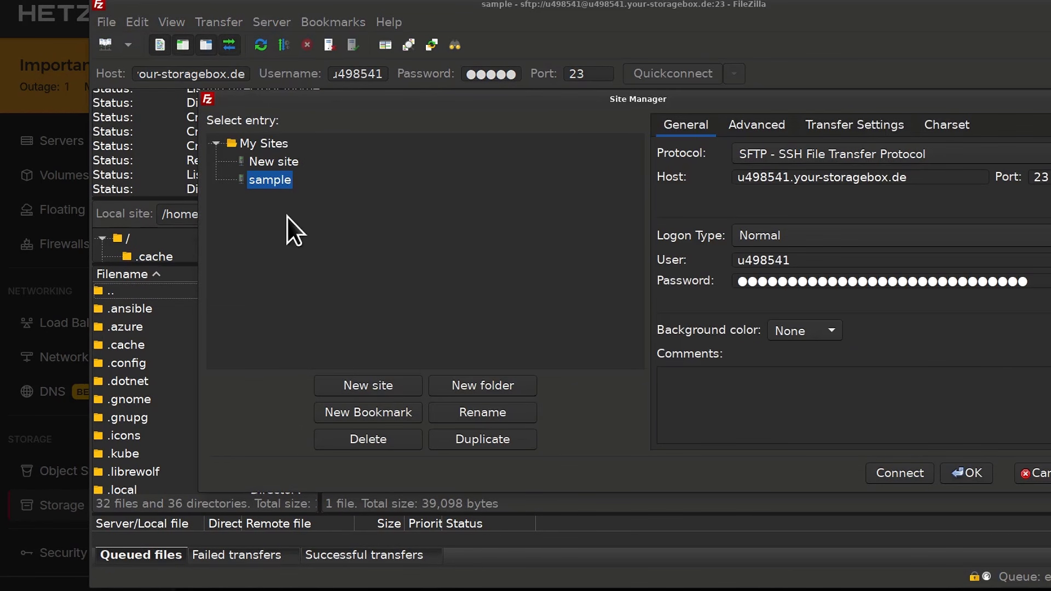
pyautogui.click(366, 387)
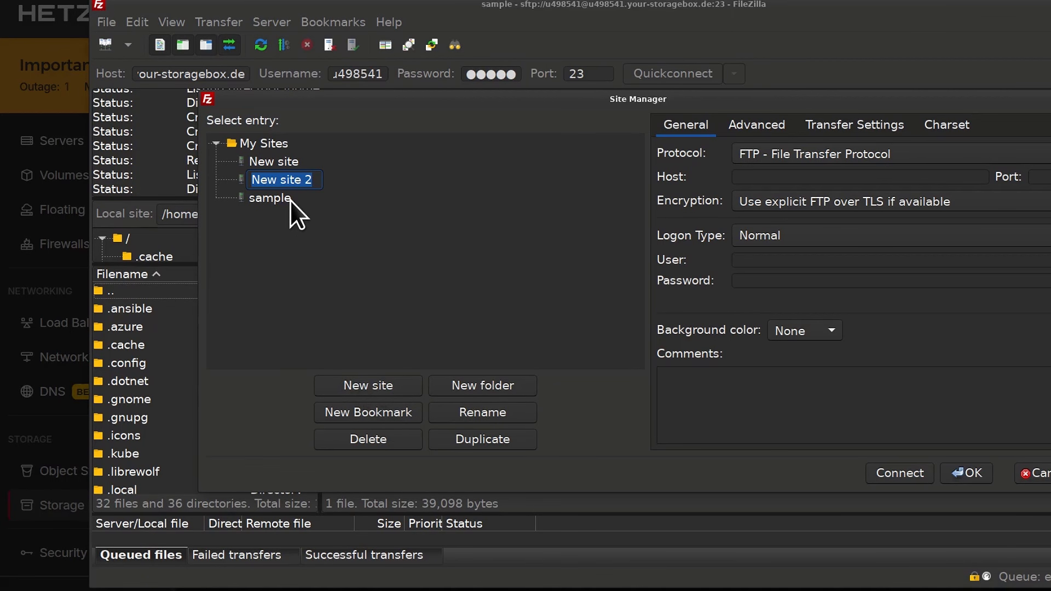
pyautogui.write('subacc')
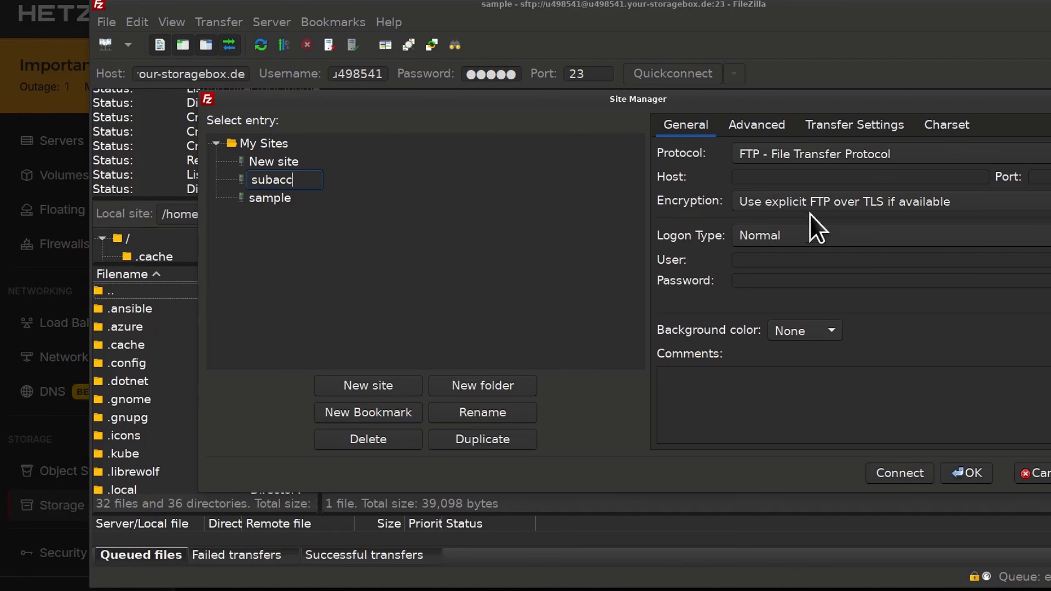
pyautogui.click(798, 152)
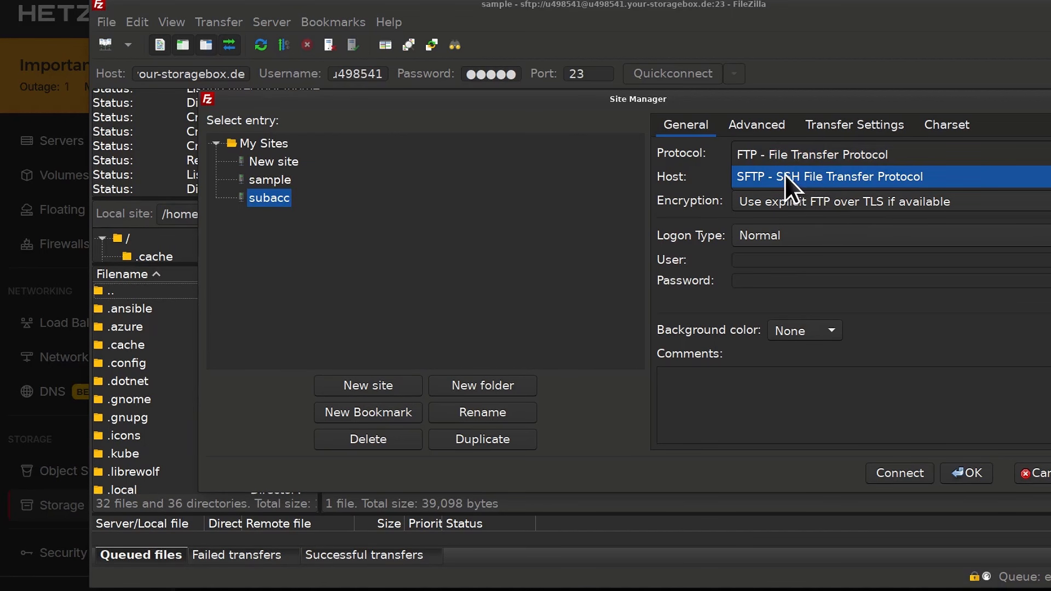
pyautogui.click(784, 175)
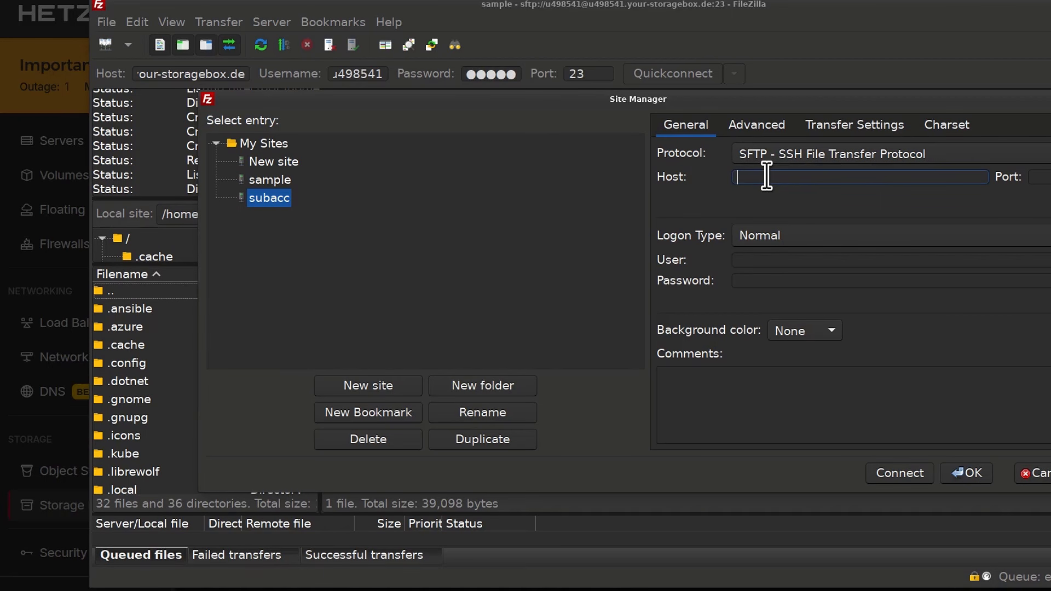
# Remove the mistakenly pasted host value and paste the subaccount username into User
pyautogui.rightClick(766, 175)
pyautogui.click(807, 227)
pyautogui.tripleClick(780, 175)
pyautogui.press('BackSpace')
pyautogui.click(740, 260)
pyautogui.rightClick(740, 260)
pyautogui.click(778, 308)
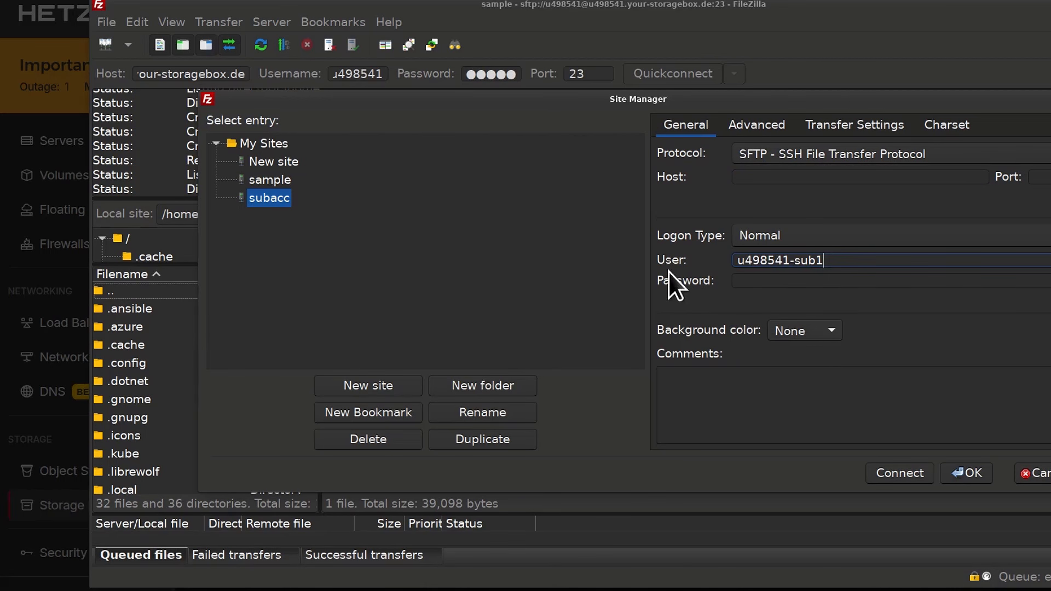
# Copy the subaccount's server address from Hetzner into Host and set the port to 23
pyautogui.hotkey('alt', 'Tab')
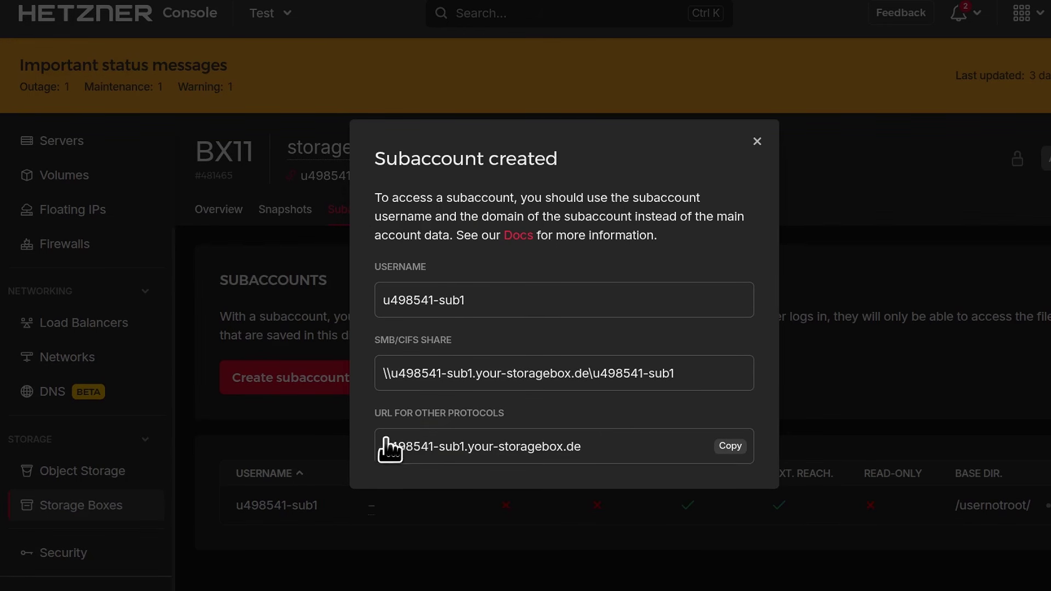
pyautogui.click(738, 450)
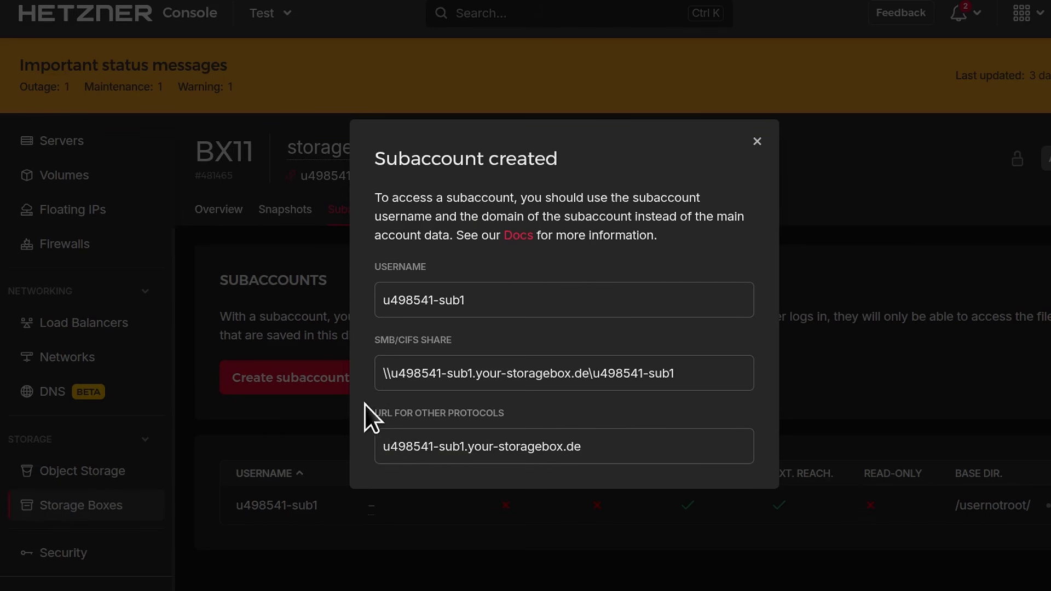
pyautogui.click(739, 449)
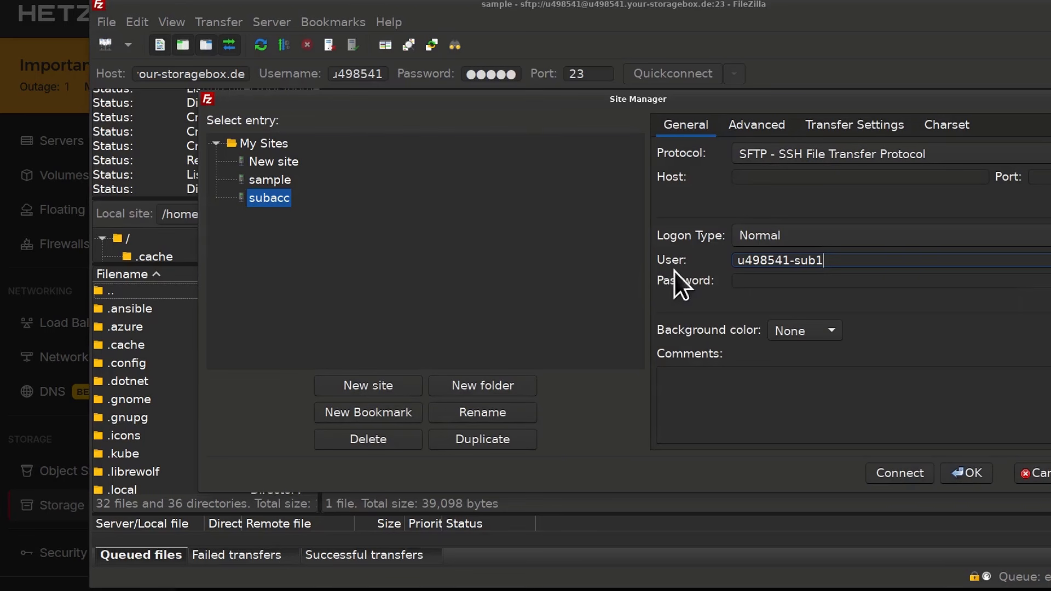
pyautogui.click(762, 175)
pyautogui.rightClick(761, 173)
pyautogui.click(798, 223)
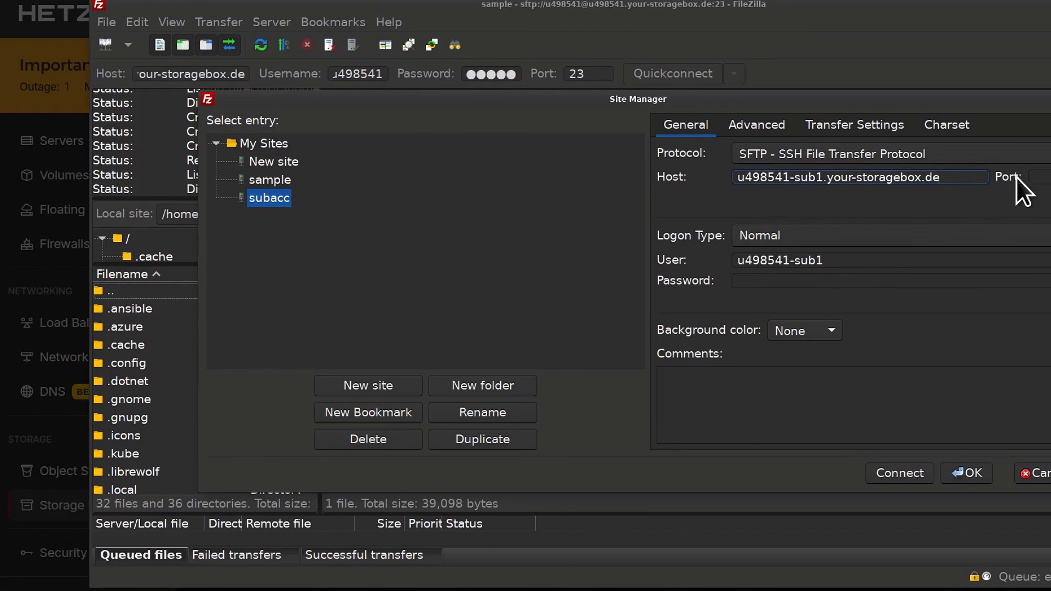
pyautogui.click(1044, 180)
pyautogui.write('23')
# Copy the subaccount password from the notes, paste it into the site, and connect
pyautogui.click(249, 1)
pyautogui.tripleClick(129, 31)
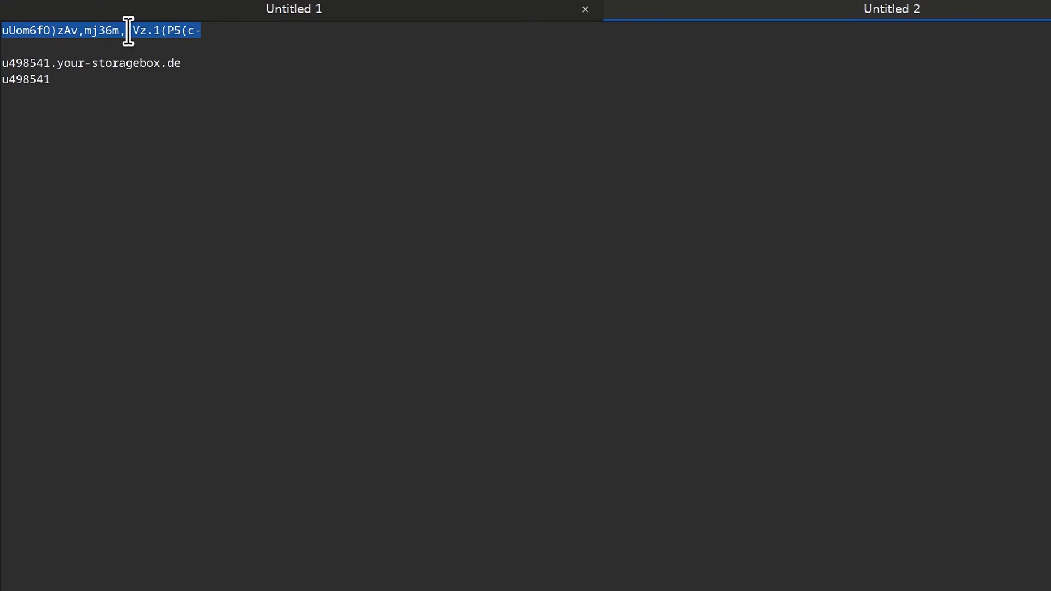
pyautogui.rightClick(129, 31)
pyautogui.click(162, 103)
pyautogui.hotkey('alt', 'Tab')
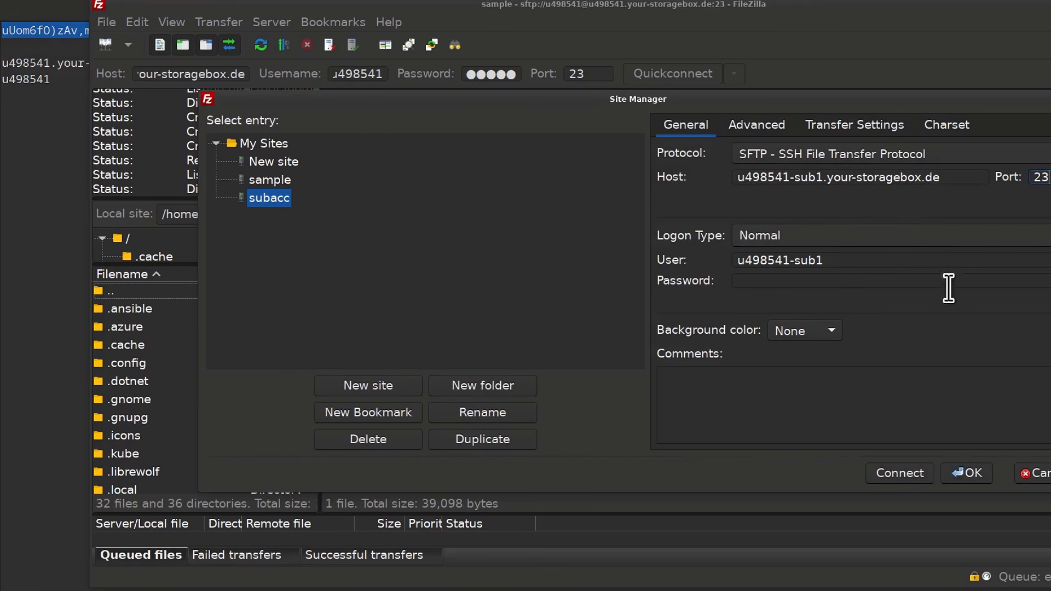
pyautogui.rightClick(784, 281)
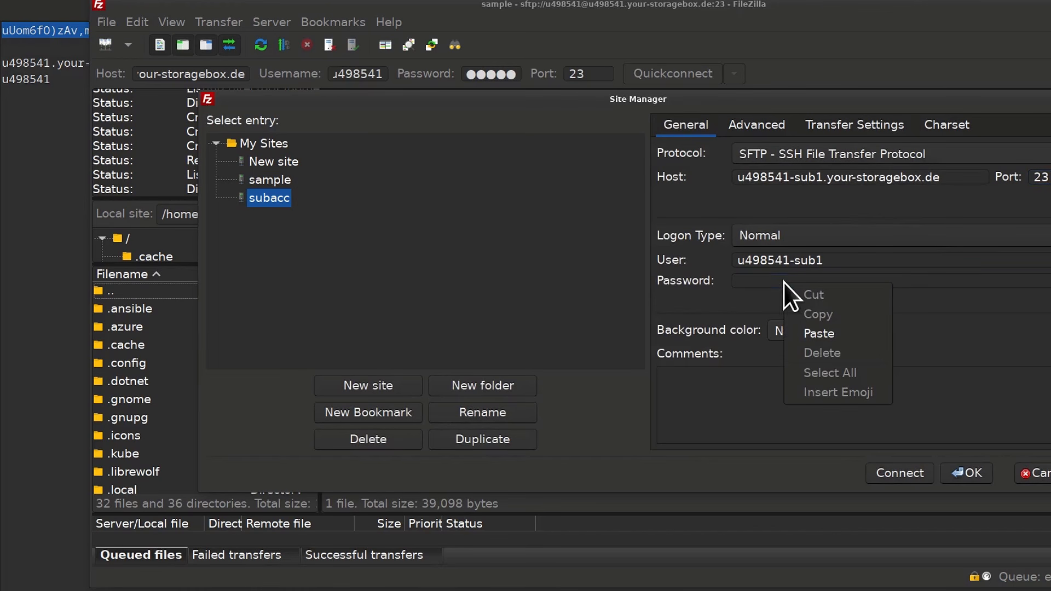
pyautogui.click(823, 336)
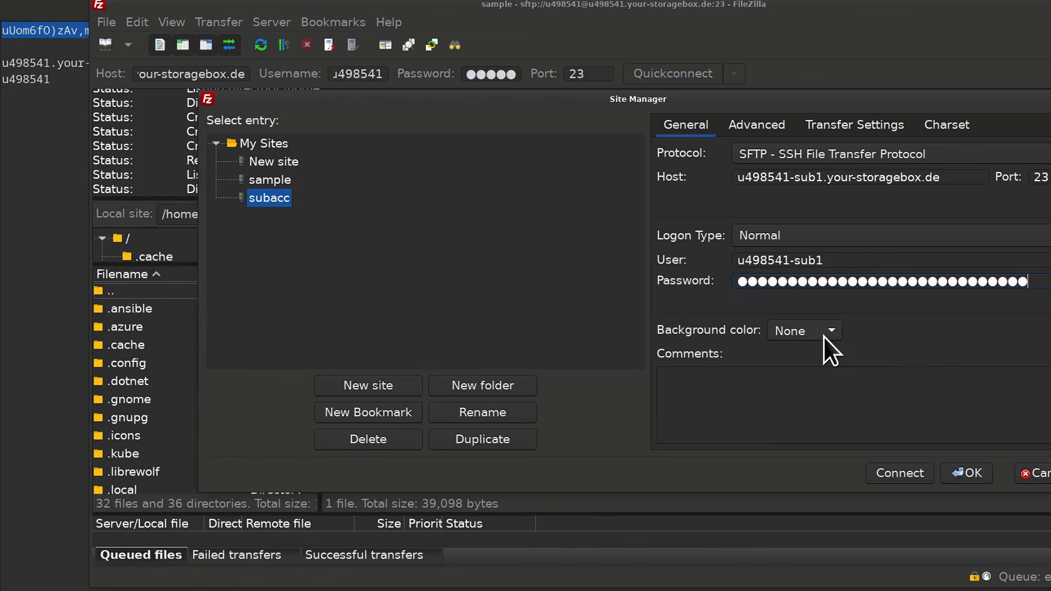
pyautogui.click(902, 472)
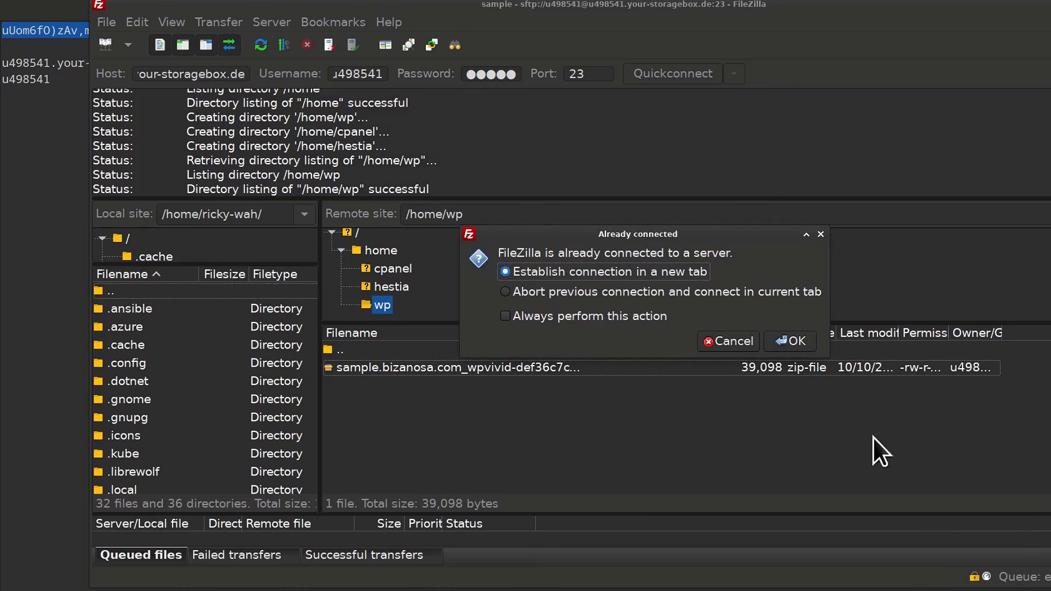
# Connect to subacc in a new tab, accept the host key, and create /home/wp
pyautogui.click(793, 341)
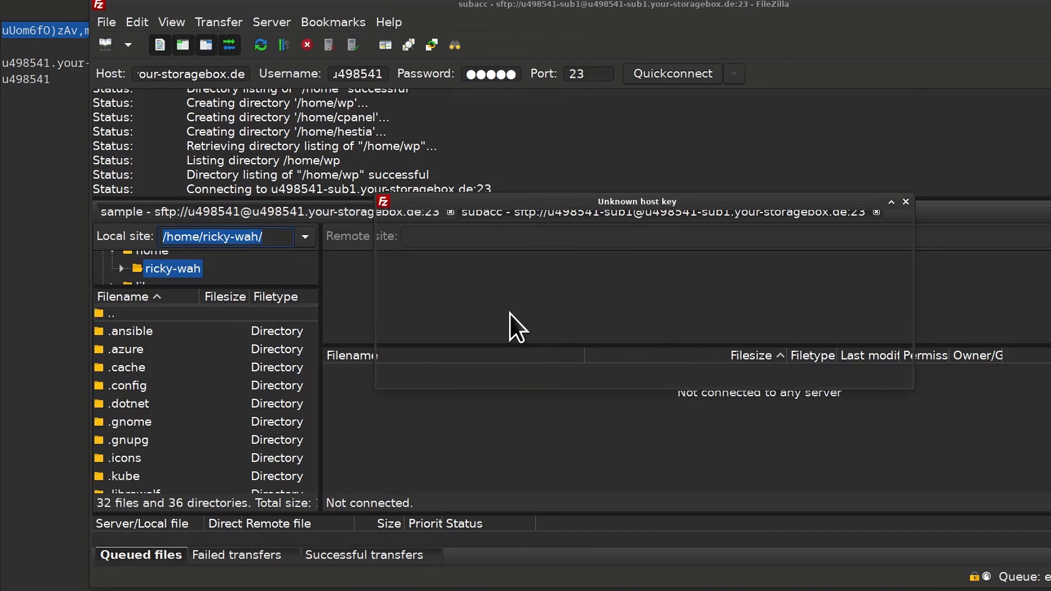
pyautogui.click(878, 377)
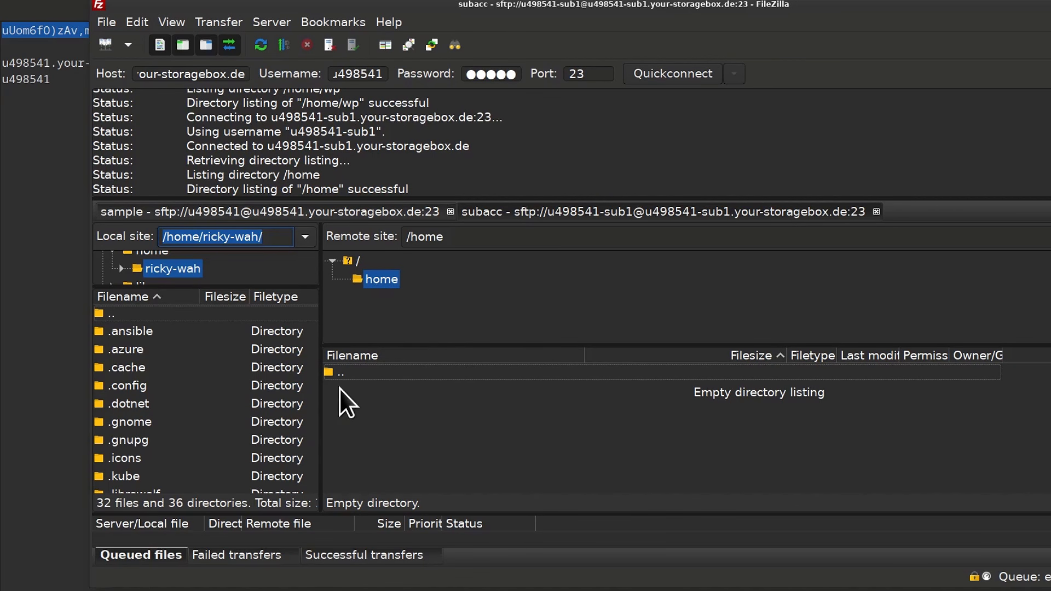
pyautogui.rightClick(349, 400)
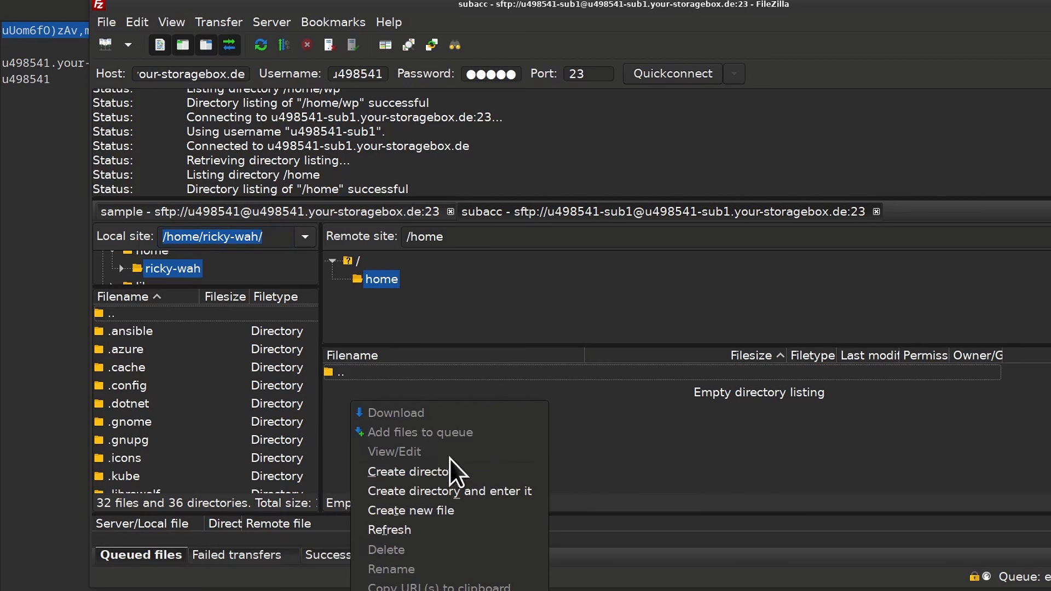
pyautogui.click(419, 473)
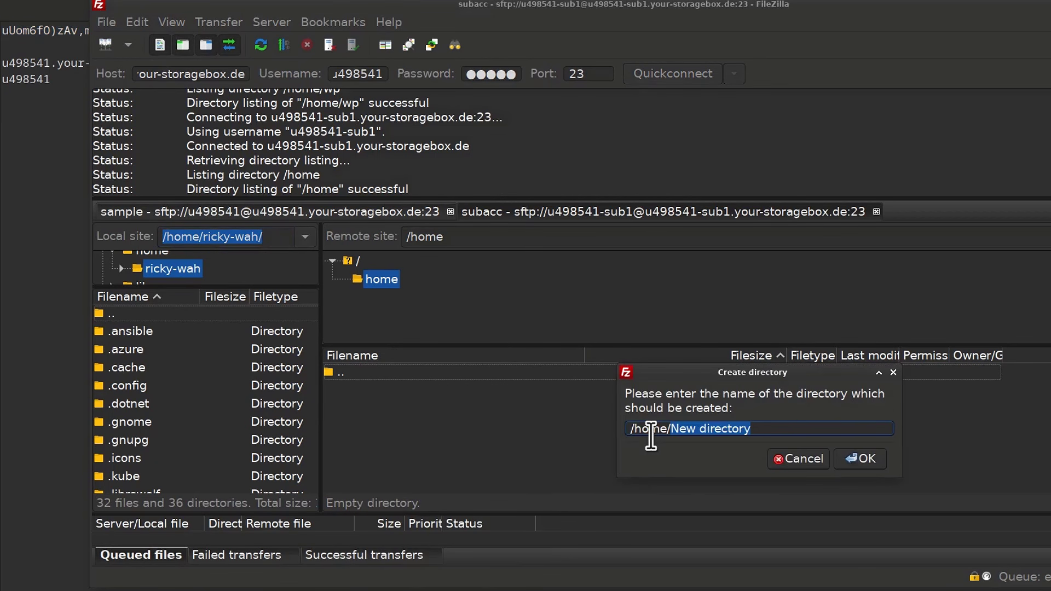
pyautogui.write('wp')
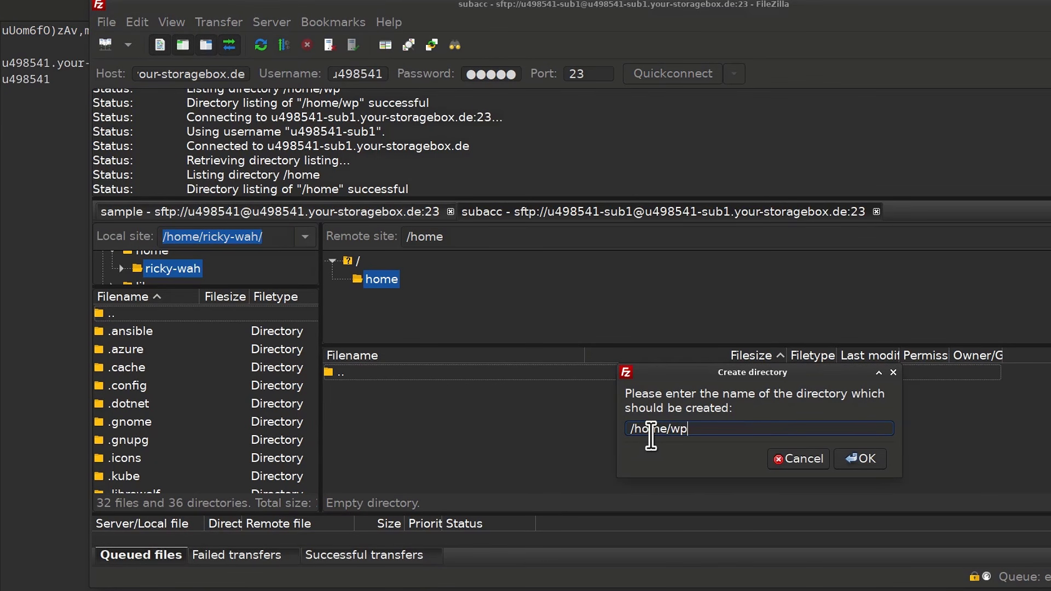
pyautogui.click(873, 462)
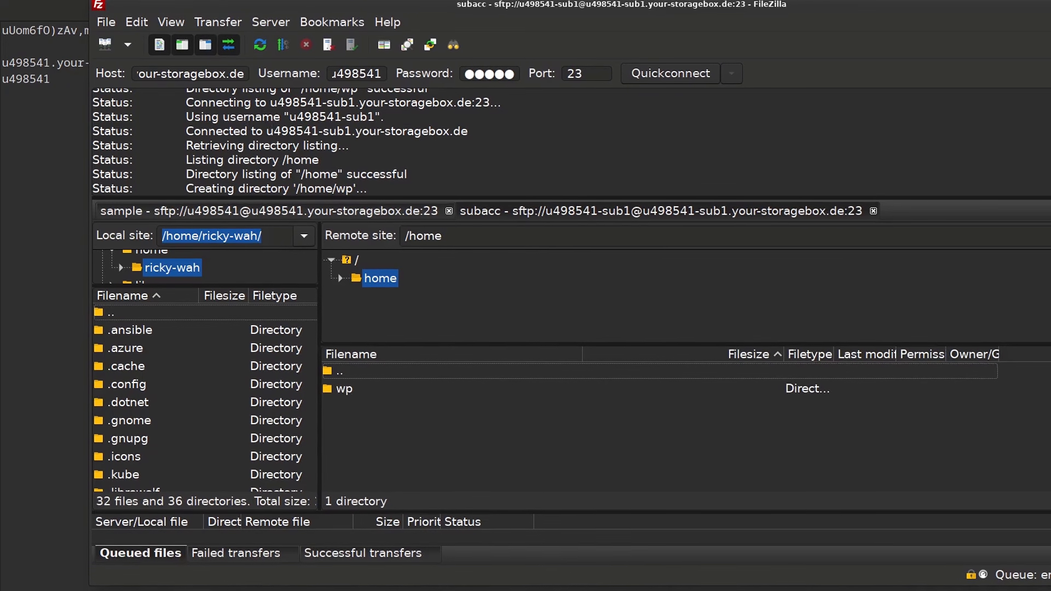
# Close the Subaccount created notice and review the subaccount's Edit settings without saving changes
pyautogui.hotkey('alt', 'Tab')
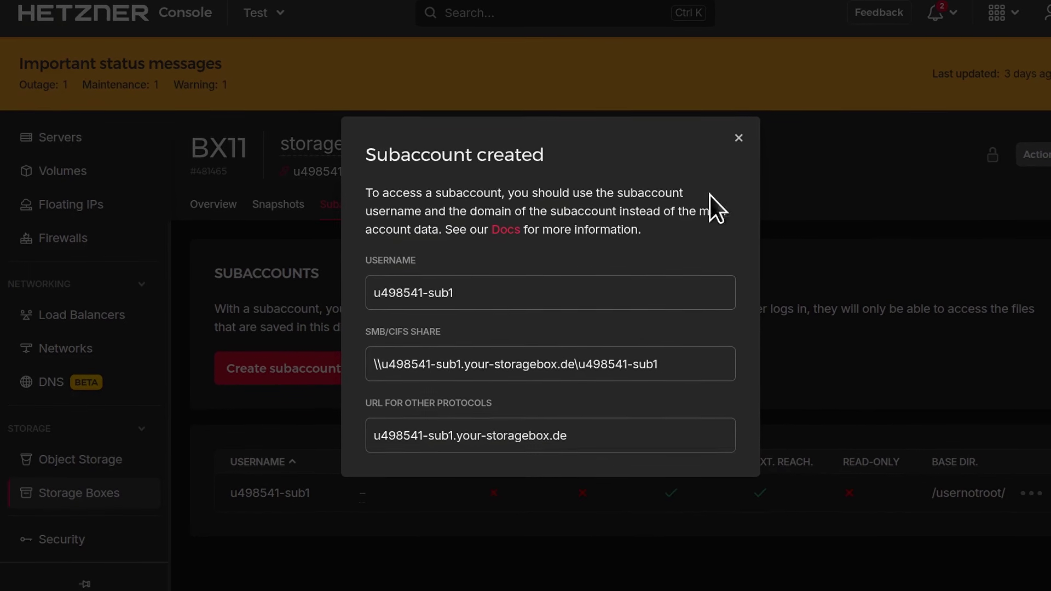
pyautogui.click(740, 146)
pyautogui.scroll(-2, 471, 381)
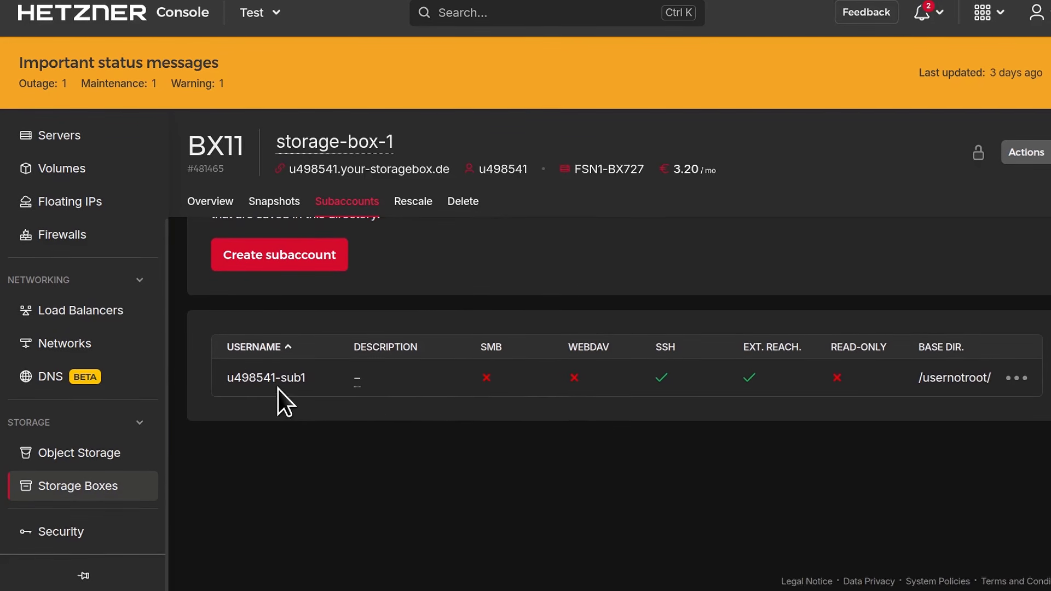
pyautogui.click(1008, 377)
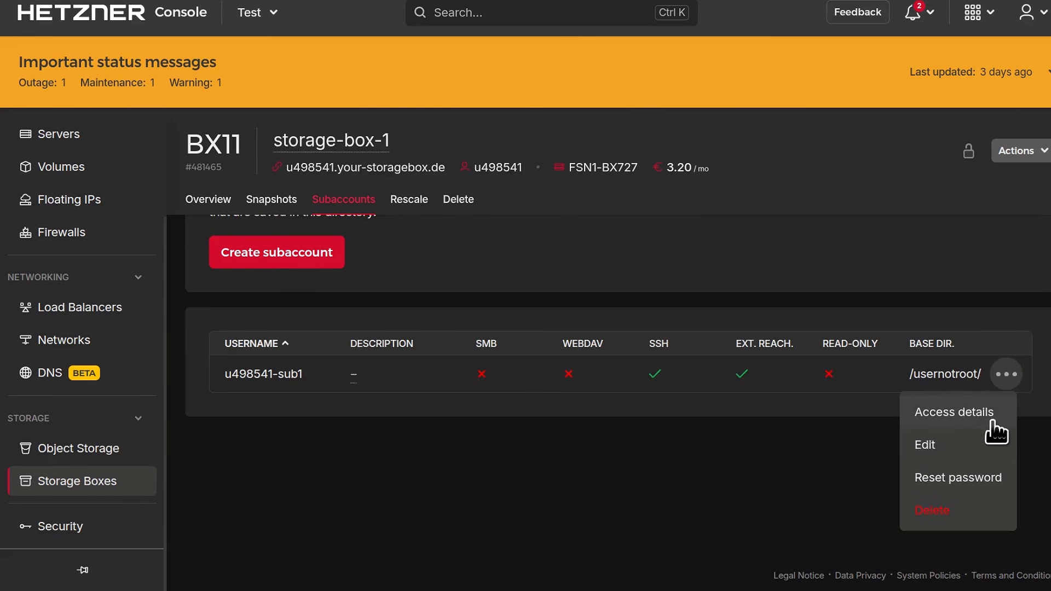
pyautogui.click(932, 449)
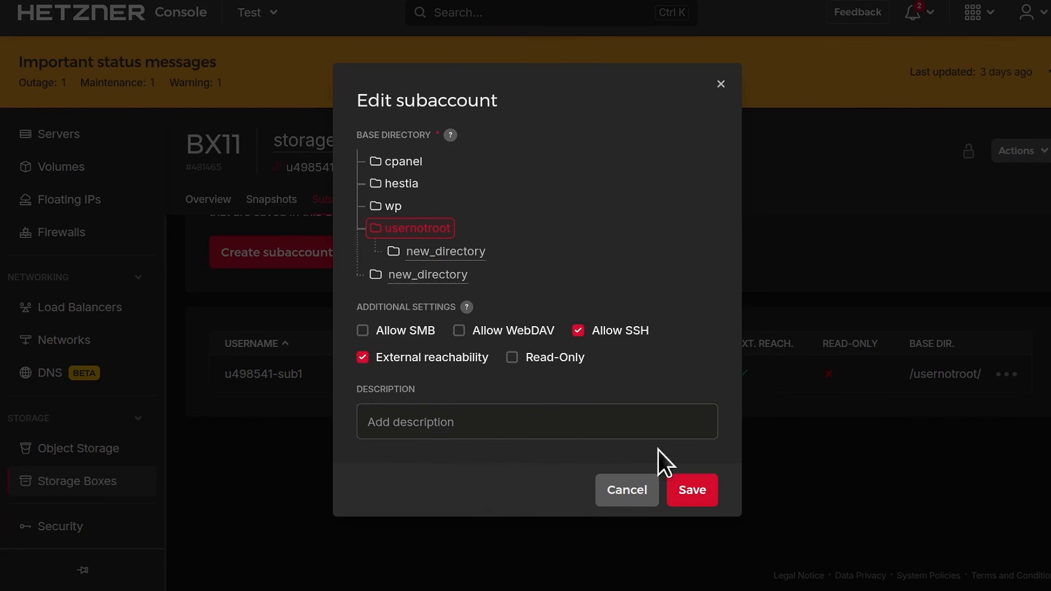
pyautogui.click(721, 84)
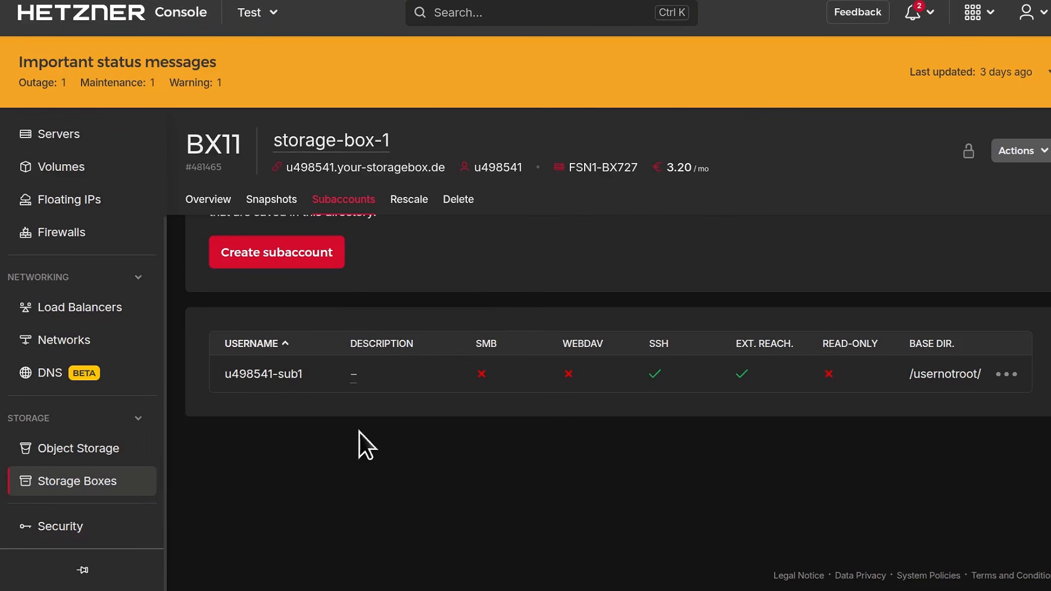
pyautogui.click(1010, 375)
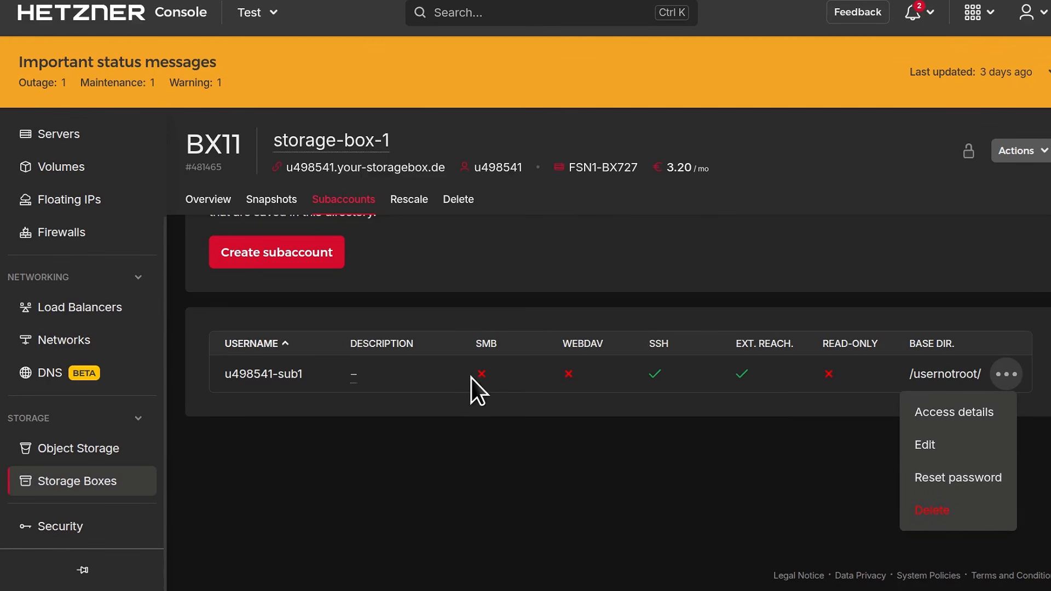
# View the storage box overview and Reset password dialog unchanged, then select wp in FileZilla
pyautogui.click(213, 204)
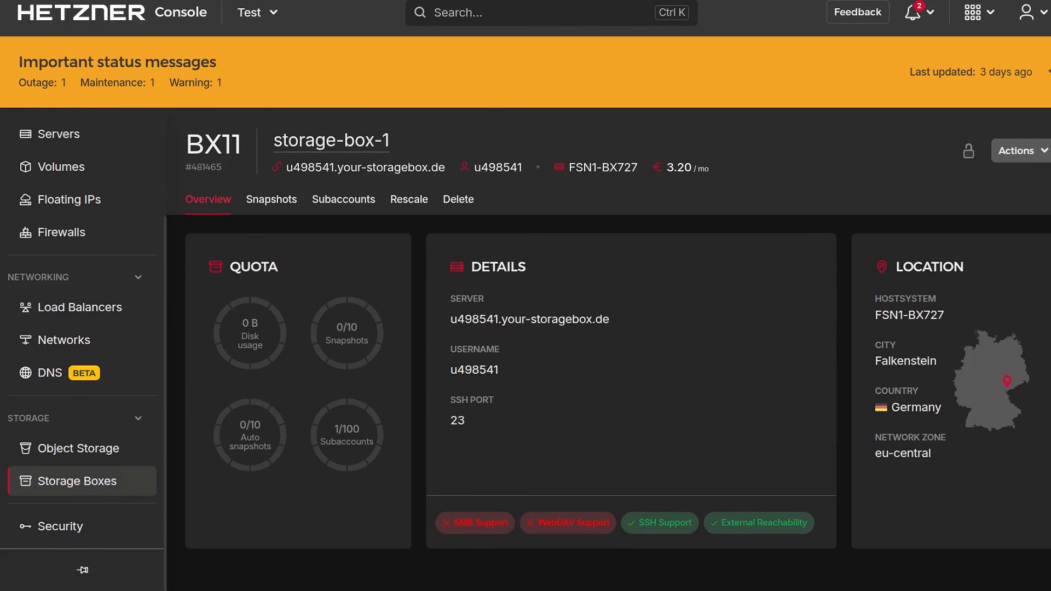
pyautogui.click(1035, 155)
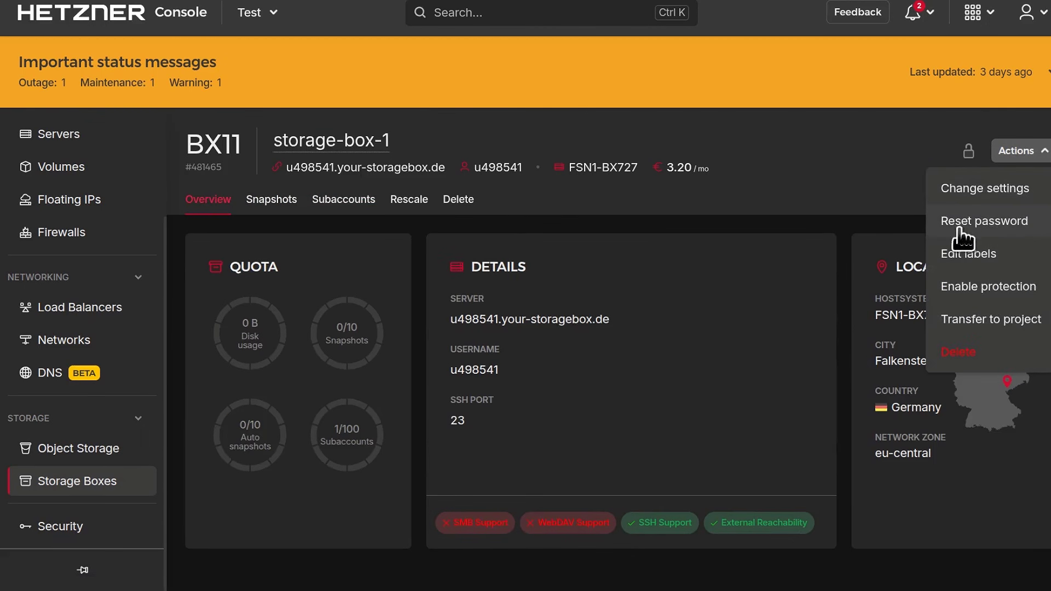
pyautogui.click(994, 224)
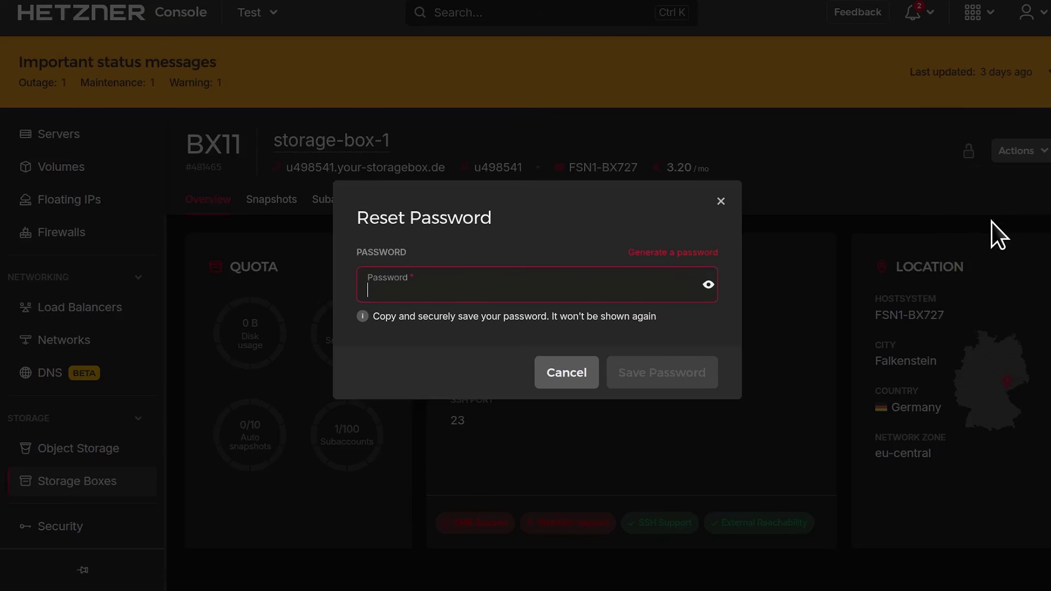
pyautogui.click(721, 201)
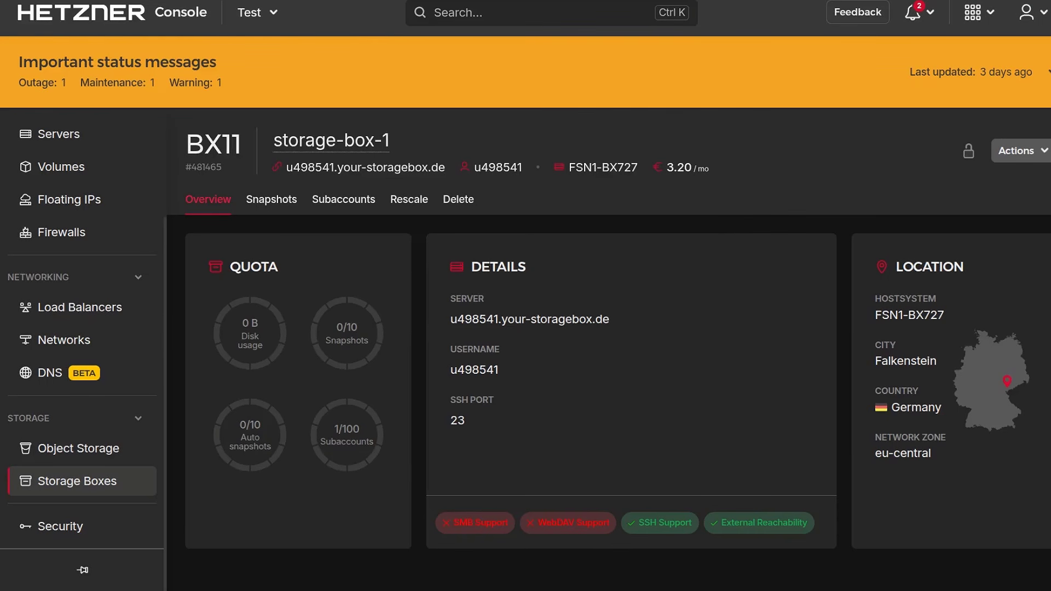
pyautogui.hotkey('alt', 'Tab')
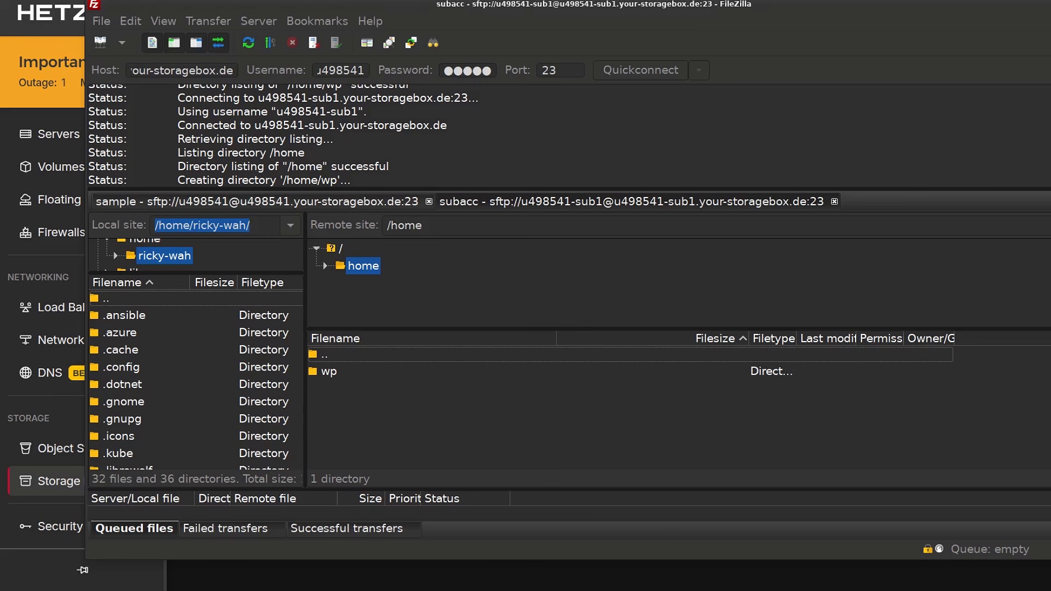
pyautogui.click(328, 376)
pyautogui.hotkey('alt', 'Tab')
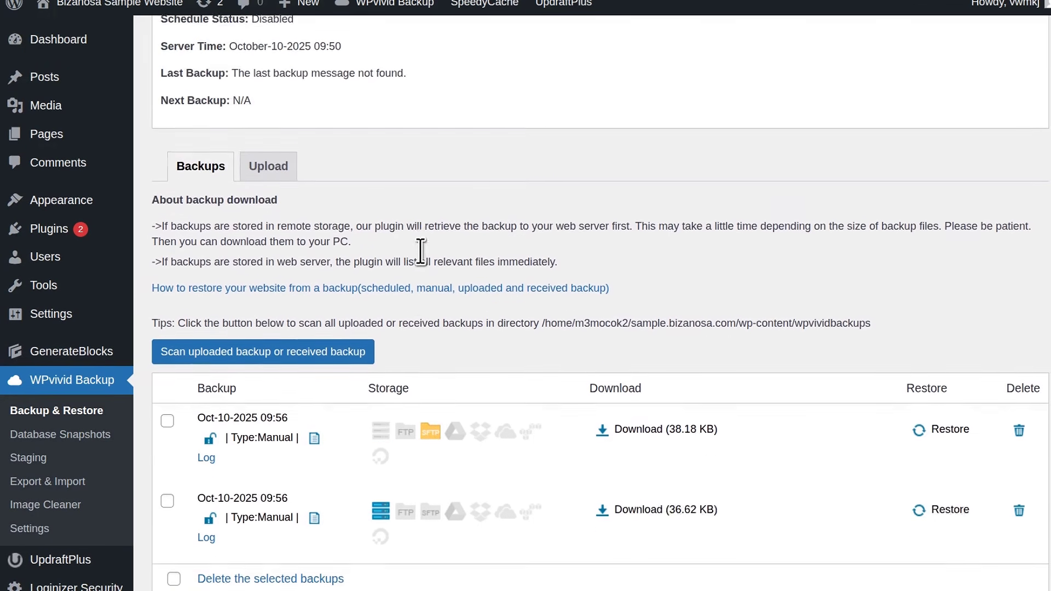
# Switch WPvivid to its Remote Storage tab to reveal the empty SFTP account form
pyautogui.scroll(10, 420, 251)
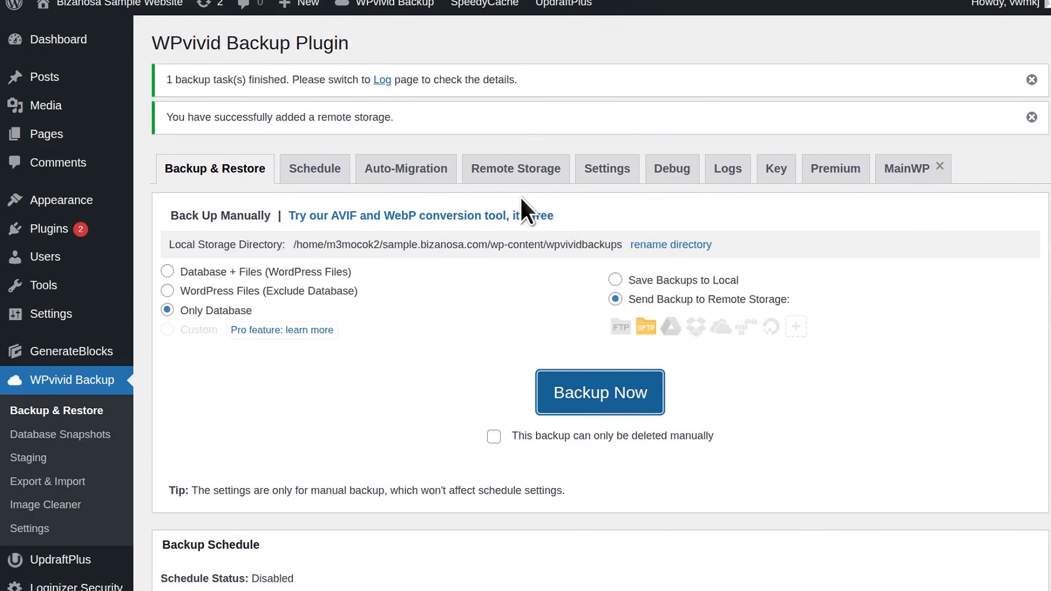
pyautogui.click(527, 168)
pyautogui.scroll(-3, 623, 333)
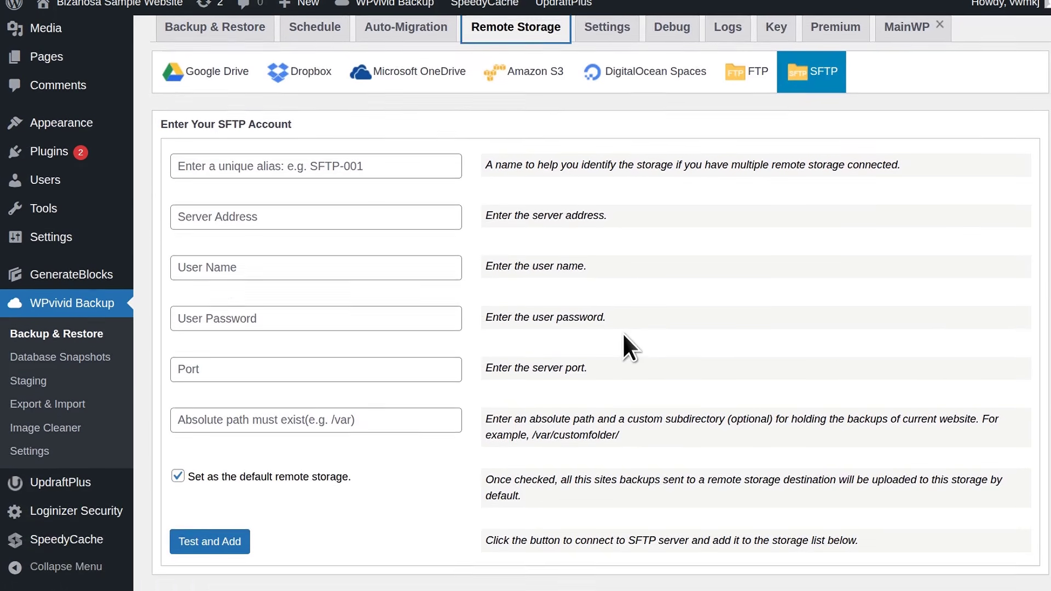
pyautogui.scroll(3, 624, 345)
pyautogui.scroll(-3, 305, 289)
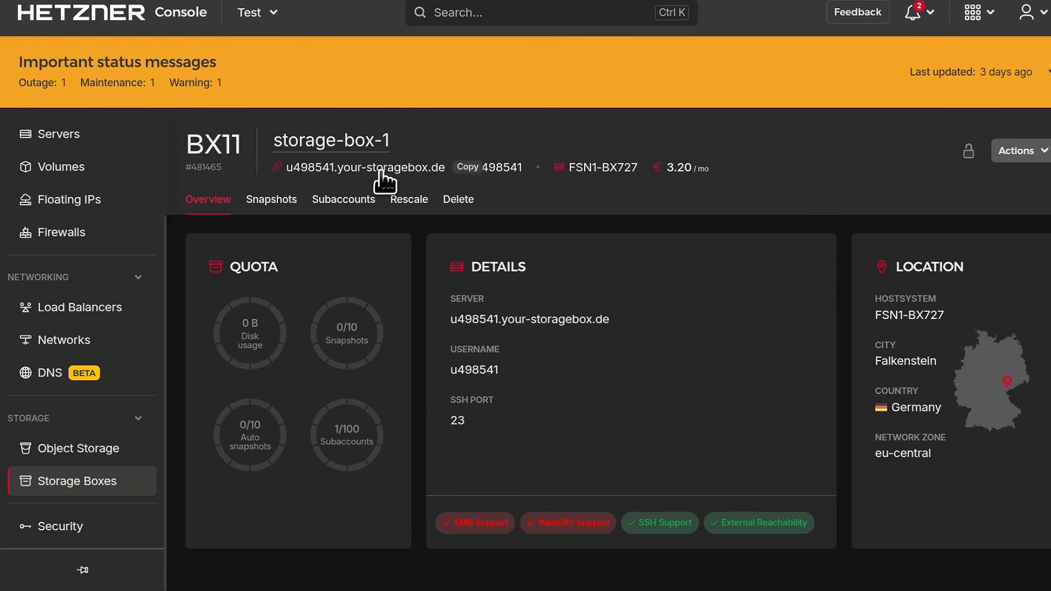
# Copy the subaccount's server URL from its Access details in Hetzner Console
pyautogui.click(343, 202)
pyautogui.scroll(-2, 471, 307)
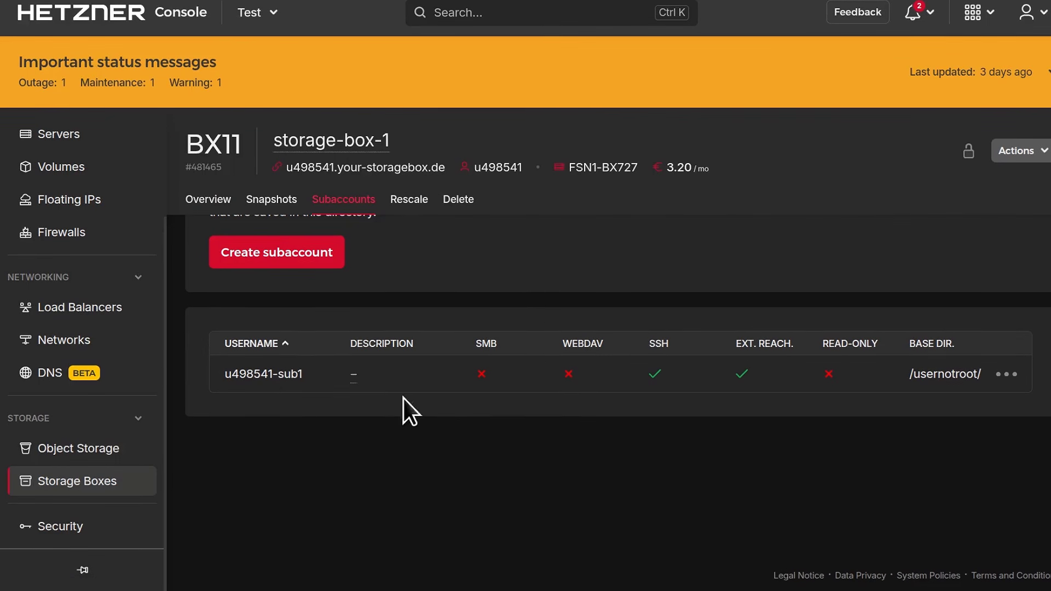
pyautogui.click(1005, 377)
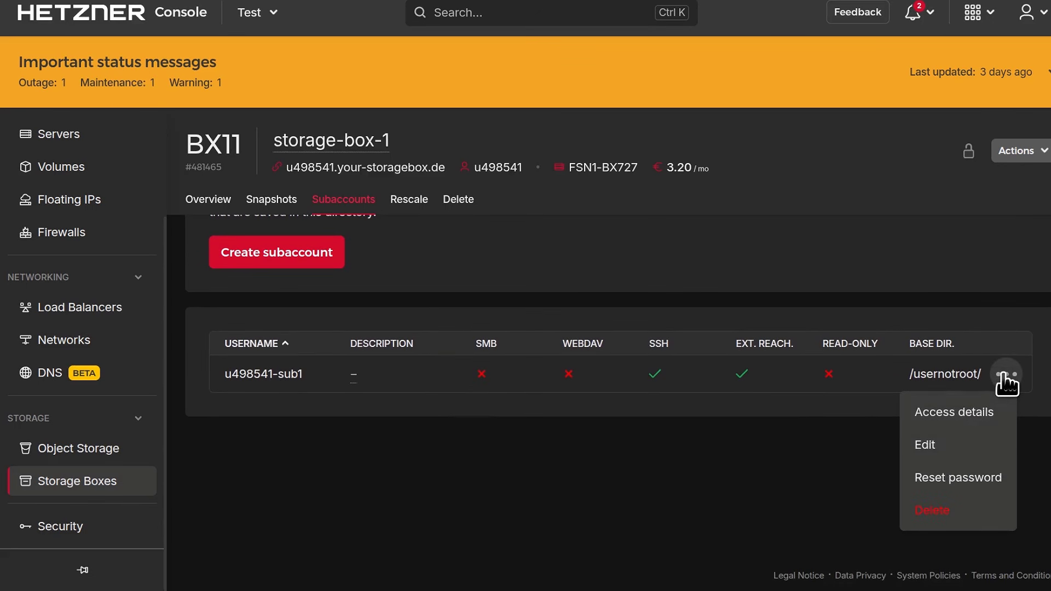
pyautogui.click(962, 415)
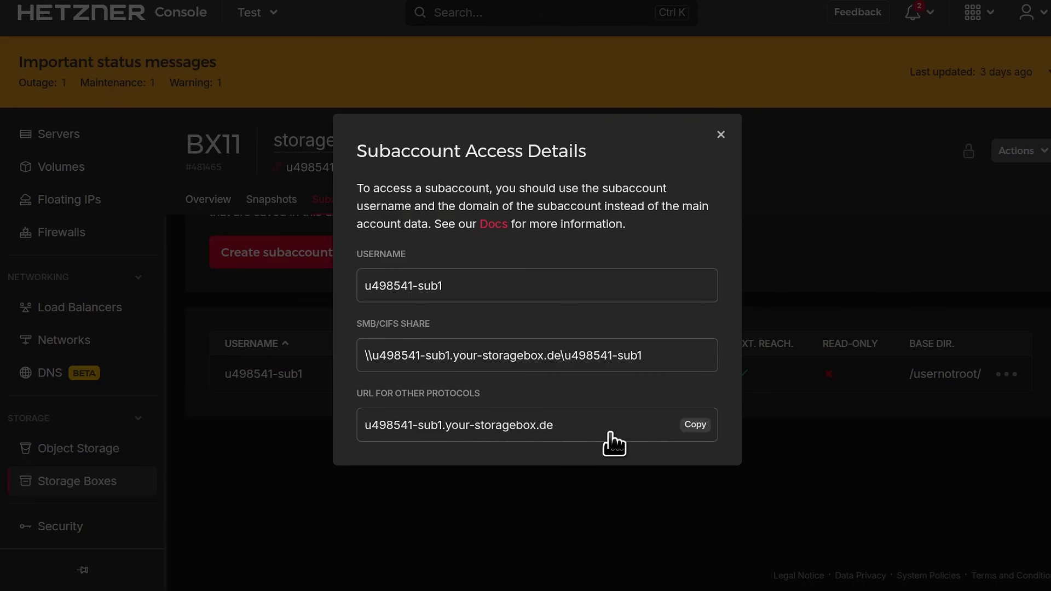
pyautogui.click(696, 425)
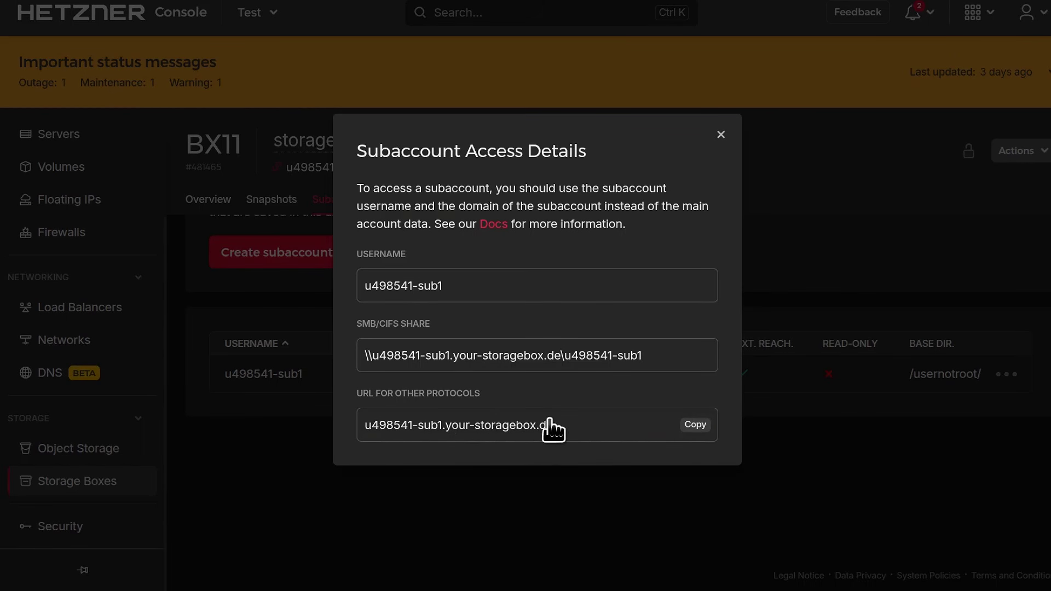
pyautogui.click(715, 423)
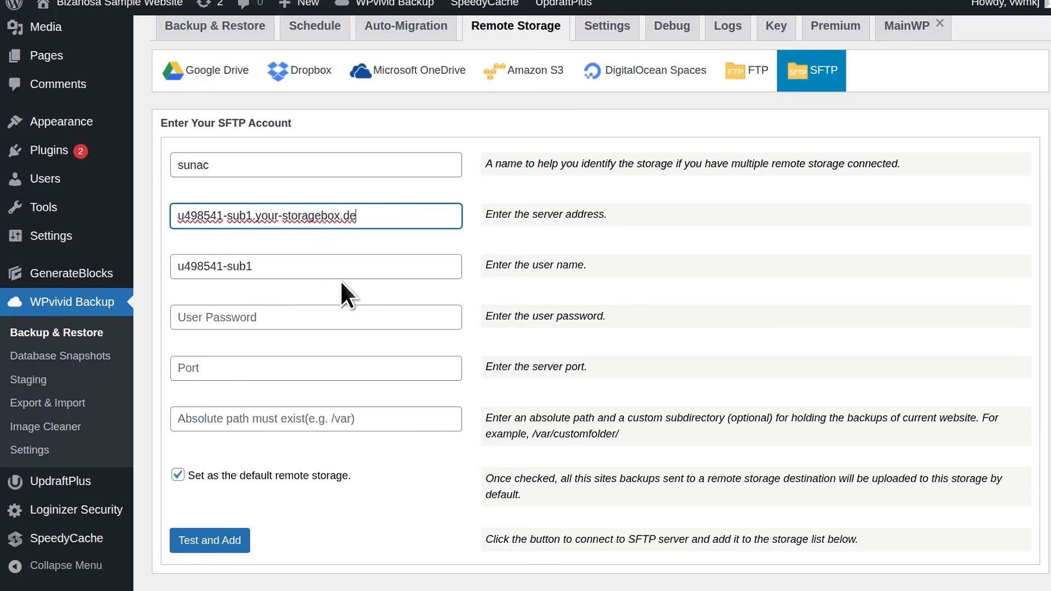
# Copy the saved subaccount password line from the Mousepad notes
pyautogui.scroll(-3, 335, 291)
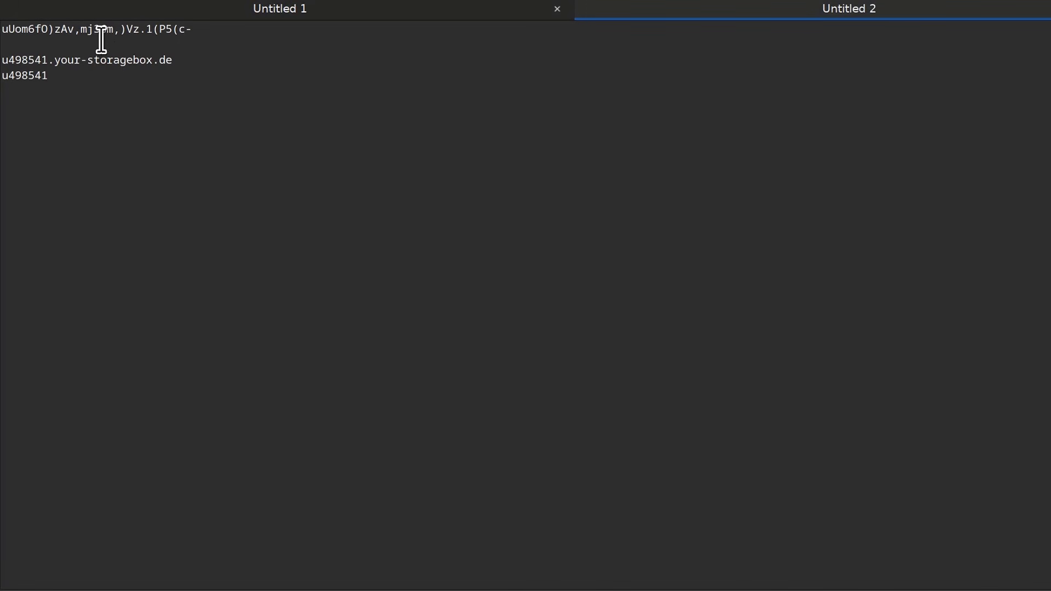
pyautogui.tripleClick(97, 28)
pyautogui.rightClick(96, 28)
pyautogui.click(159, 92)
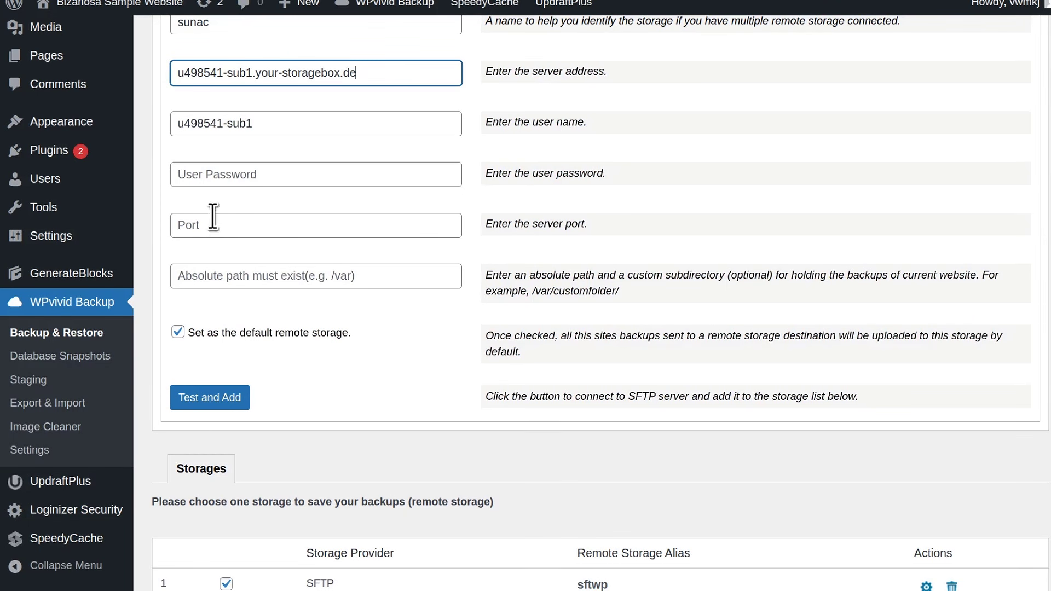
# Paste the password, set the absolute path to wp, and run Test and Add
pyautogui.click(228, 173)
pyautogui.rightClick(227, 172)
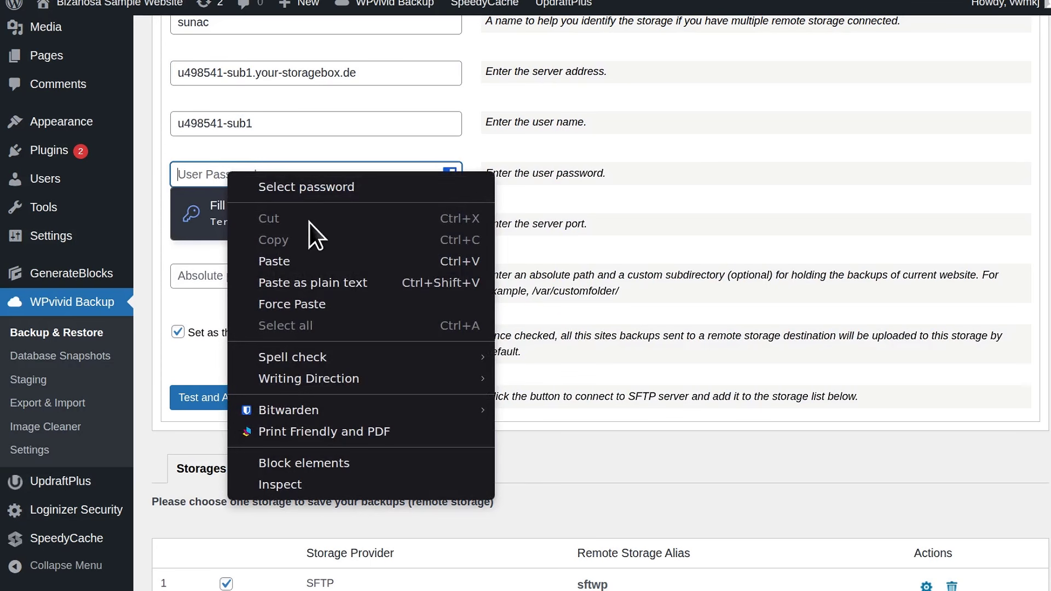
pyautogui.click(286, 260)
pyautogui.click(200, 223)
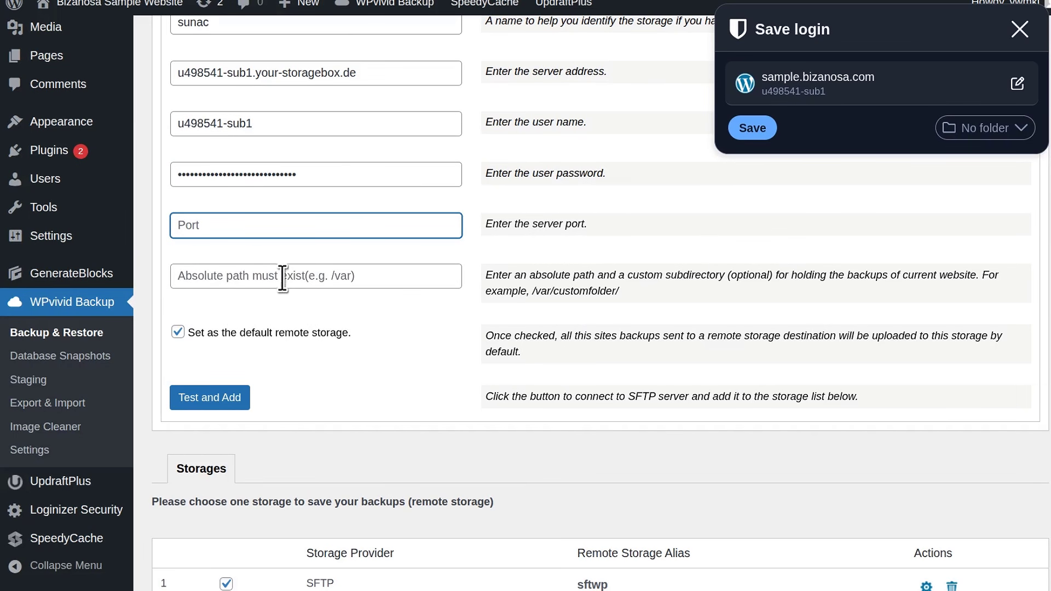
pyautogui.click(245, 277)
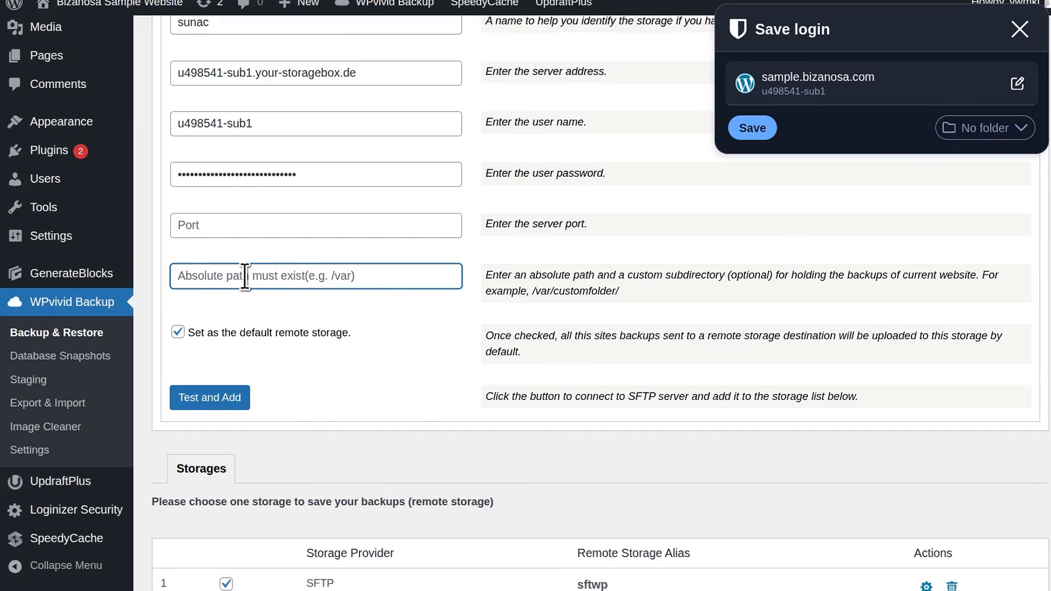
pyautogui.write('wp')
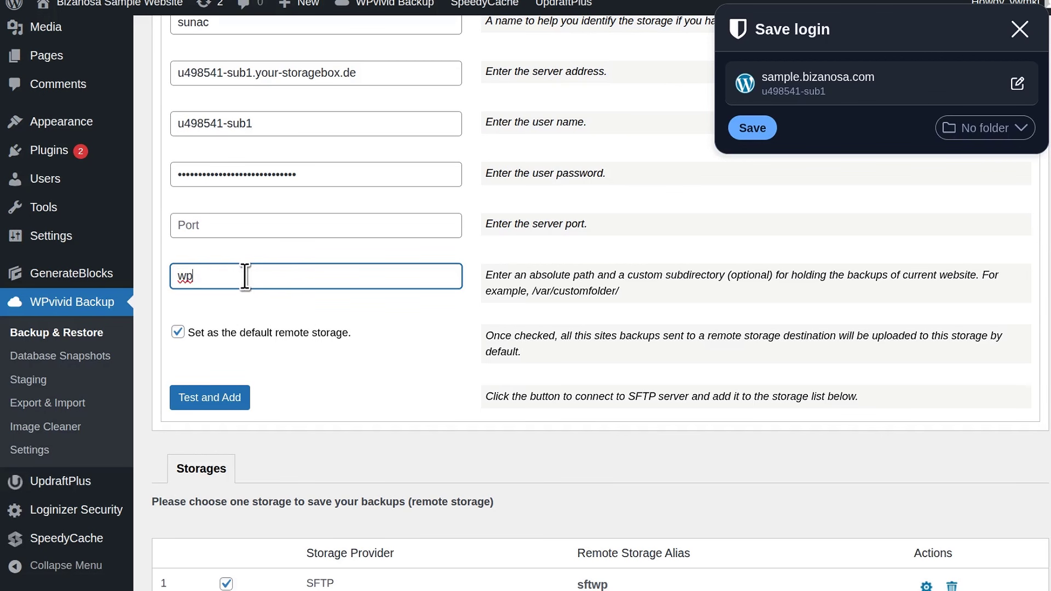
pyautogui.click(207, 399)
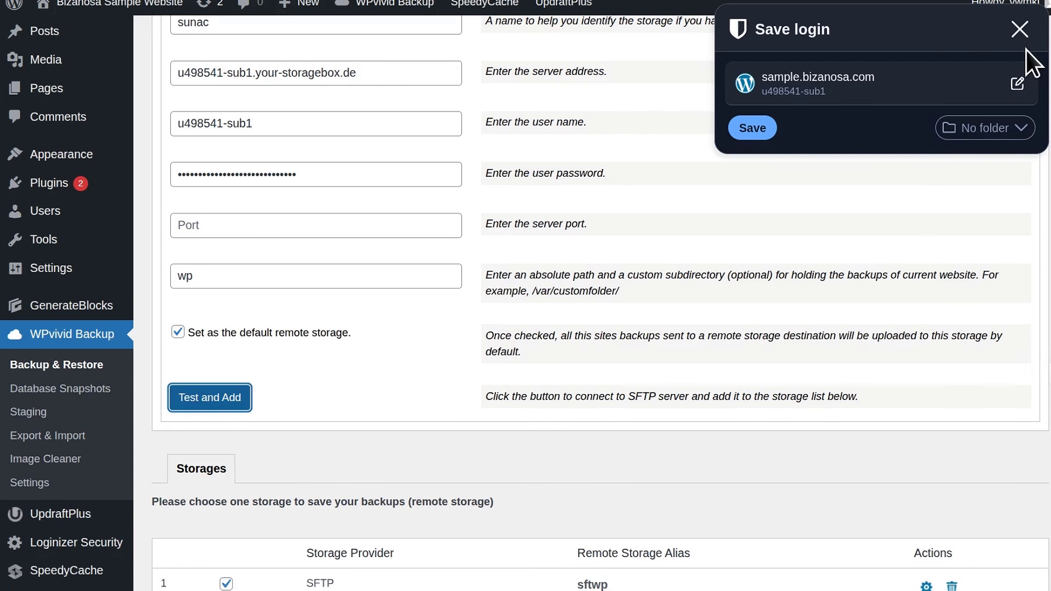
# Dismiss the save-login prompt, enter port 22, and rerun Test and Add
pyautogui.click(1024, 30)
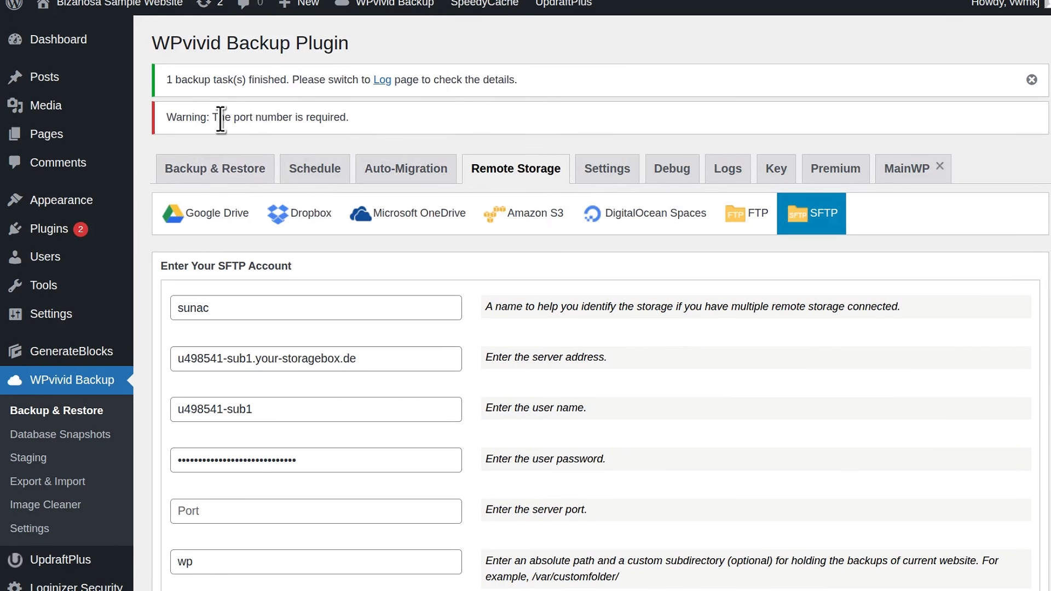
pyautogui.scroll(-1, 360, 356)
pyautogui.scroll(-4, 360, 356)
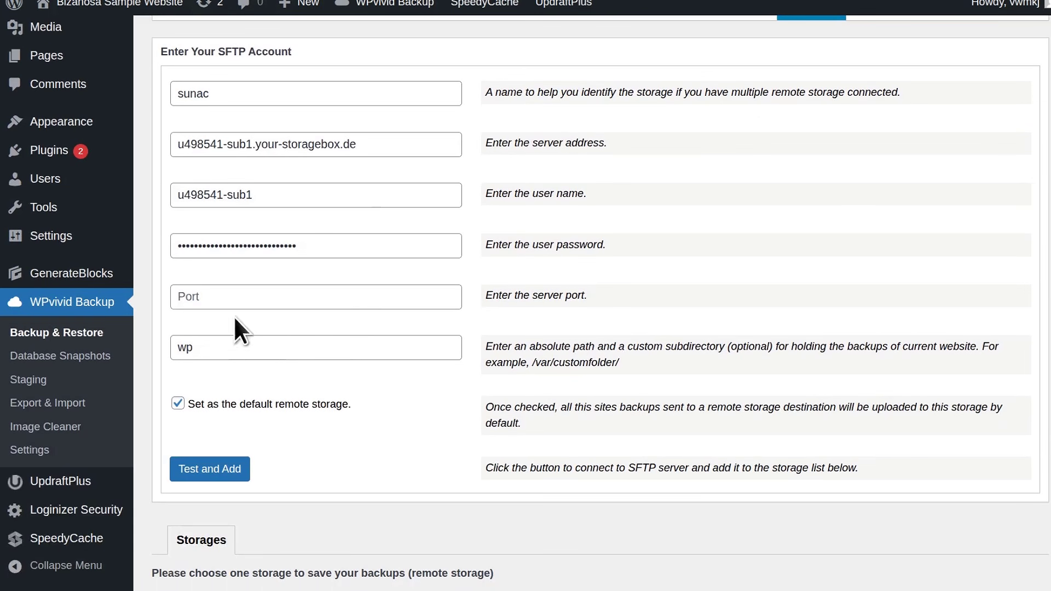
pyautogui.click(199, 298)
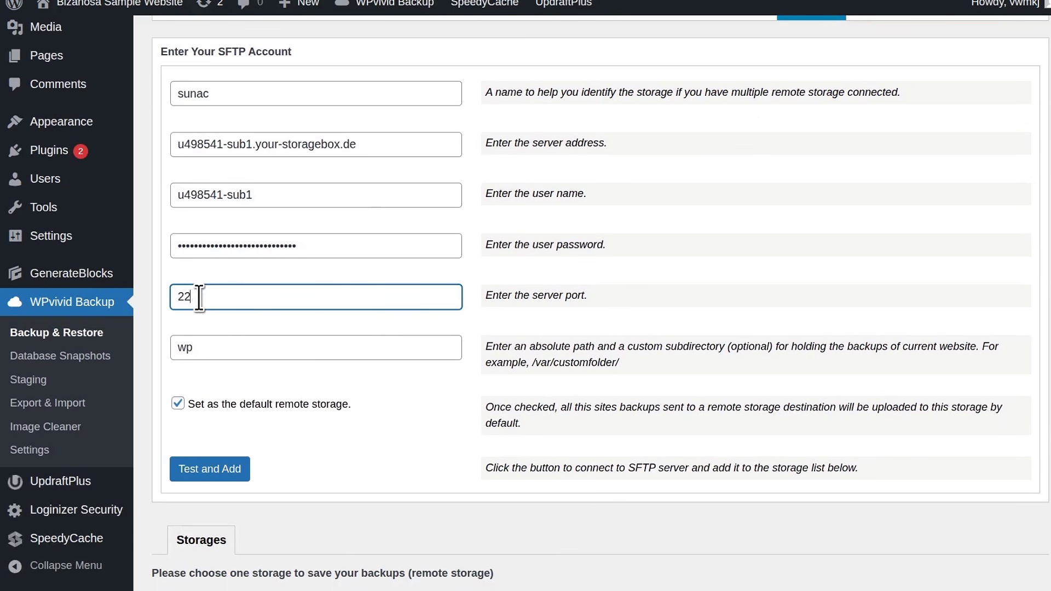
pyautogui.scroll(-3, 296, 405)
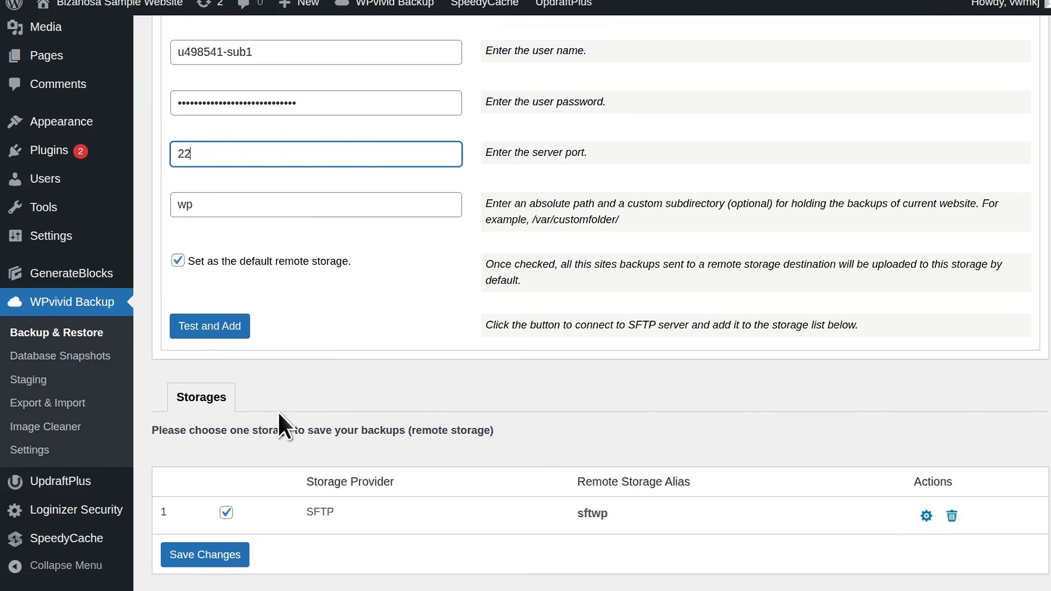
pyautogui.click(219, 329)
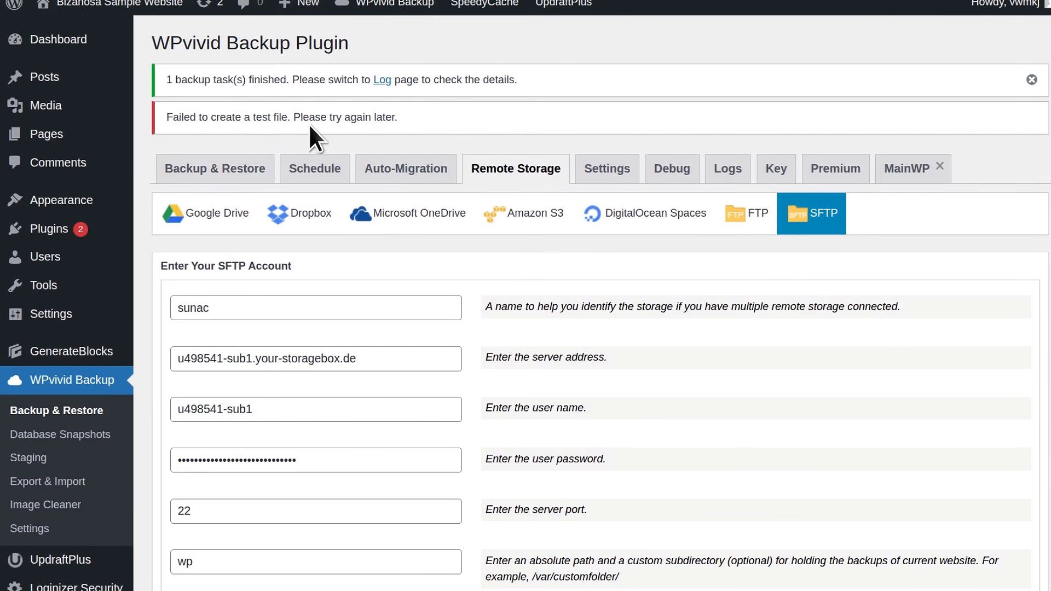
# Dismiss the backup notice, change the path to /wp, and test and add the storage
pyautogui.click(1031, 81)
pyautogui.scroll(-3, 402, 323)
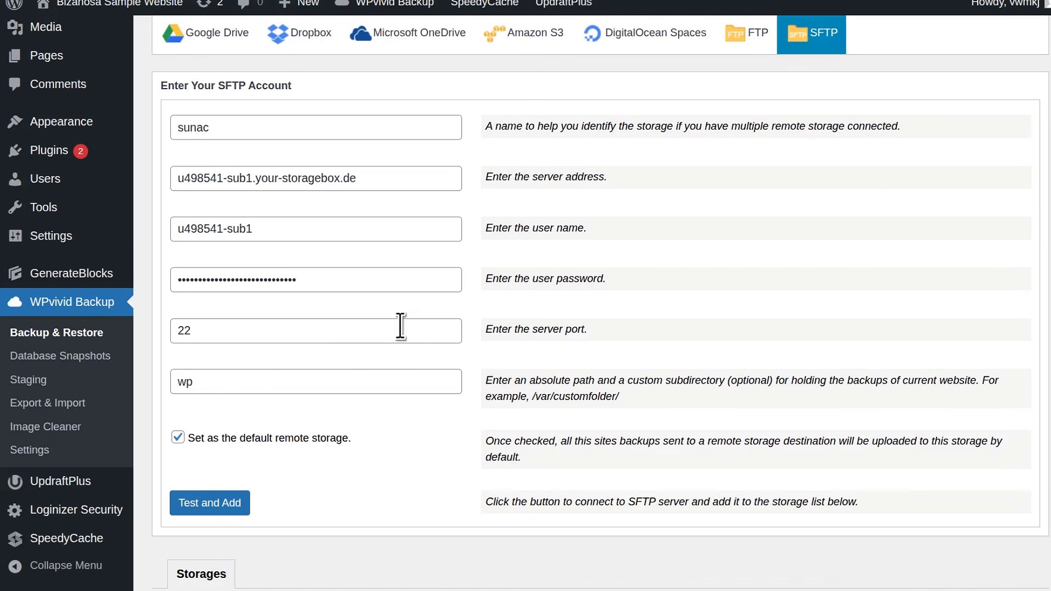
pyautogui.click(199, 381)
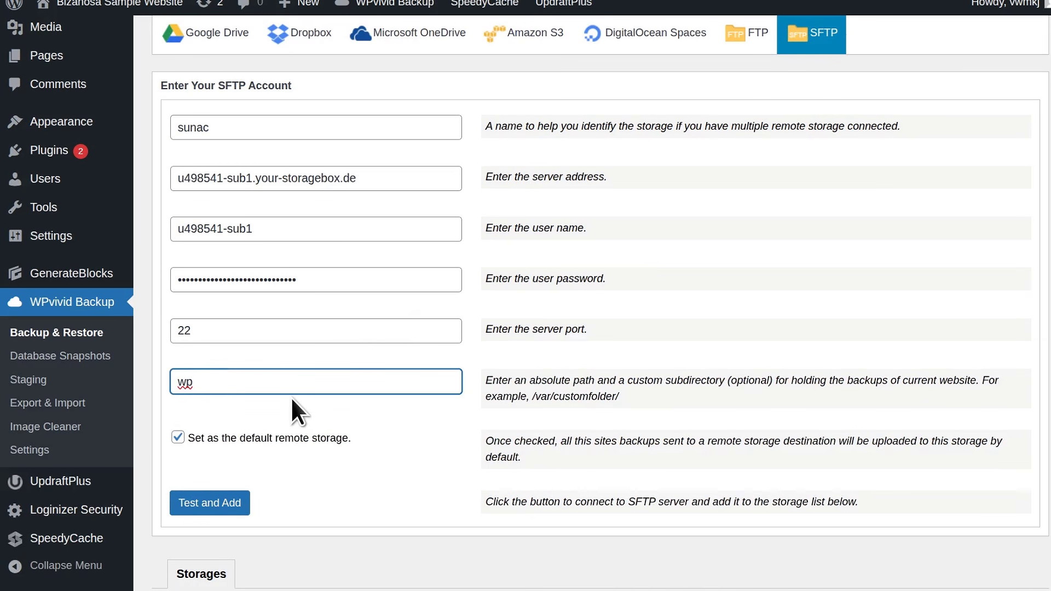
pyautogui.write('/')
pyautogui.click(215, 501)
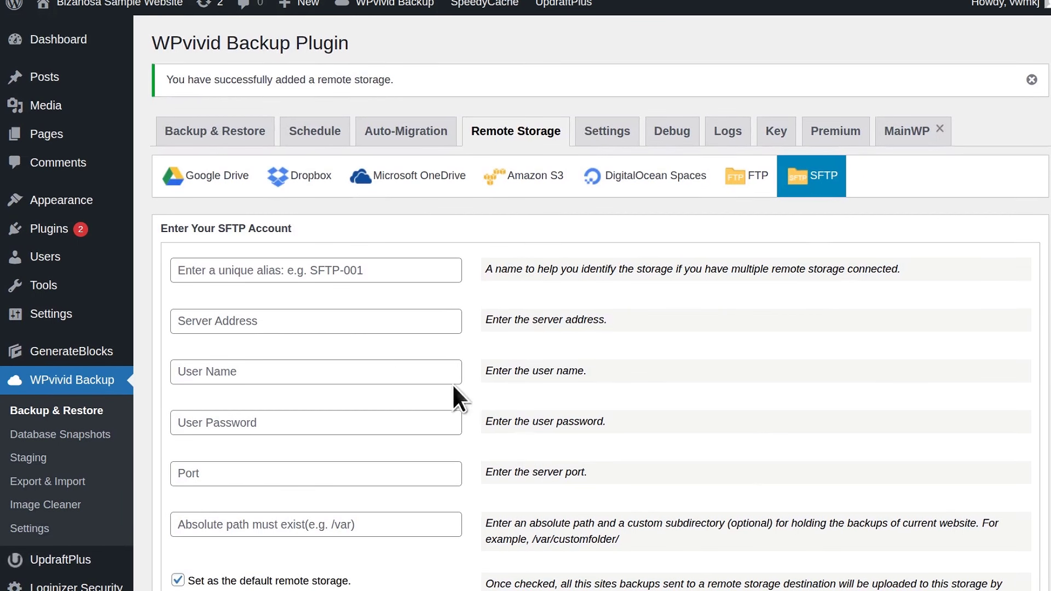
# Clear the partially typed entry from the now-empty absolute path field
pyautogui.scroll(-2, 412, 278)
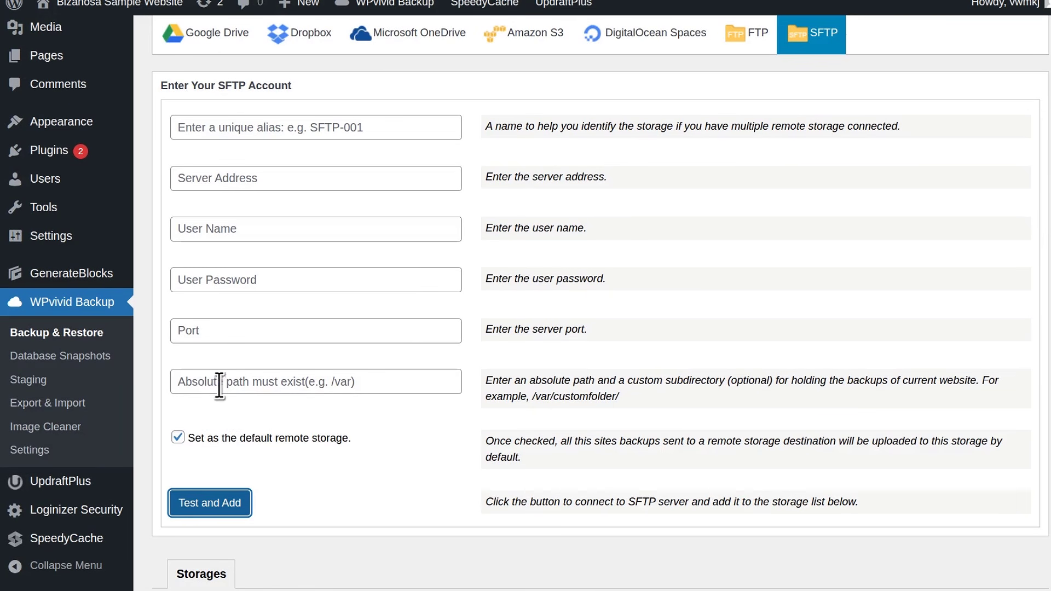
pyautogui.click(218, 381)
pyautogui.write('/w')
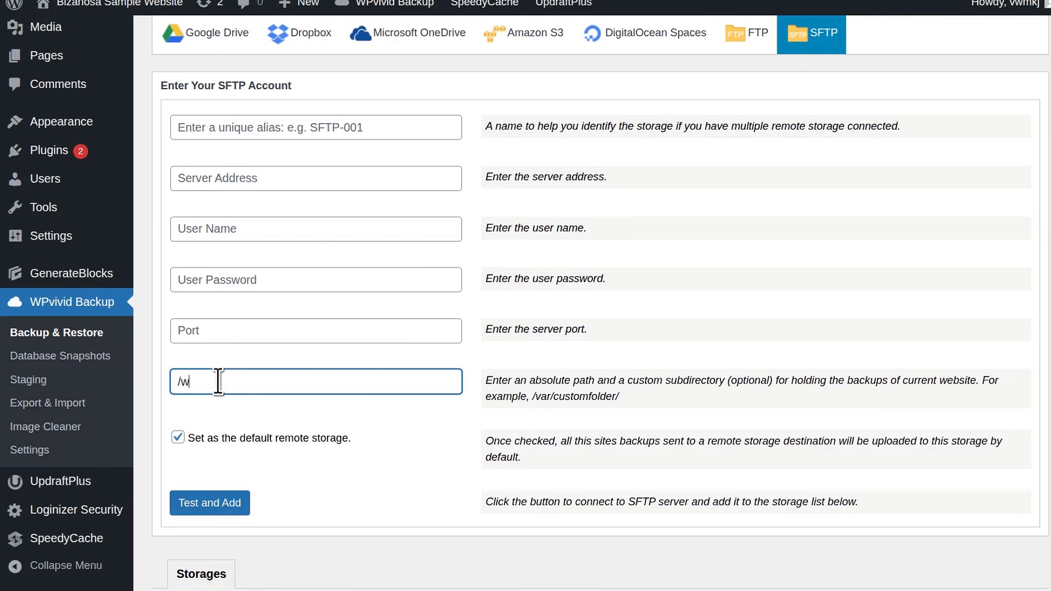
pyautogui.press('BackSpace')
pyautogui.press('BackSpace')
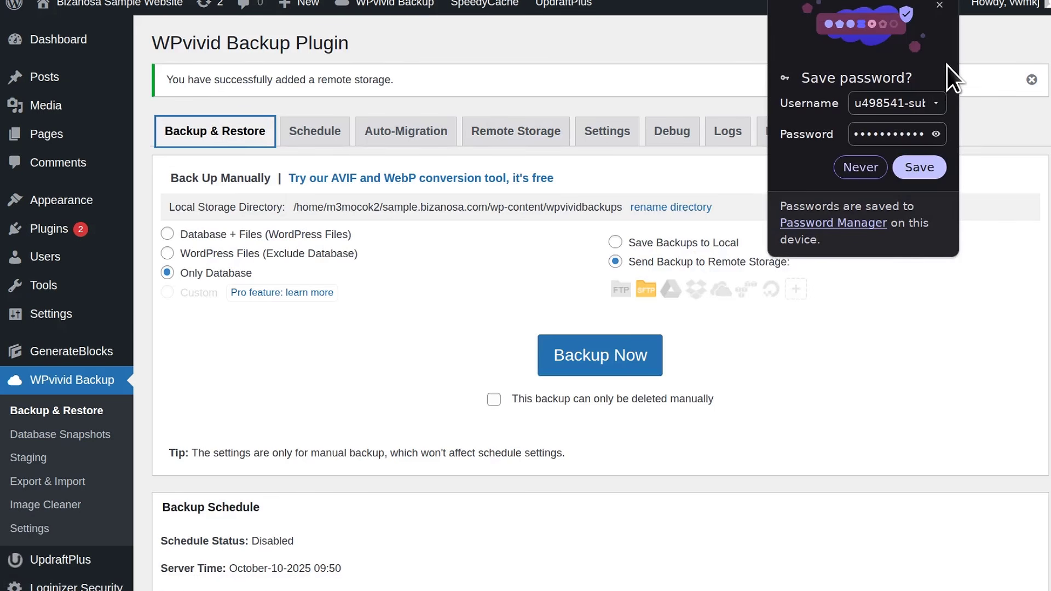
# Run an Only Database backup sent to remote storage, then refresh FileZilla's wp folder
pyautogui.click(940, 5)
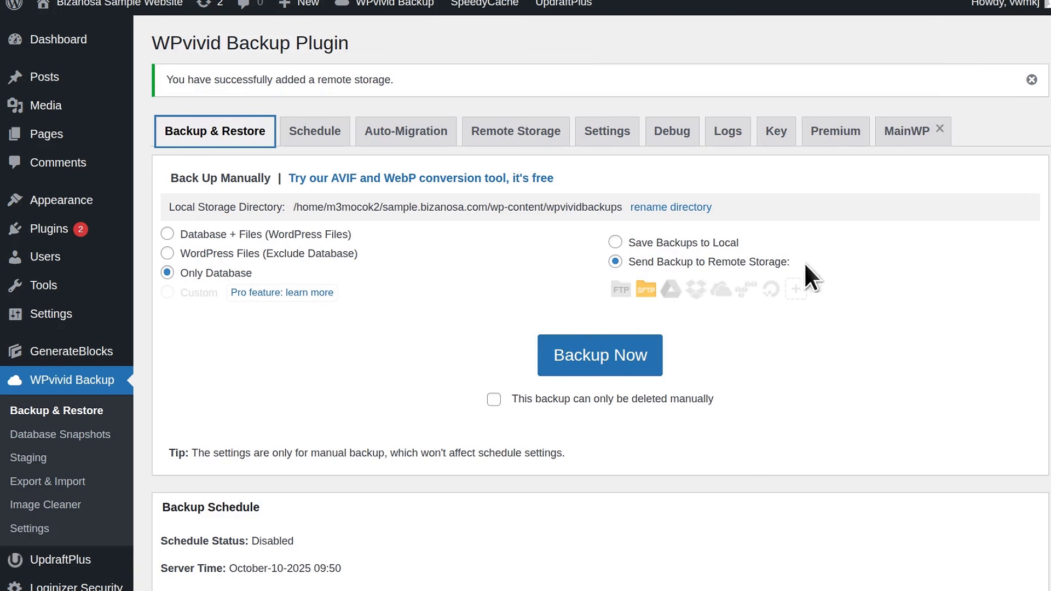
pyautogui.click(609, 361)
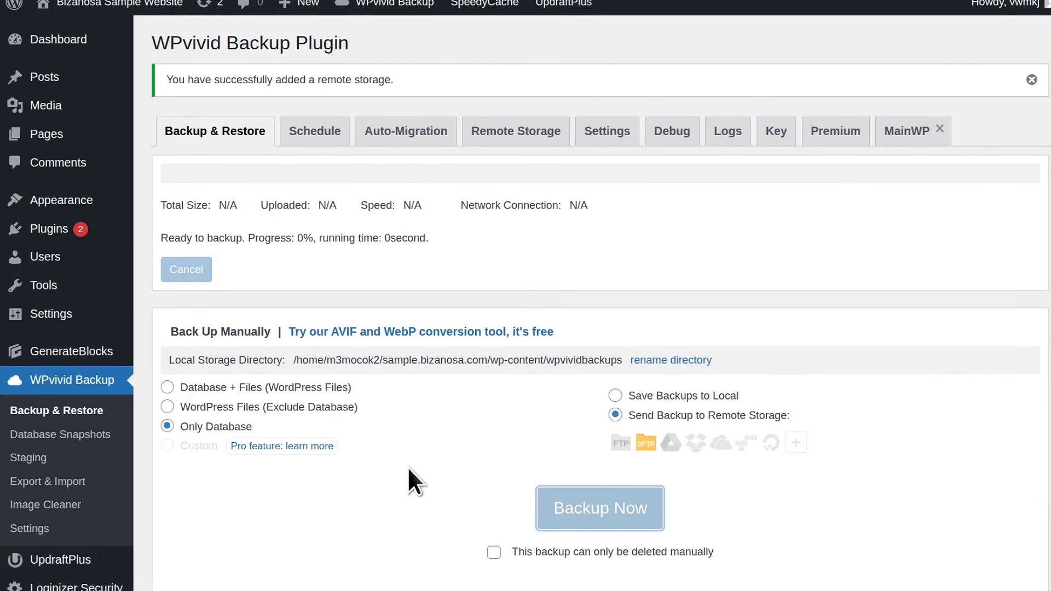
pyautogui.scroll(-3, 408, 481)
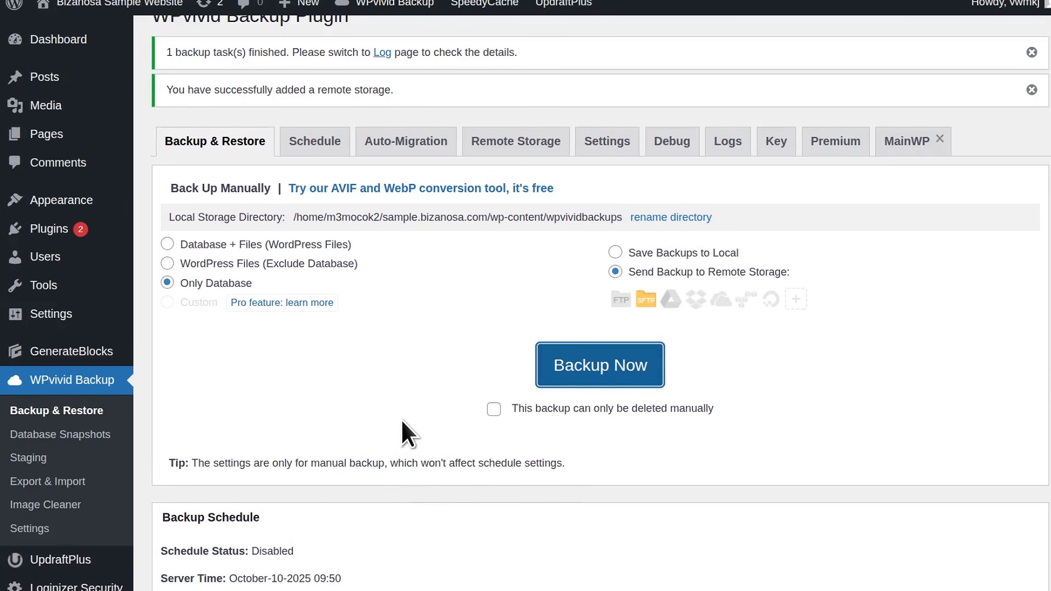
pyautogui.scroll(-3, 402, 420)
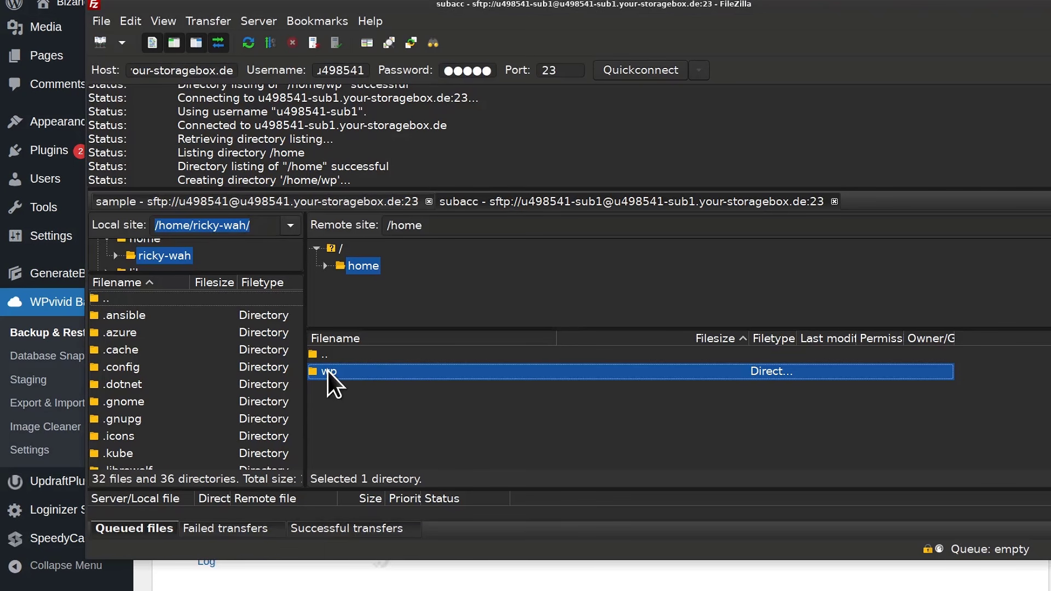
pyautogui.doubleClick(328, 371)
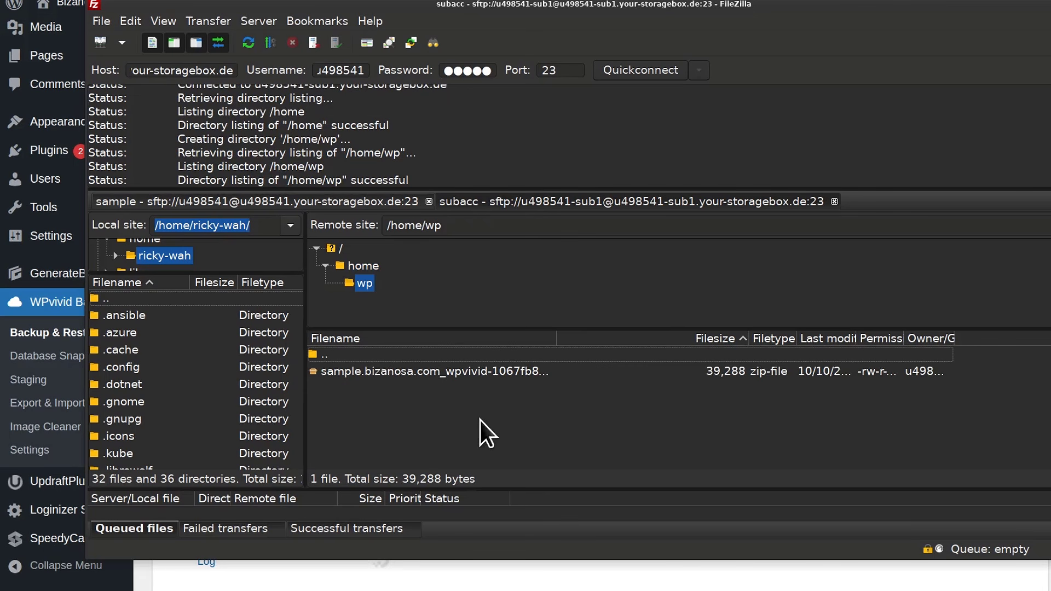
# Select the uploaded backup zip in FileZilla and switch back to Hetzner Console
pyautogui.click(398, 376)
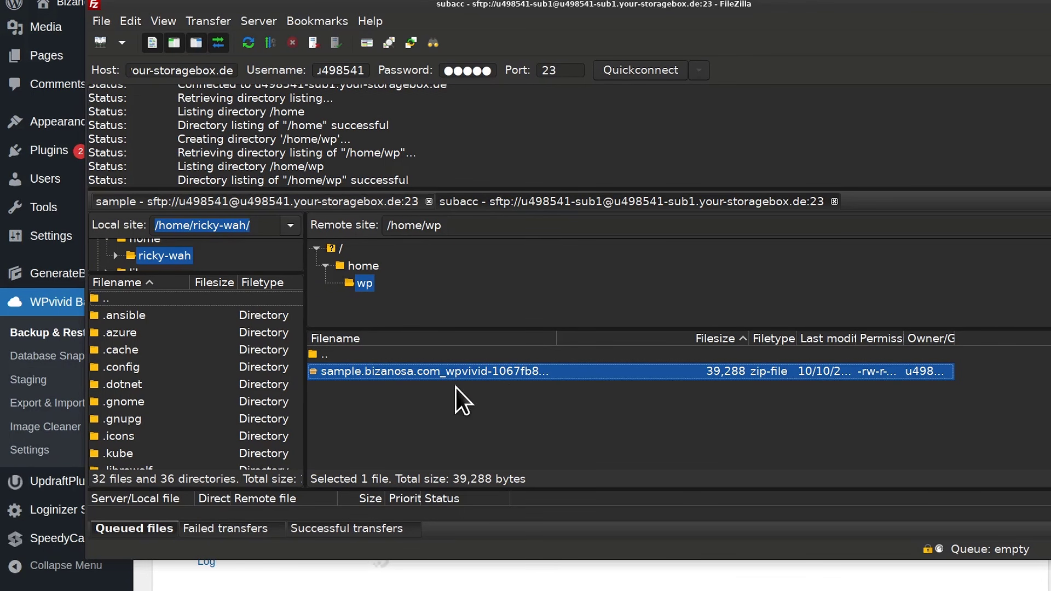
pyautogui.hotkey('alt', 'Tab')
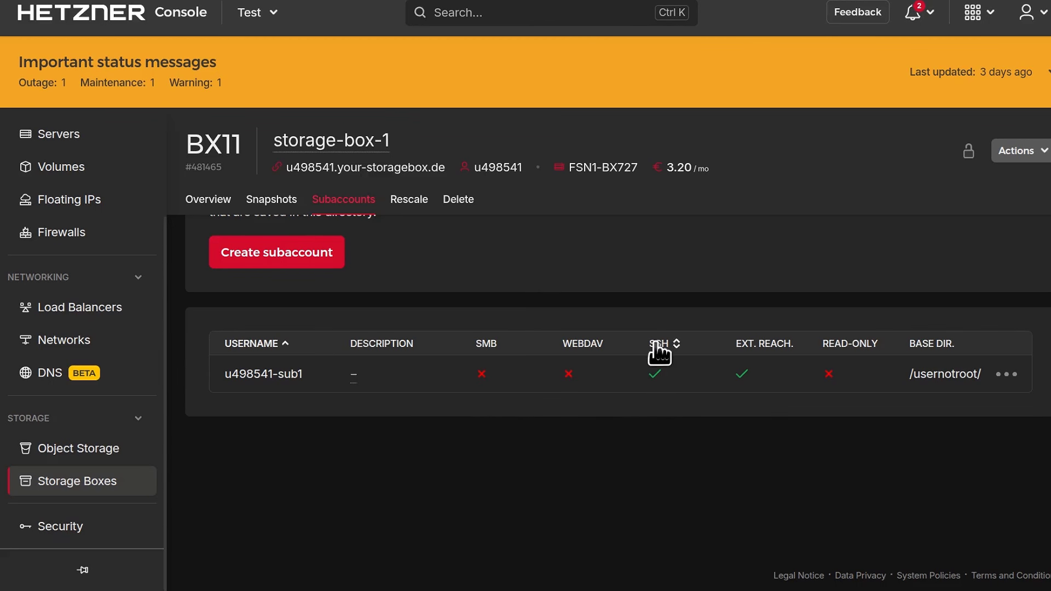
# Show storage-box-1's overview and inspect its feature settings, closing the dialog unchanged each time
pyautogui.click(219, 200)
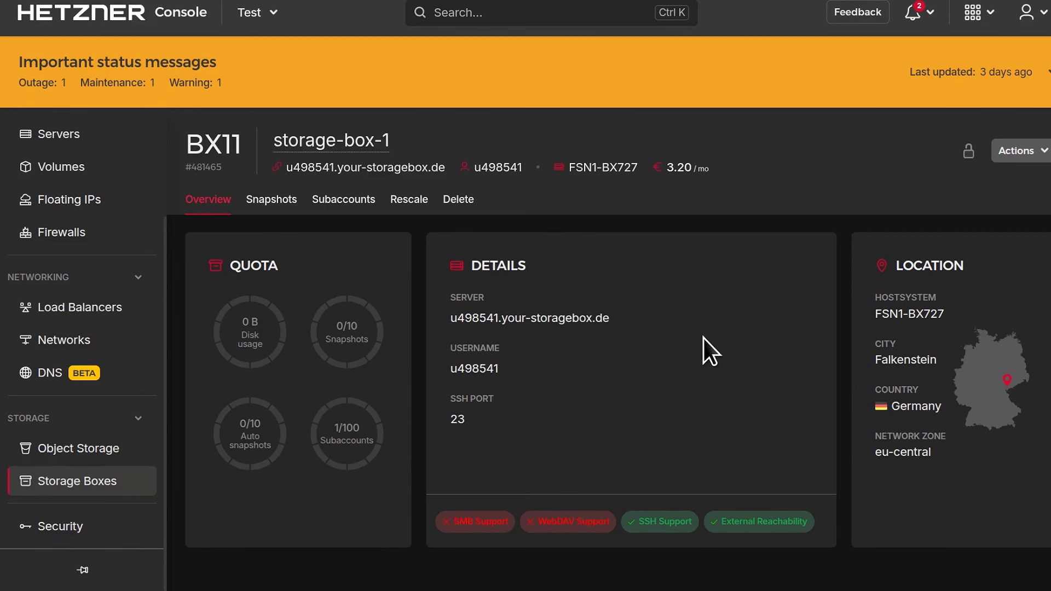
pyautogui.scroll(-2, 704, 350)
pyautogui.click(655, 420)
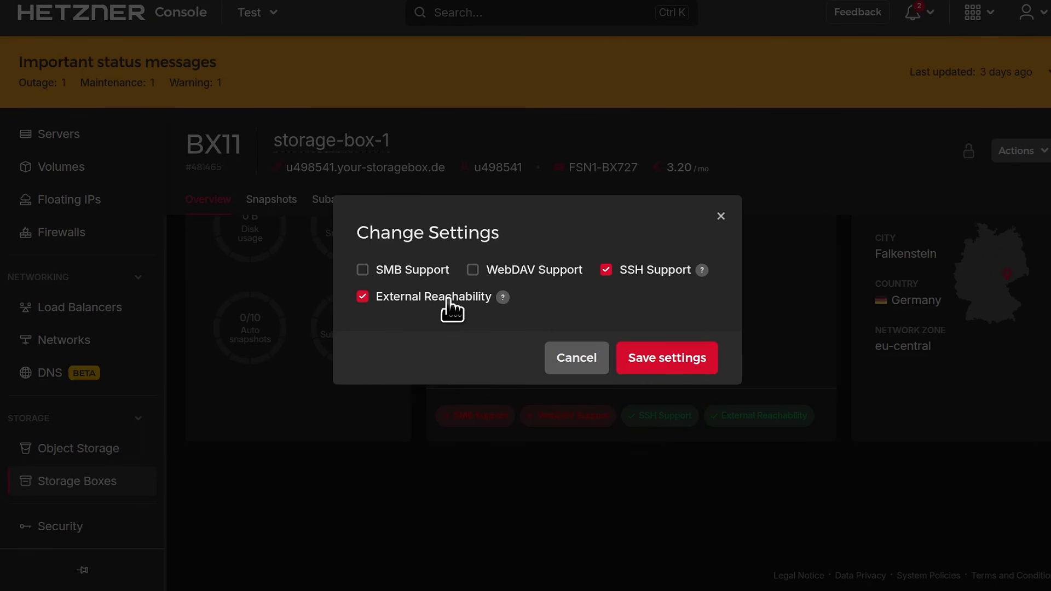
pyautogui.click(720, 215)
pyautogui.click(549, 420)
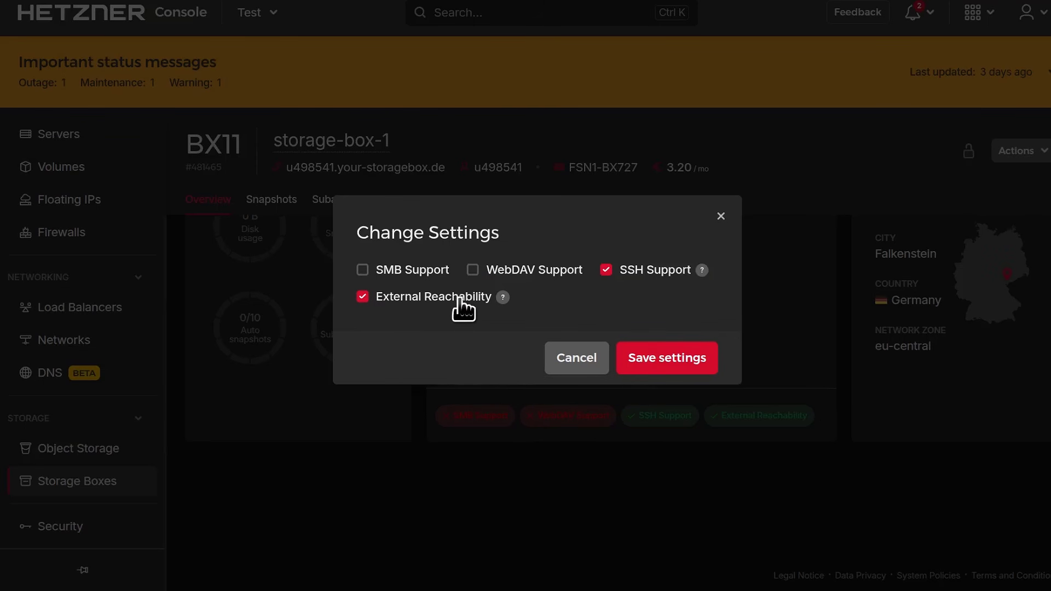
pyautogui.click(721, 217)
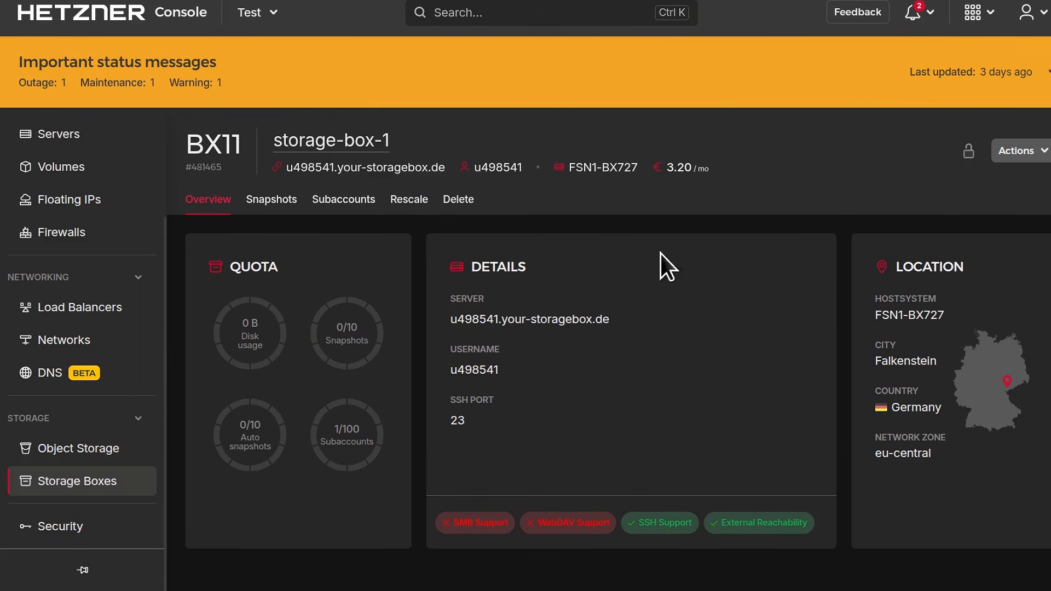
pyautogui.moveTo(467, 423)
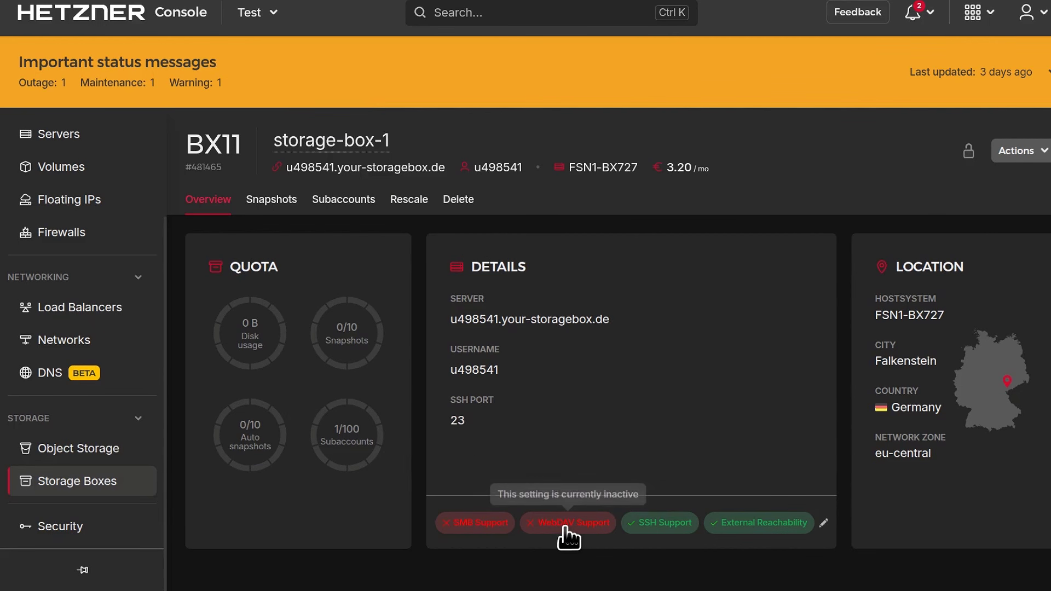
pyautogui.click(542, 523)
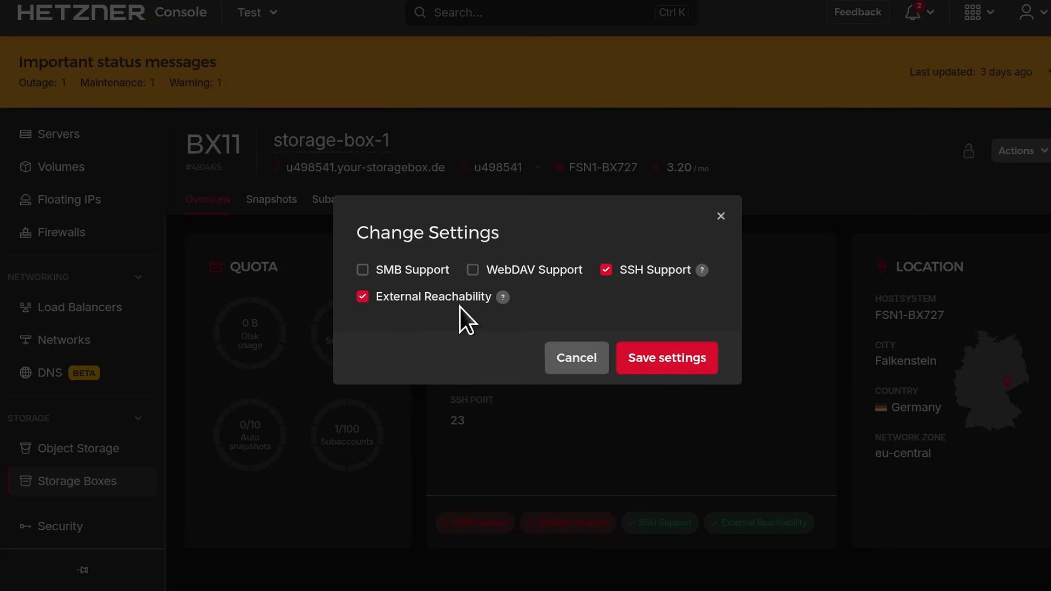
pyautogui.click(721, 217)
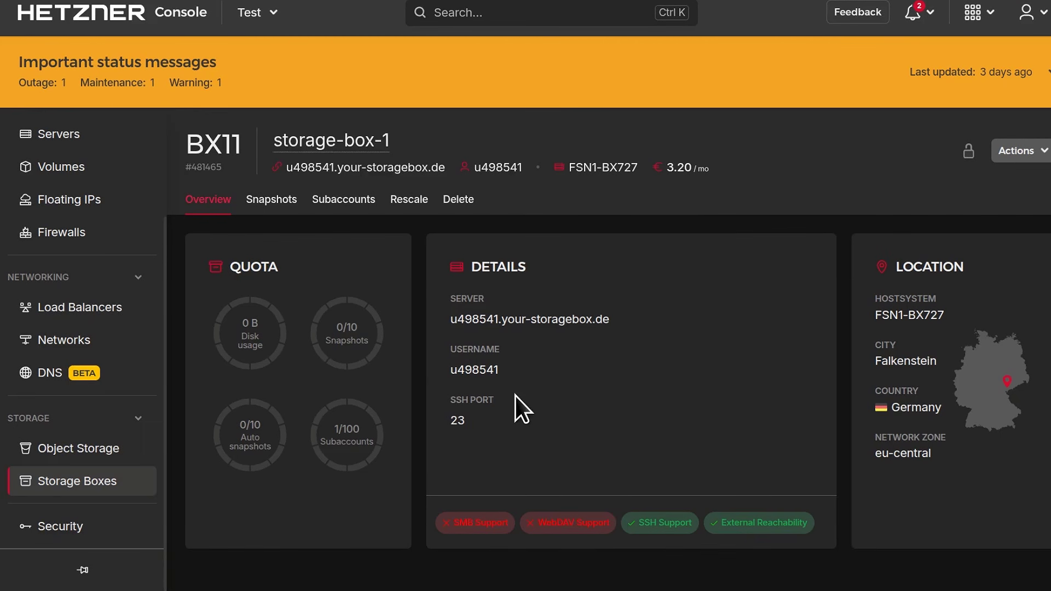